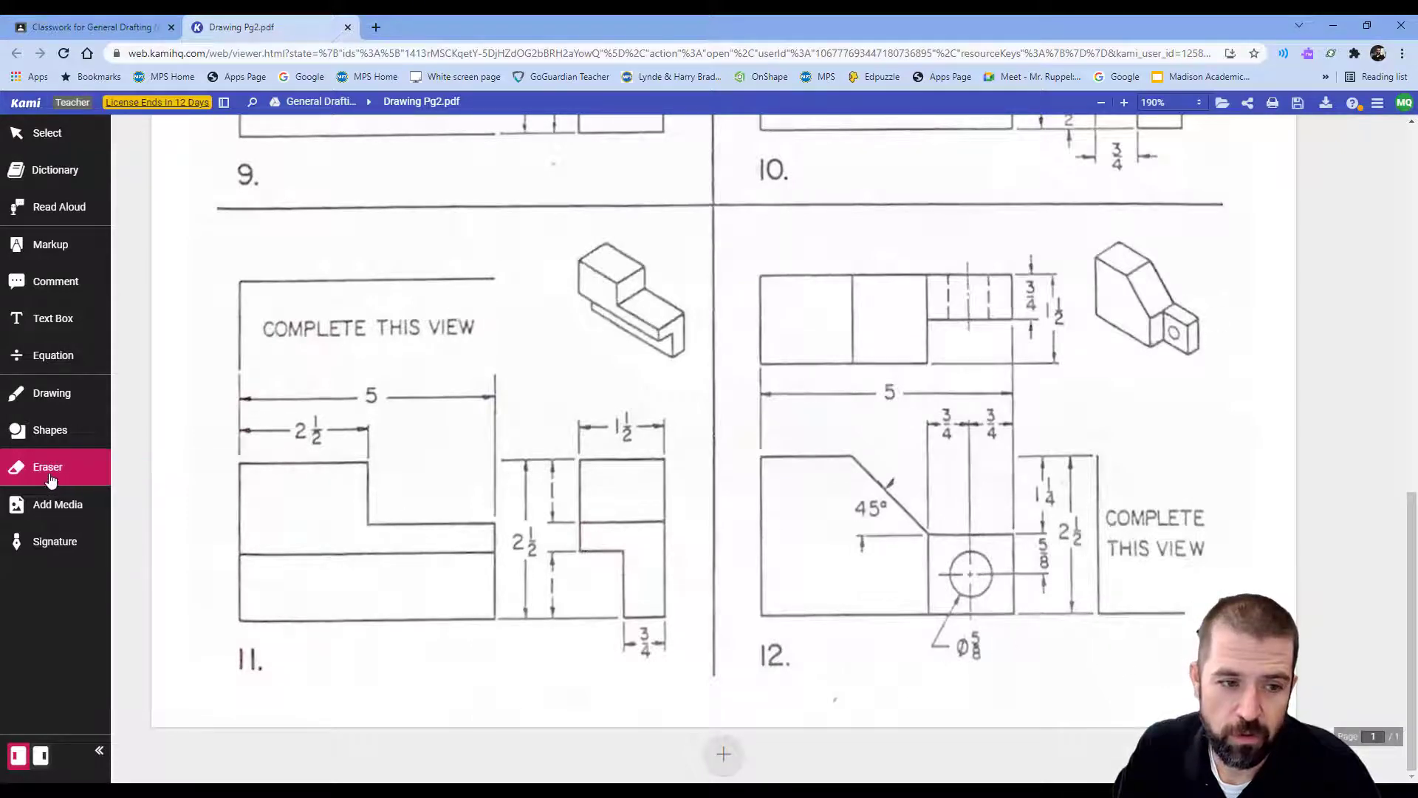
Outline exercise 12's incomplete side view with a green rectangle and mark its lower section with a smaller rectangle
{"action": "left_click", "coordinate": [50, 430]}
{"action": "left_click", "coordinate": [131, 501]}
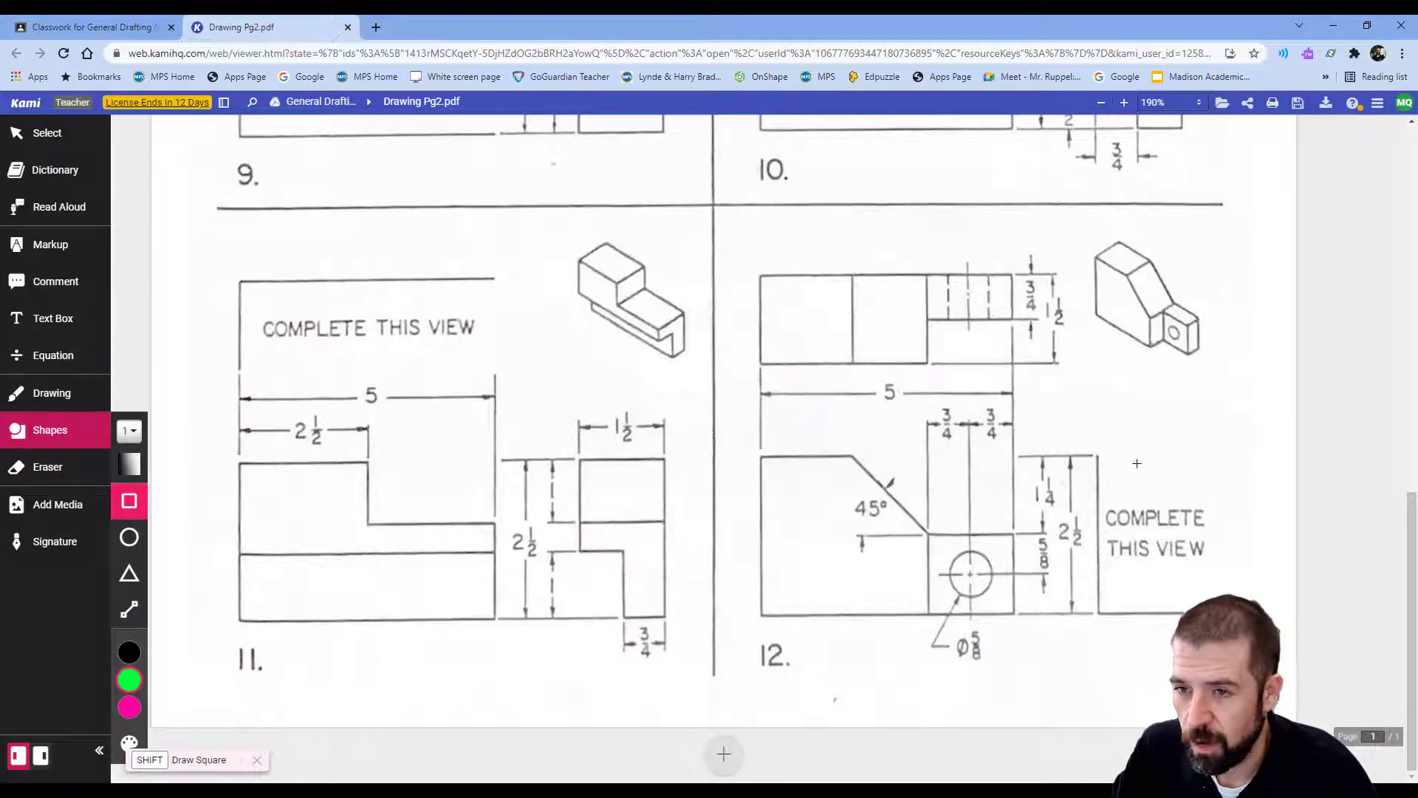
{"action": "left_click_drag", "start_coordinate": [1098, 456], "coordinate": [1186, 614]}
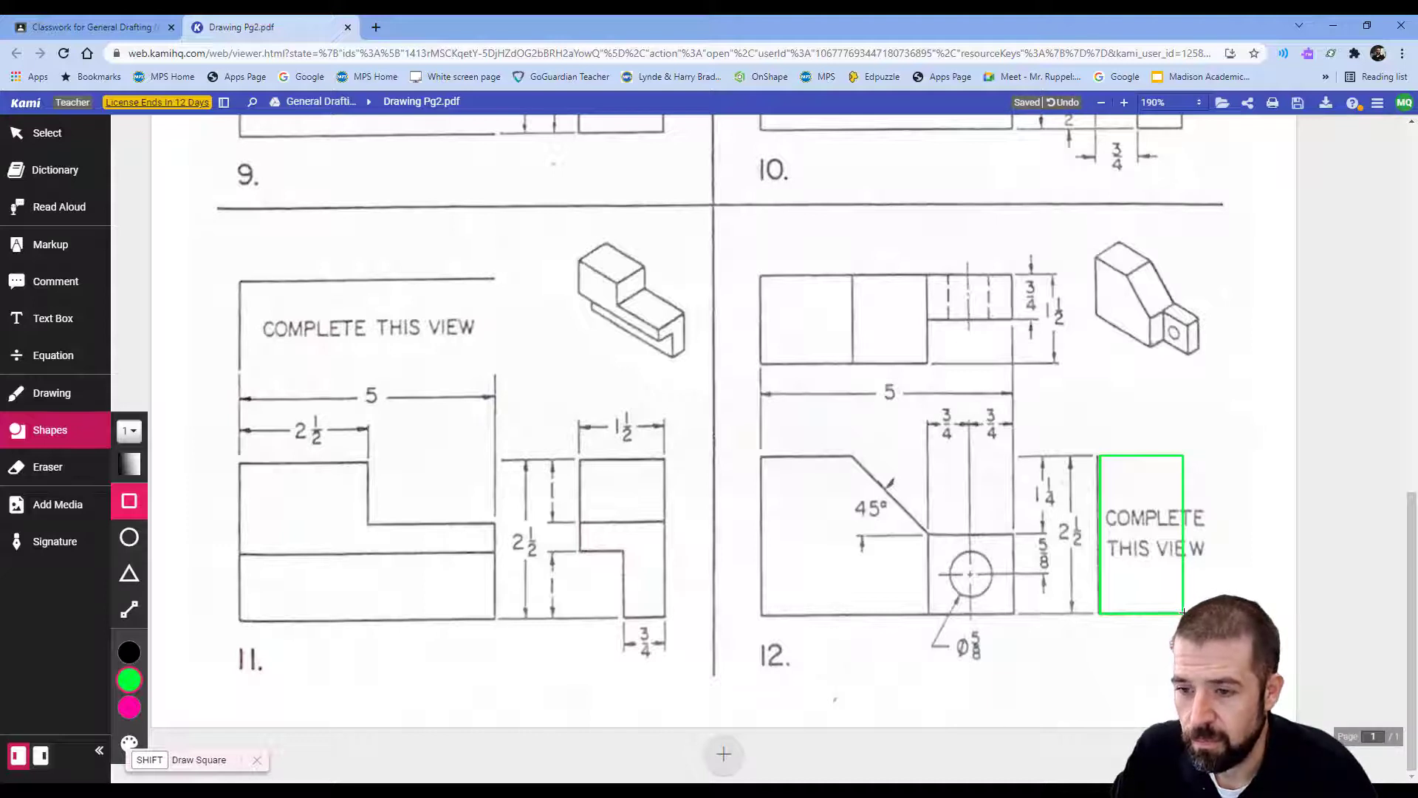
{"action": "mouse_move", "coordinate": [1134, 558]}
{"action": "left_mouse_down"}
{"action": "mouse_move", "coordinate": [1103, 526]}
{"action": "mouse_move", "coordinate": [1136, 527]}
{"action": "left_mouse_up"}
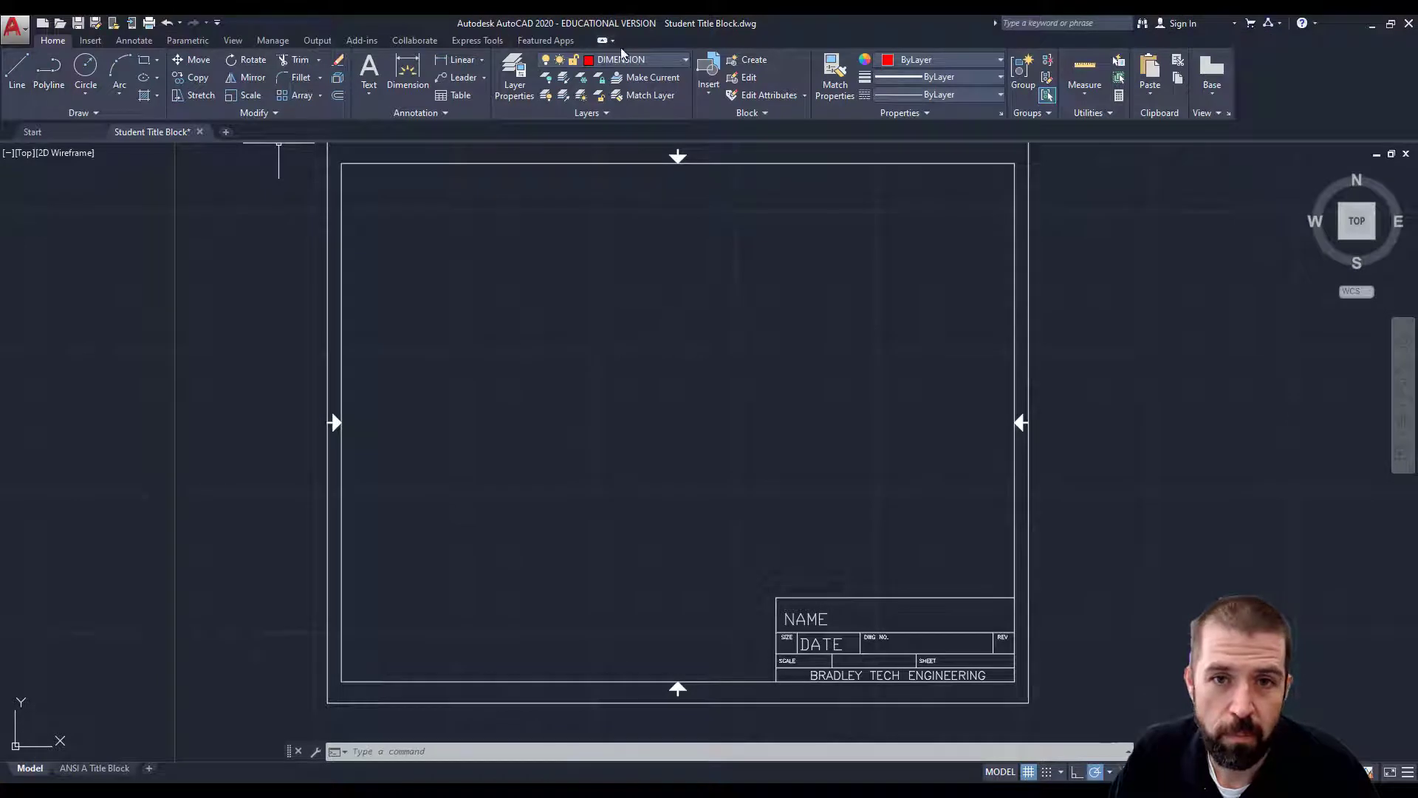
In AutoCAD, make layer 0 current and draw a horizontal baseline with a vertical line rising from its left end
{"action": "left_click", "coordinate": [622, 59]}
{"action": "left_click", "coordinate": [614, 78]}
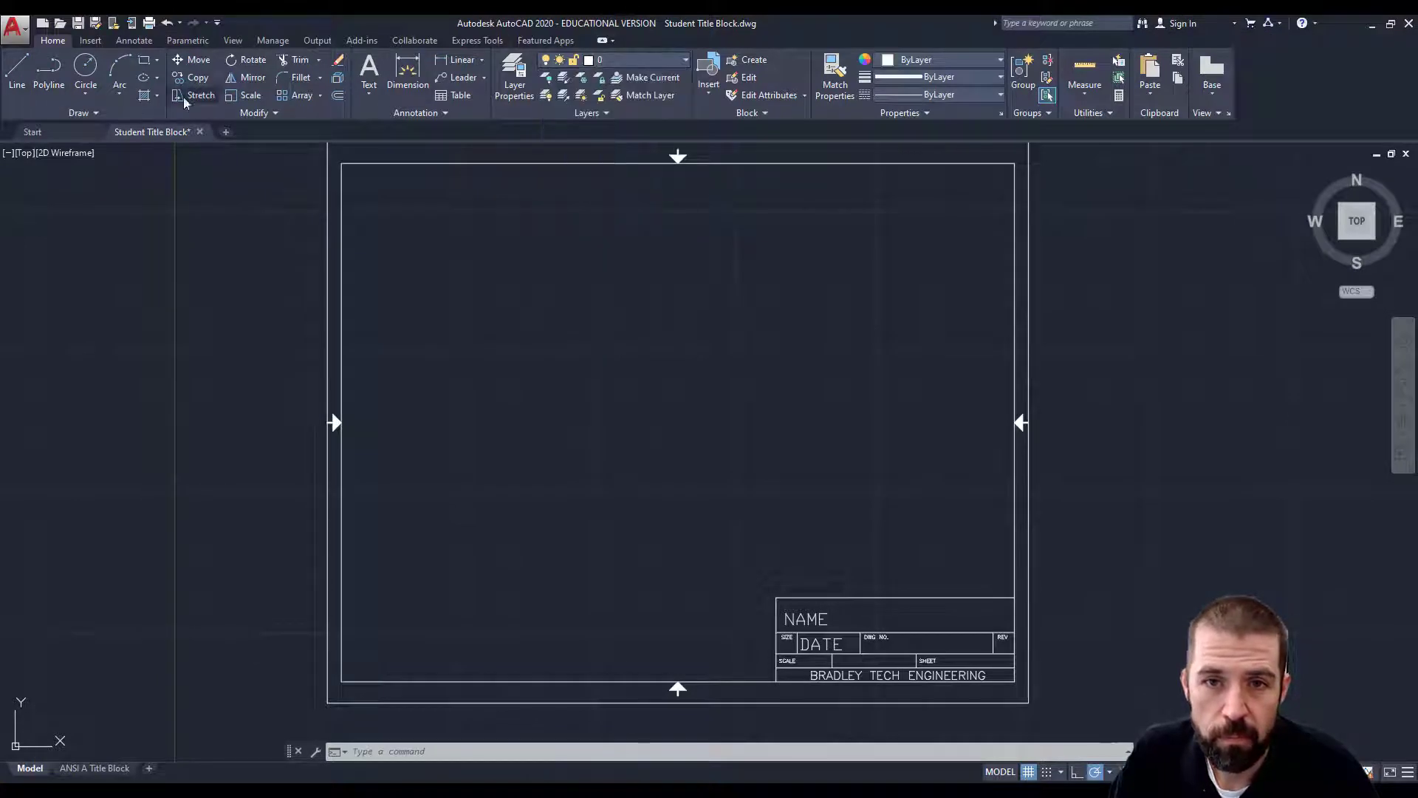
{"action": "left_click", "coordinate": [20, 81]}
{"action": "left_click", "coordinate": [962, 550]}
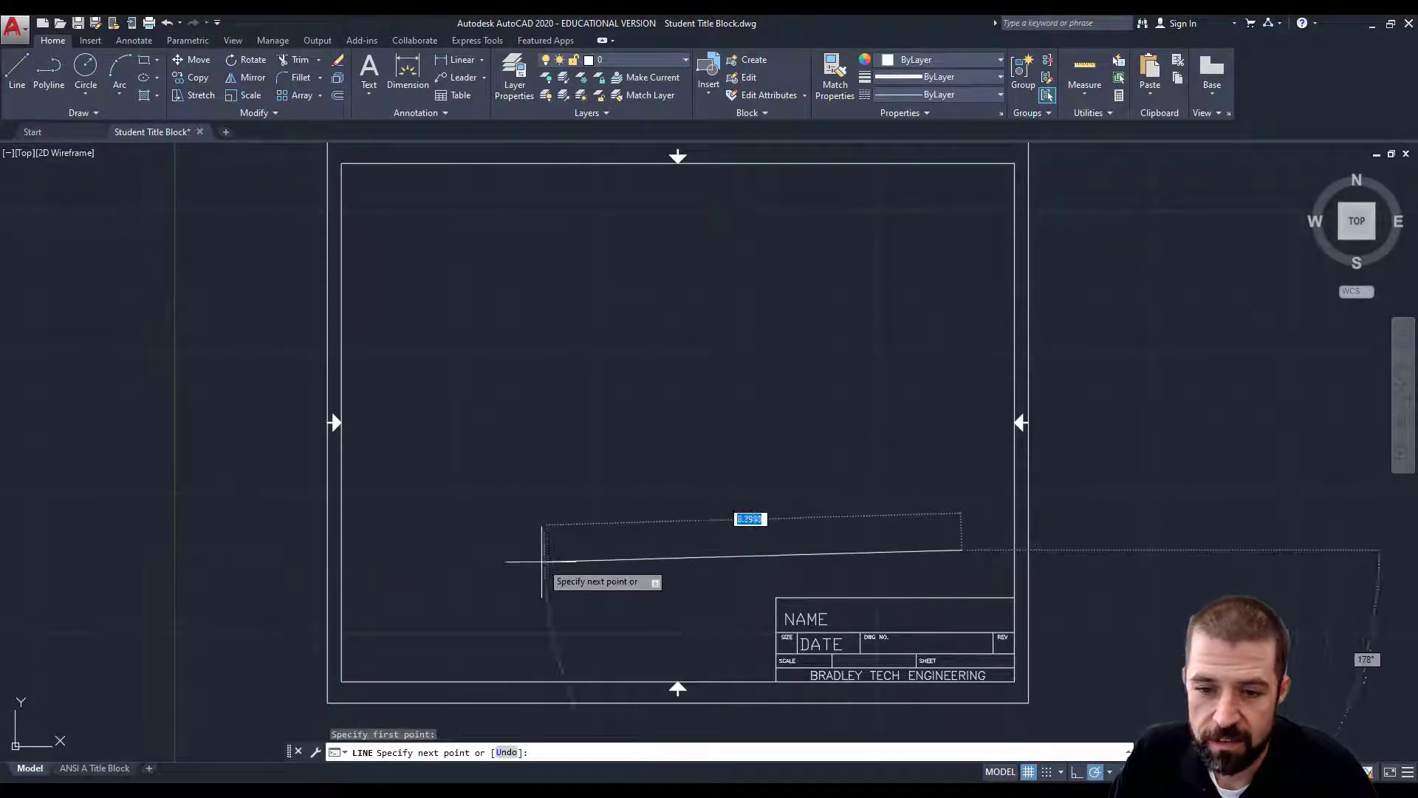
{"action": "left_click", "coordinate": [425, 550]}
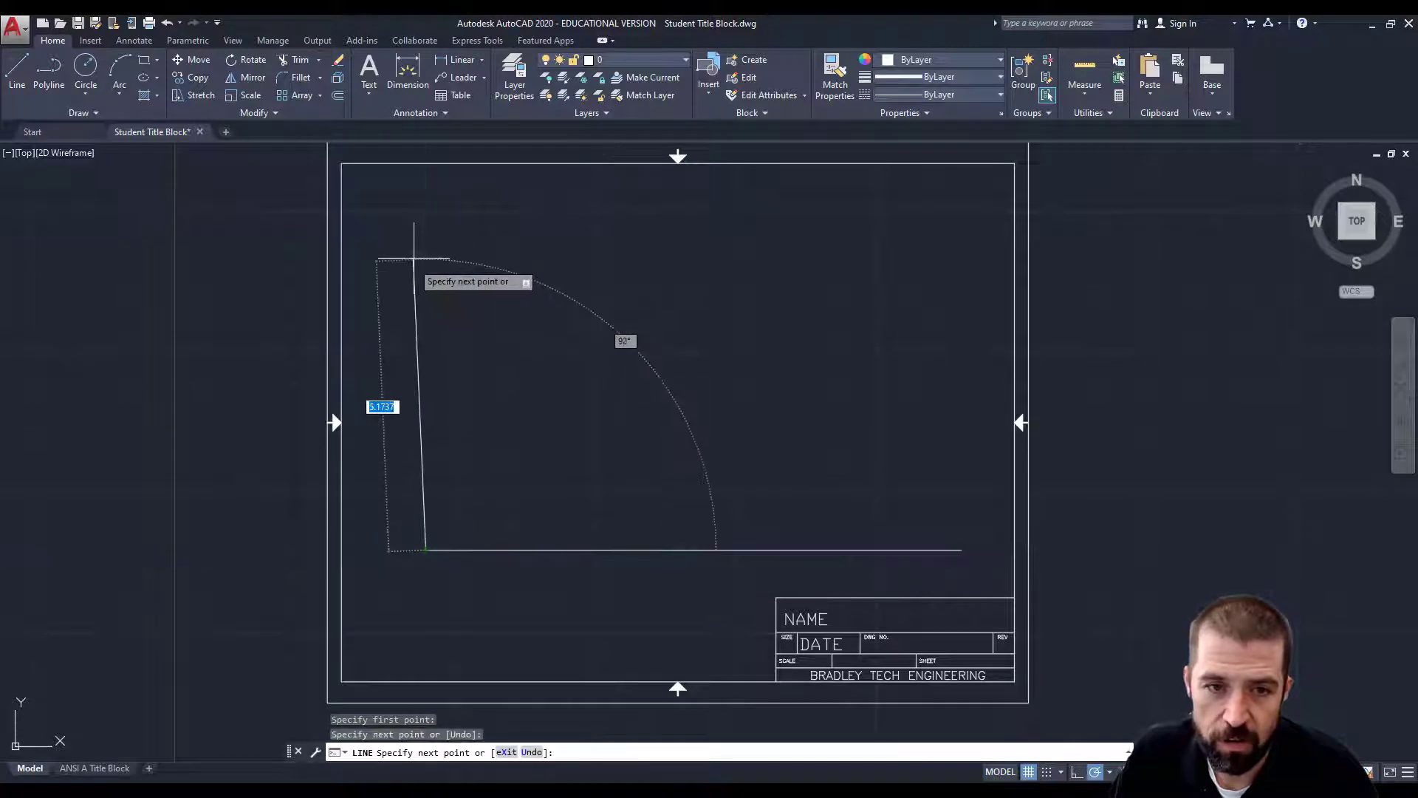
{"action": "left_click", "coordinate": [426, 231]}
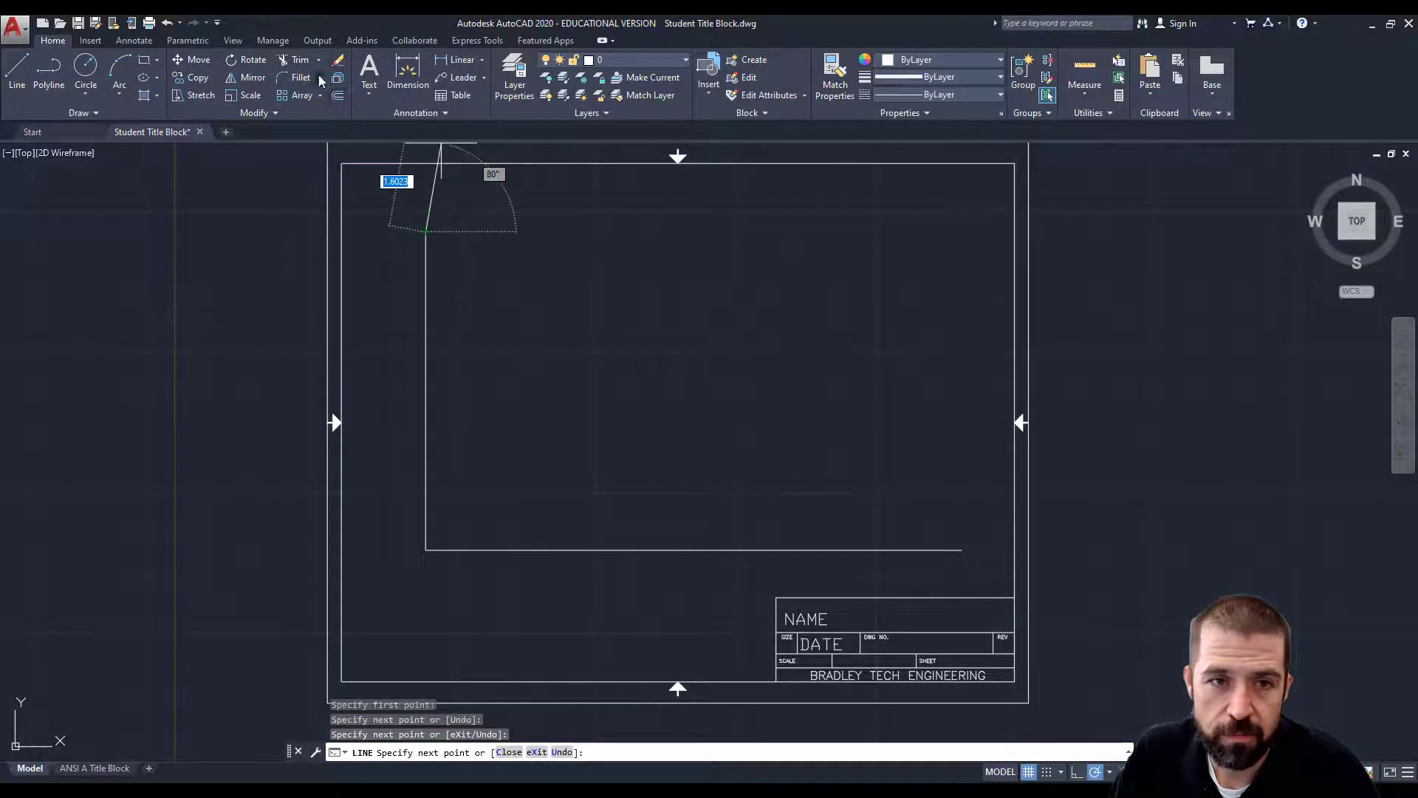
Offset the vertical line 5 units to the right for the front view's width
{"action": "left_click", "coordinate": [336, 95]}
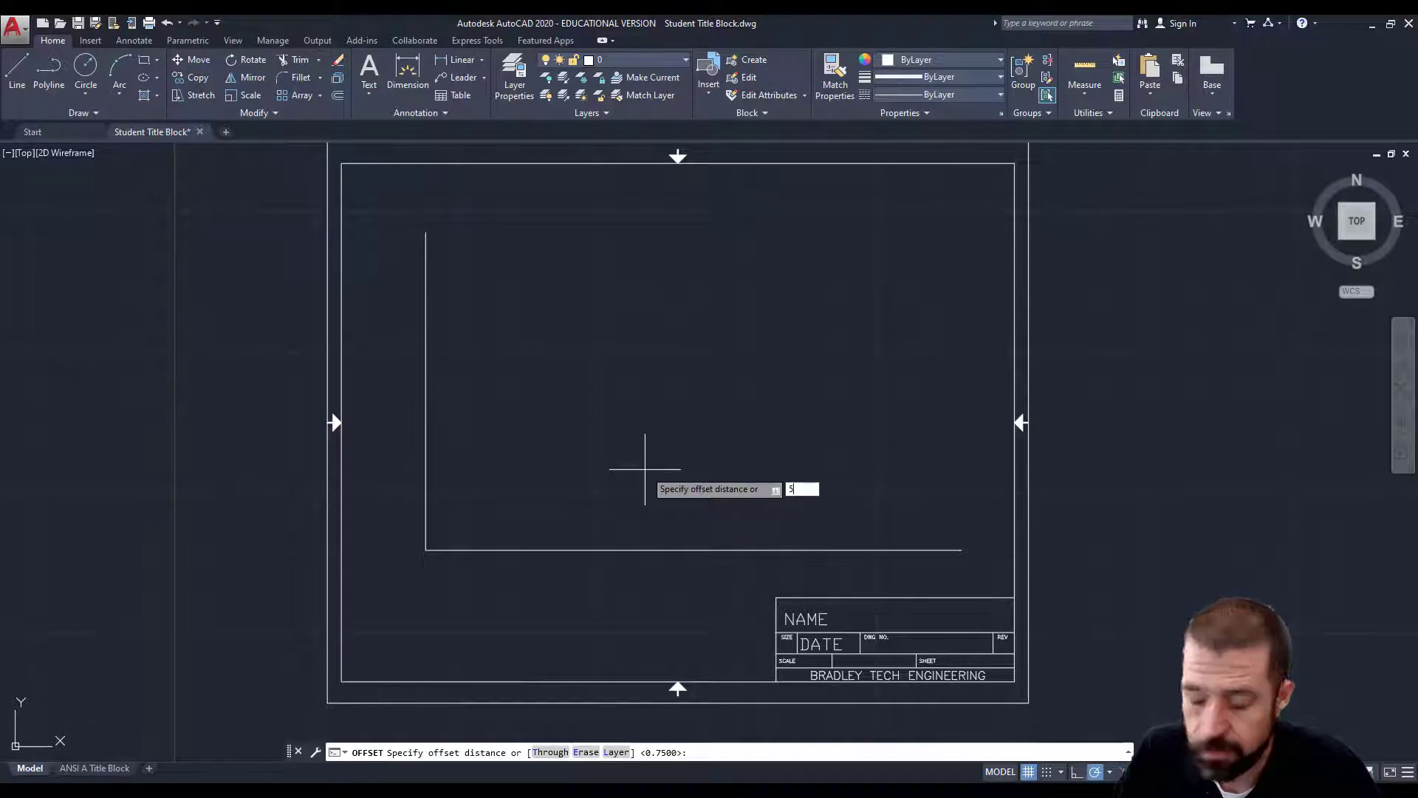
{"action": "key", "text": "Return"}
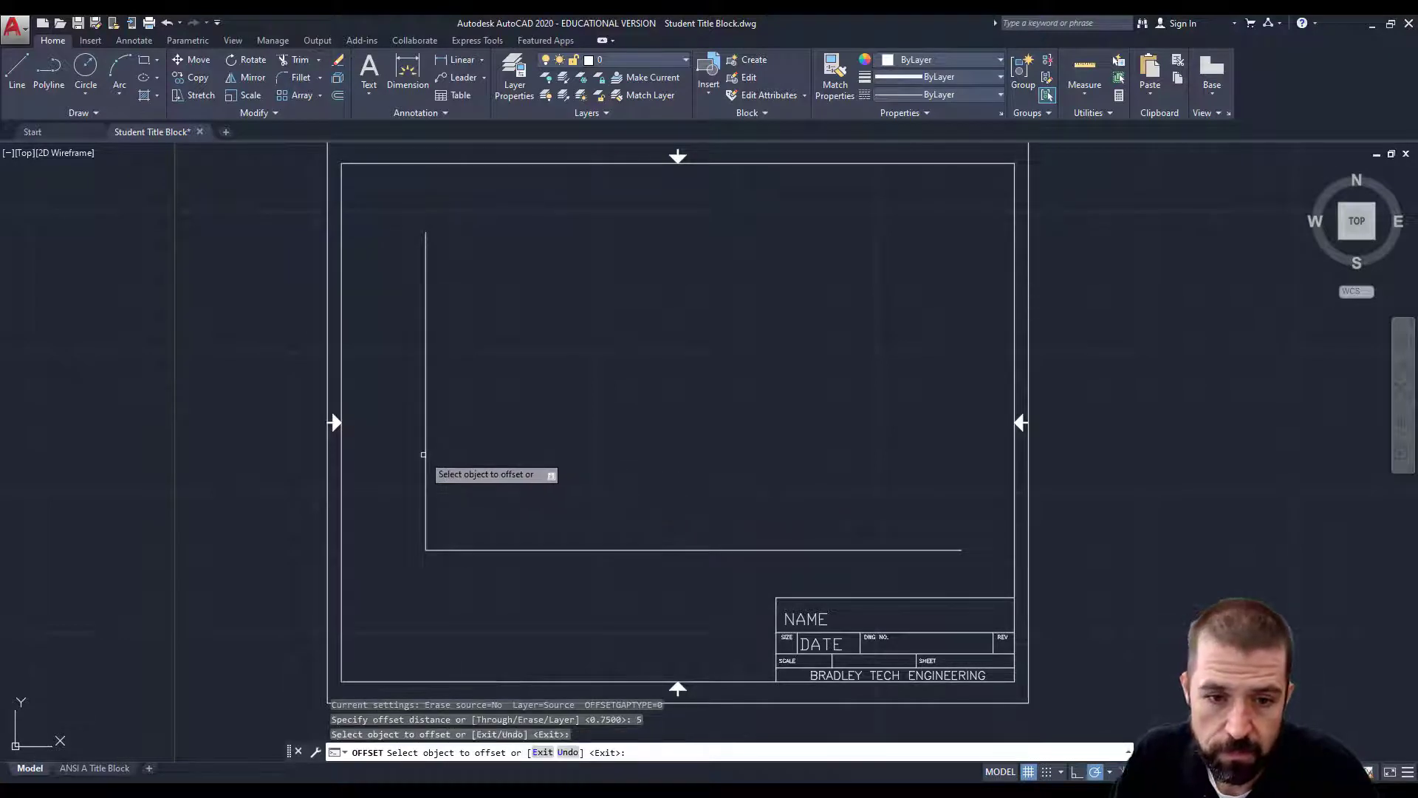
{"action": "left_click", "coordinate": [423, 454]}
{"action": "left_click", "coordinate": [761, 480]}
Offset the horizontal baseline 2.5 units upward for the front view's height
{"action": "left_click", "coordinate": [337, 96]}
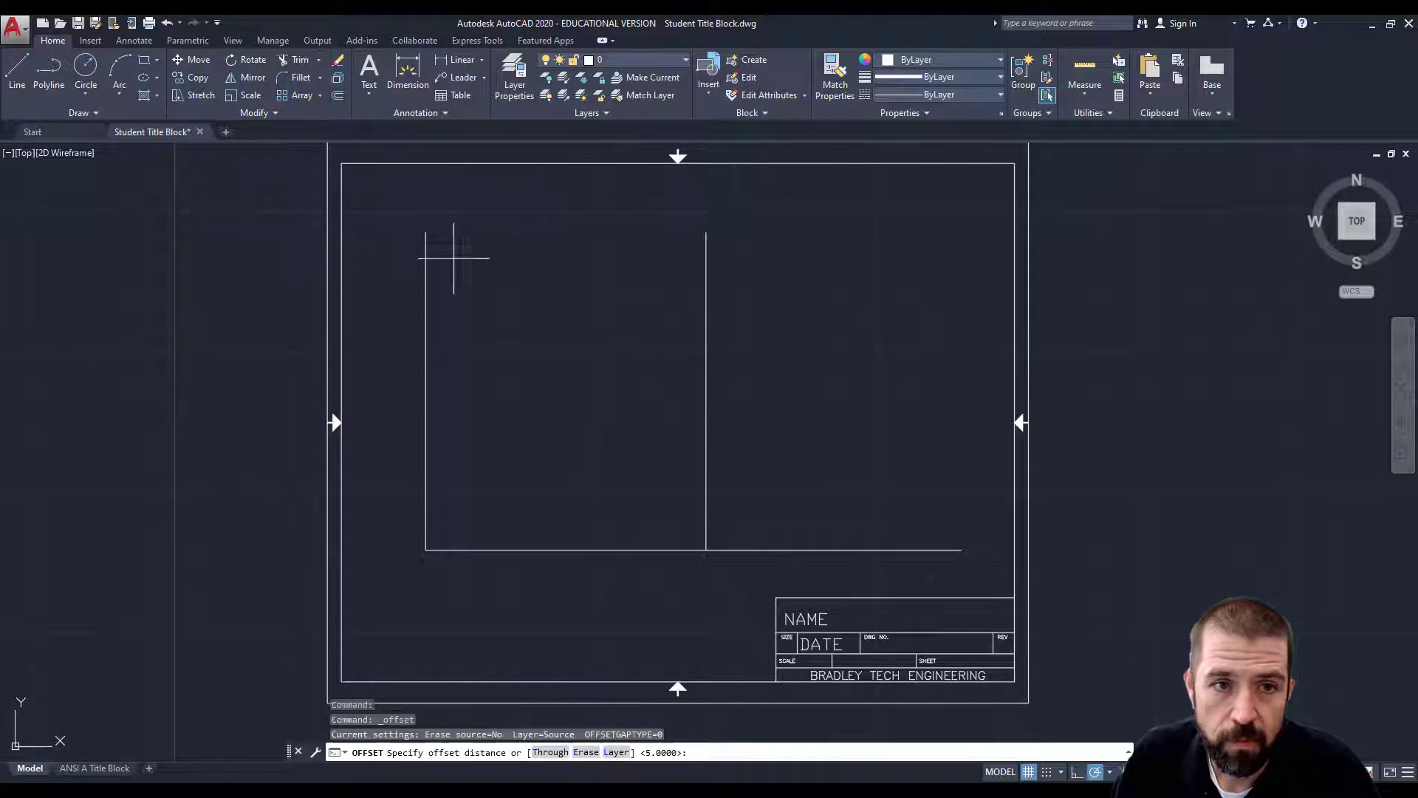
{"action": "type", "text": "2.5"}
{"action": "key", "text": "Return"}
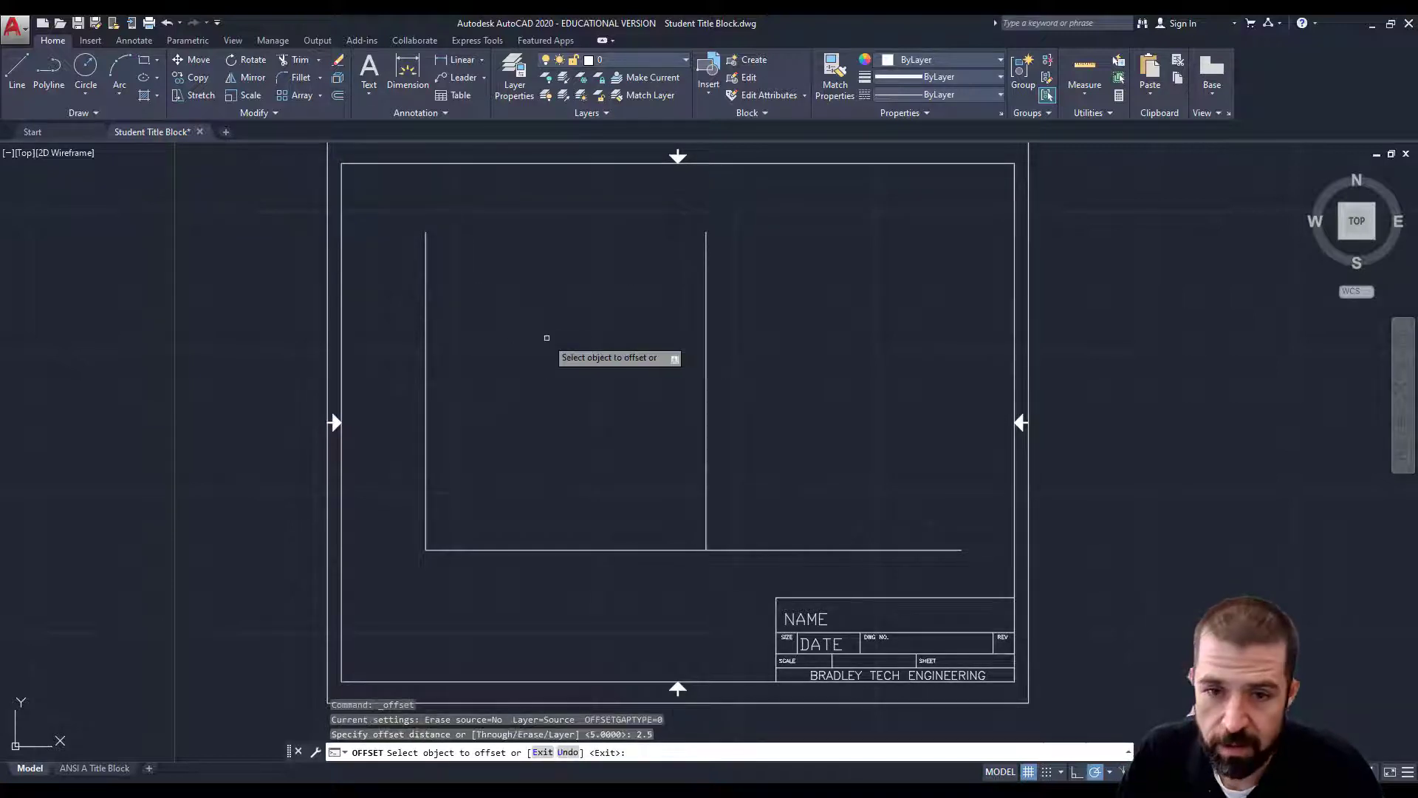
{"action": "left_click", "coordinate": [650, 550]}
{"action": "left_click", "coordinate": [639, 439]}
{"action": "key", "text": "Return"}
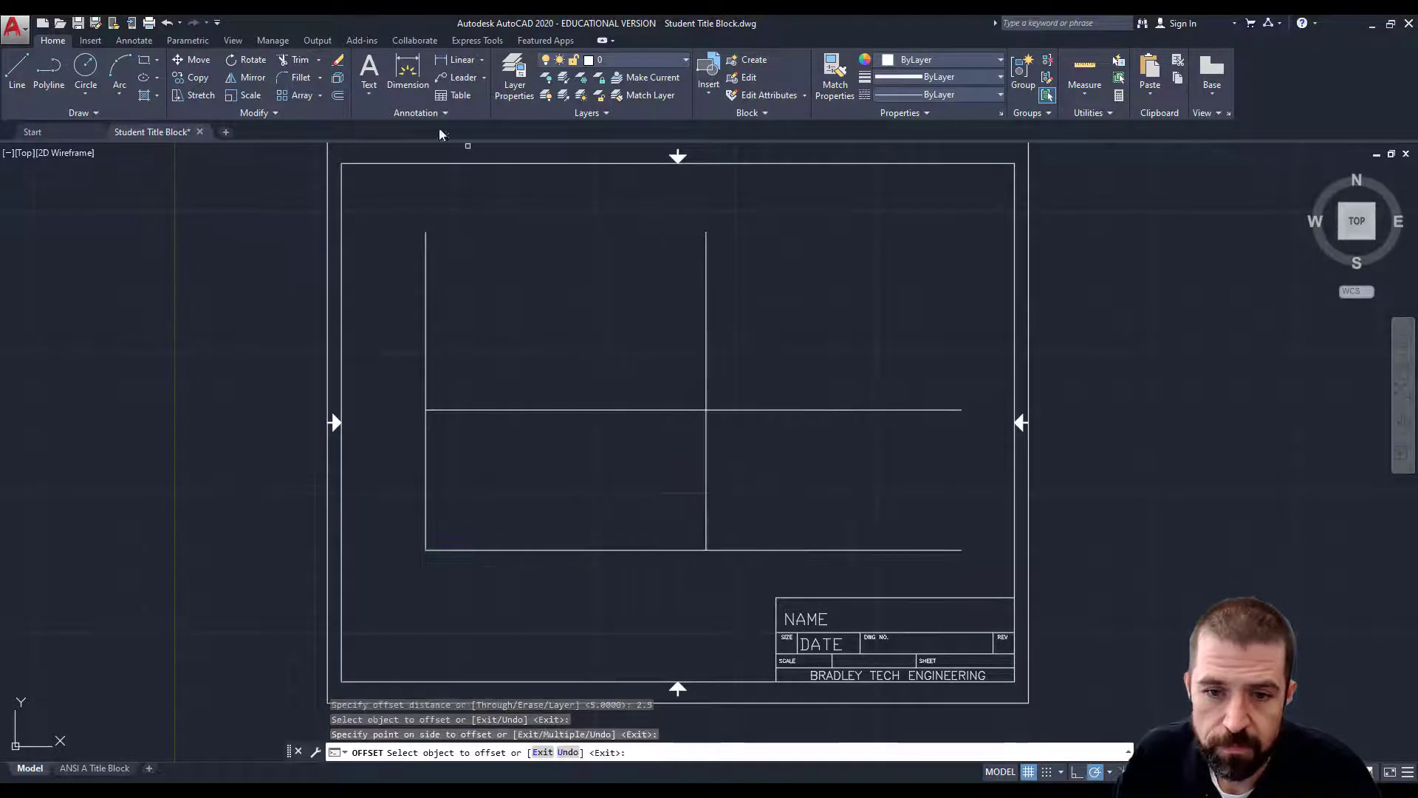
Offset the front view's top line upward and its right edge to the right by 1 unit for the view spacing
{"action": "left_click", "coordinate": [338, 95]}
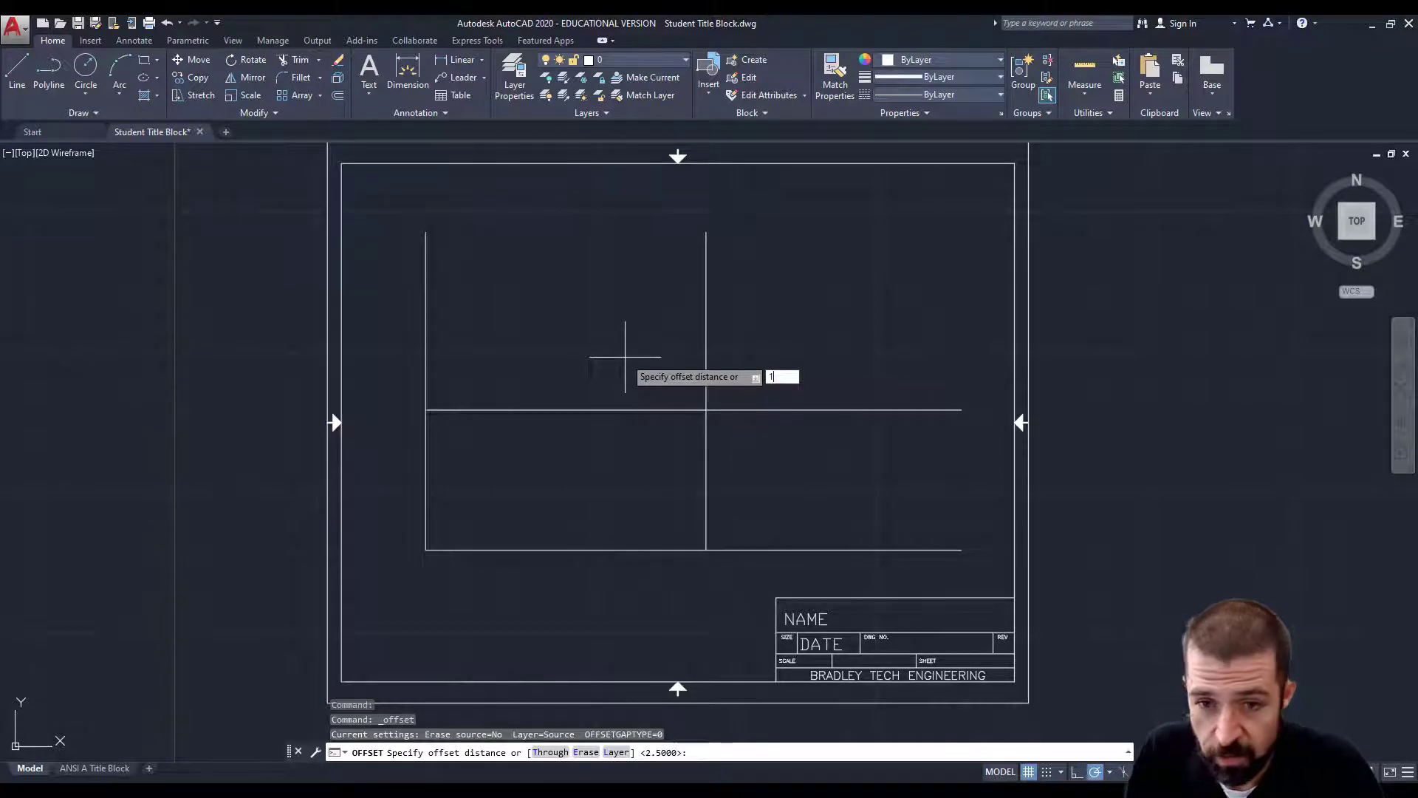
{"action": "key", "text": "Return"}
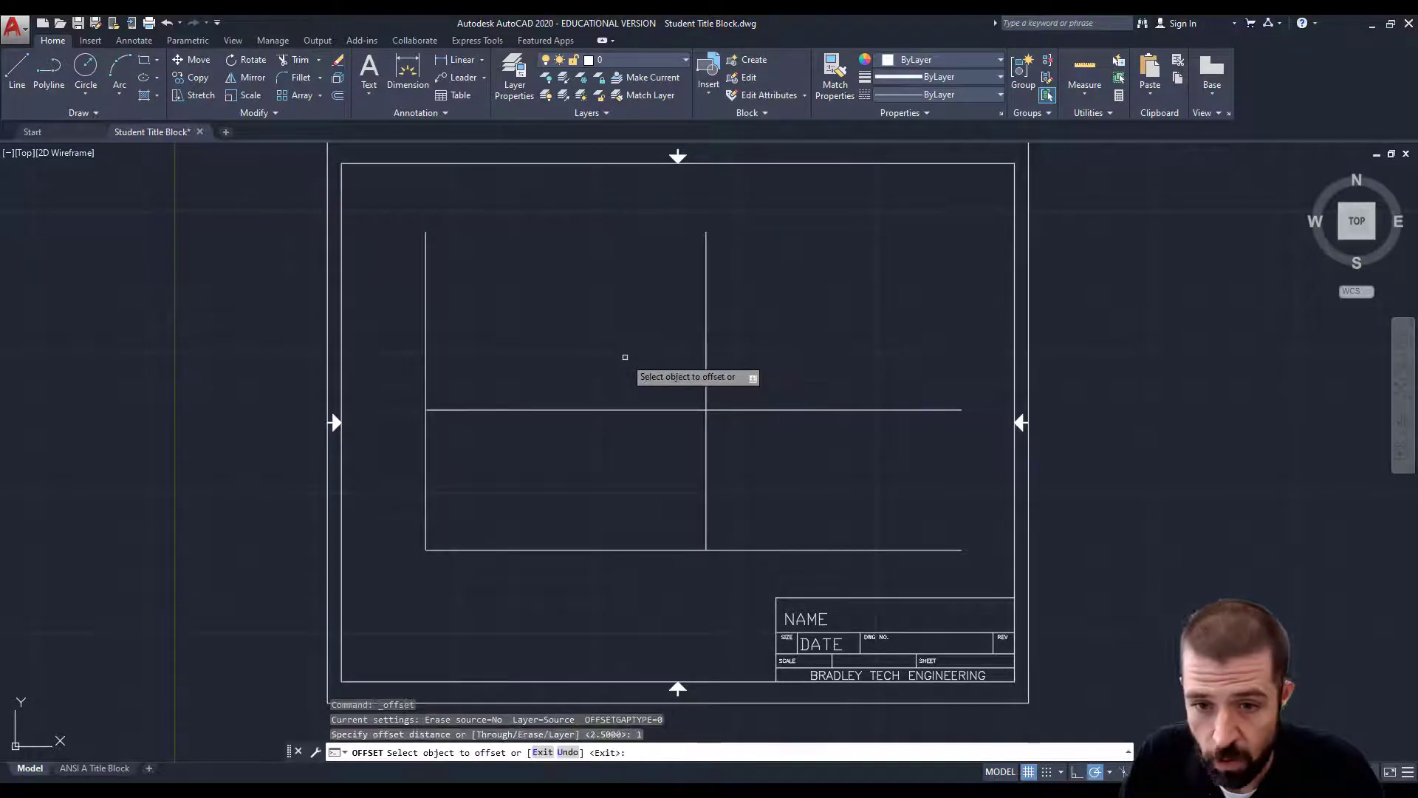
{"action": "left_click", "coordinate": [617, 409]}
{"action": "left_click", "coordinate": [635, 373]}
{"action": "left_click", "coordinate": [705, 470]}
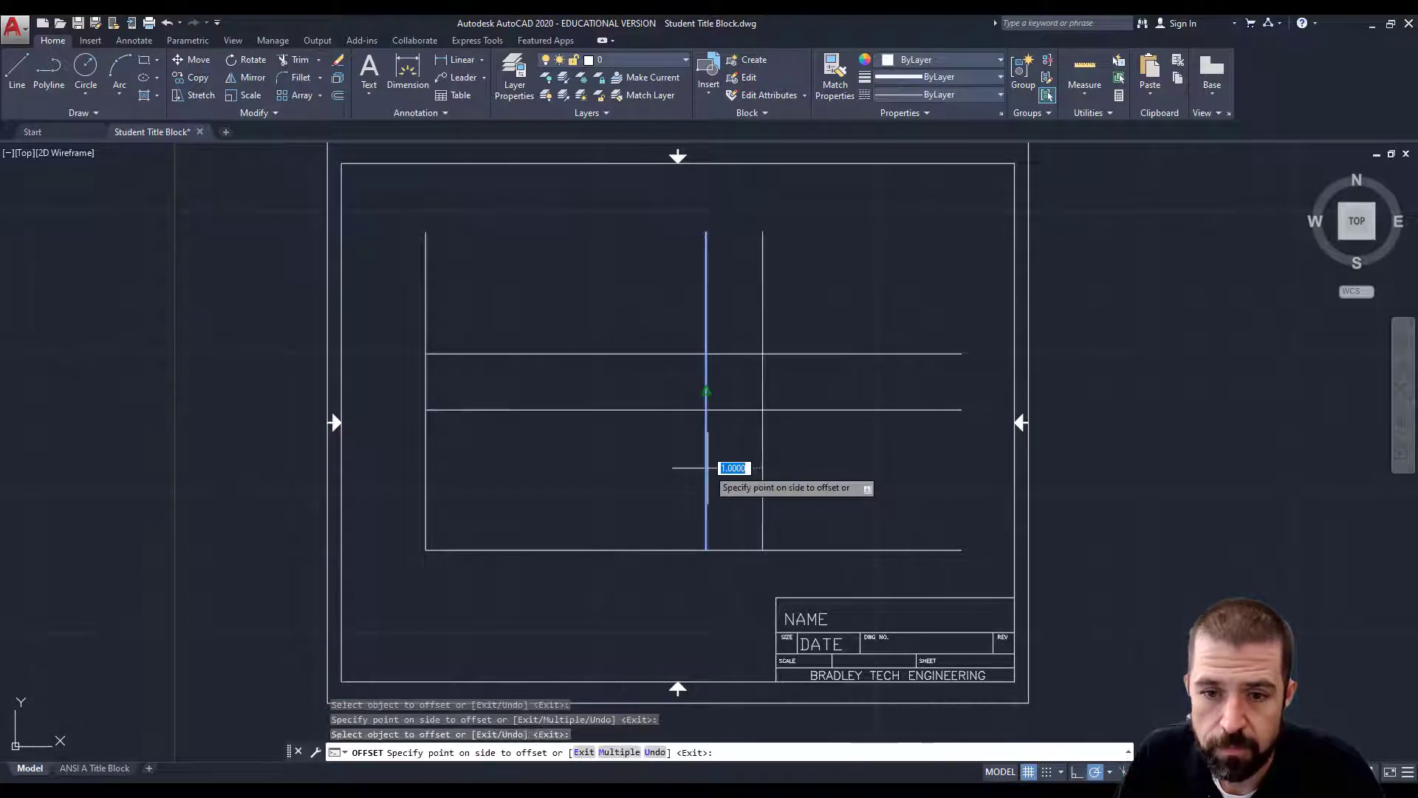
{"action": "left_click", "coordinate": [735, 469]}
Offset the uppermost horizontal line upward and the rightmost vertical outward by 1.5, and draw a diagonal miter line across the resulting corner square
{"action": "left_click", "coordinate": [338, 96]}
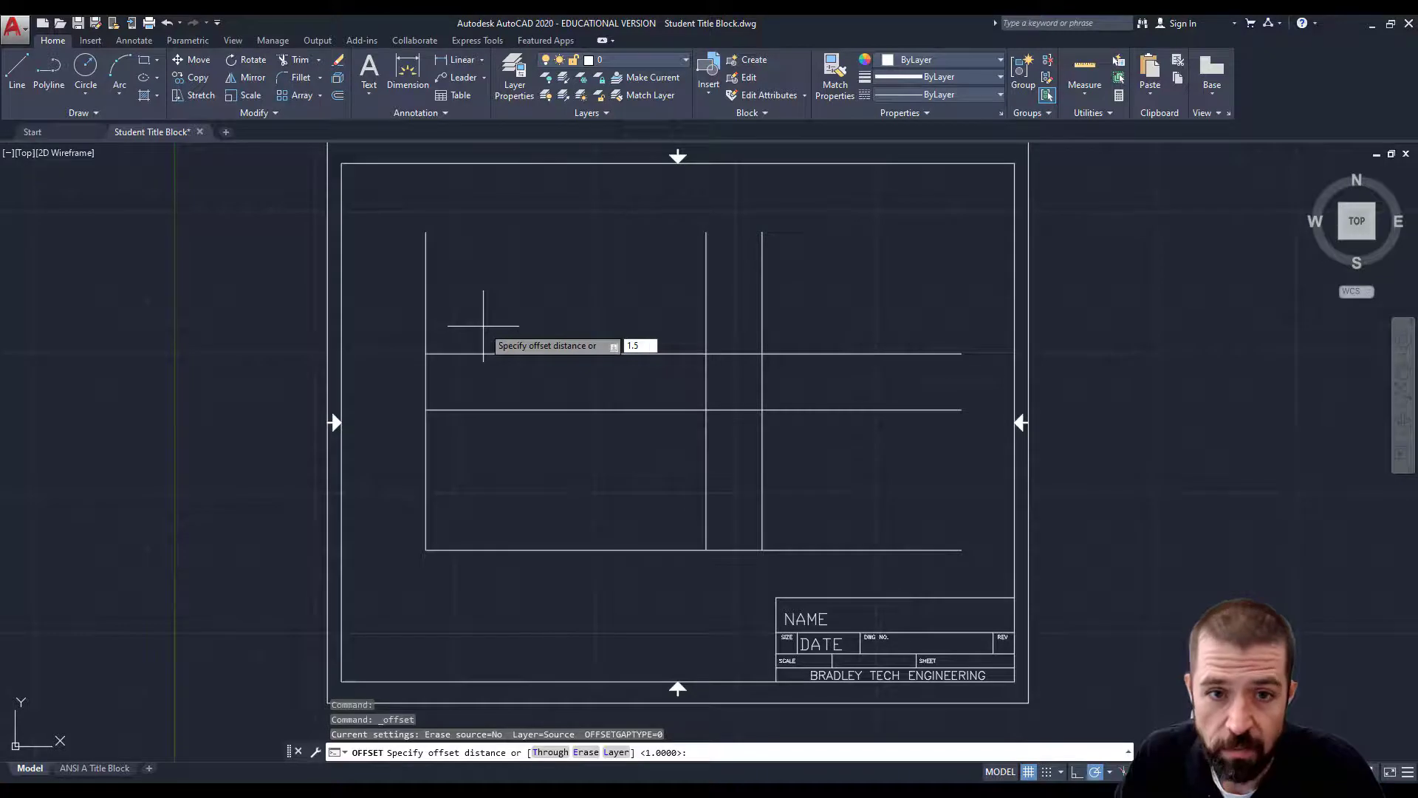
{"action": "key", "text": "Return"}
{"action": "left_click", "coordinate": [473, 354]}
{"action": "left_click", "coordinate": [488, 293]}
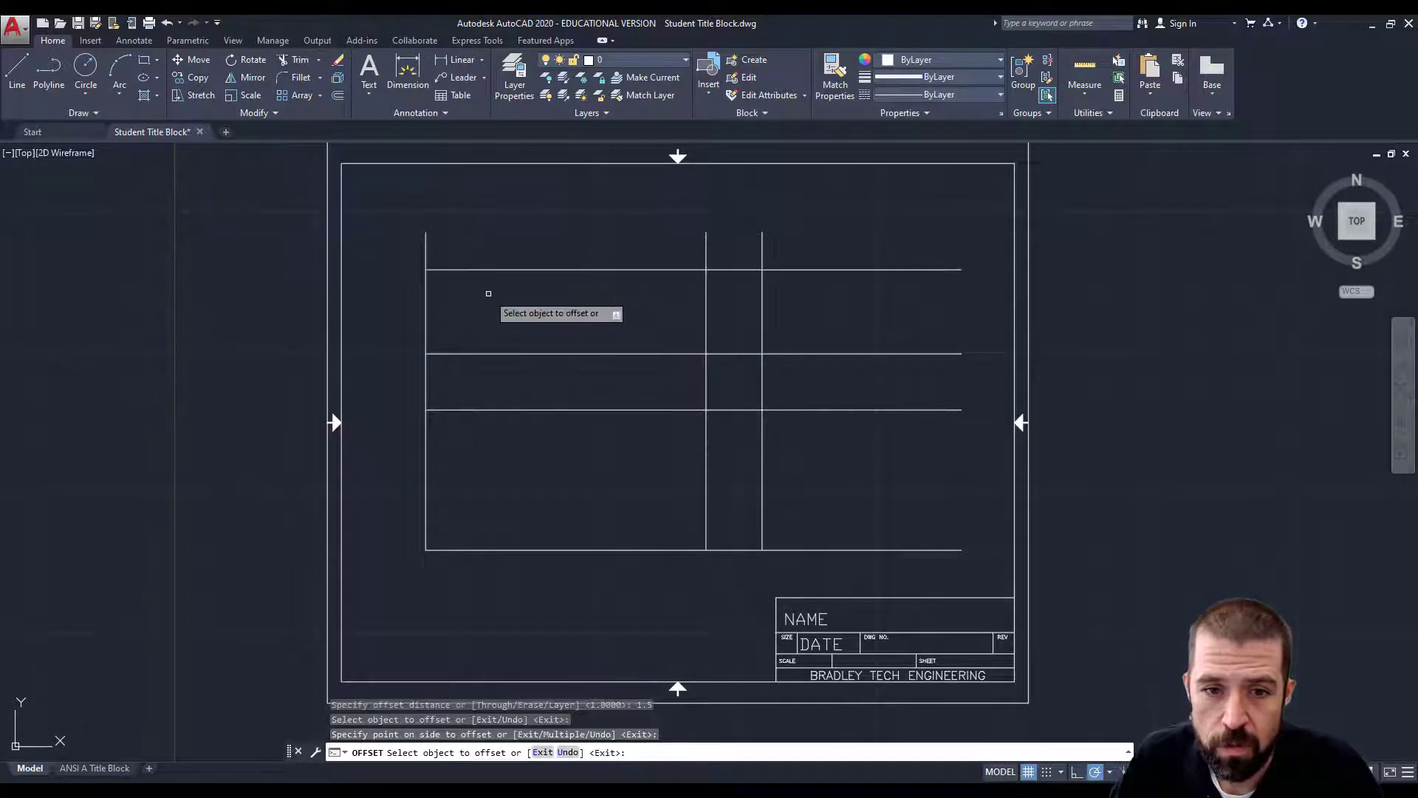
{"action": "left_click", "coordinate": [761, 509]}
{"action": "left_click", "coordinate": [866, 501]}
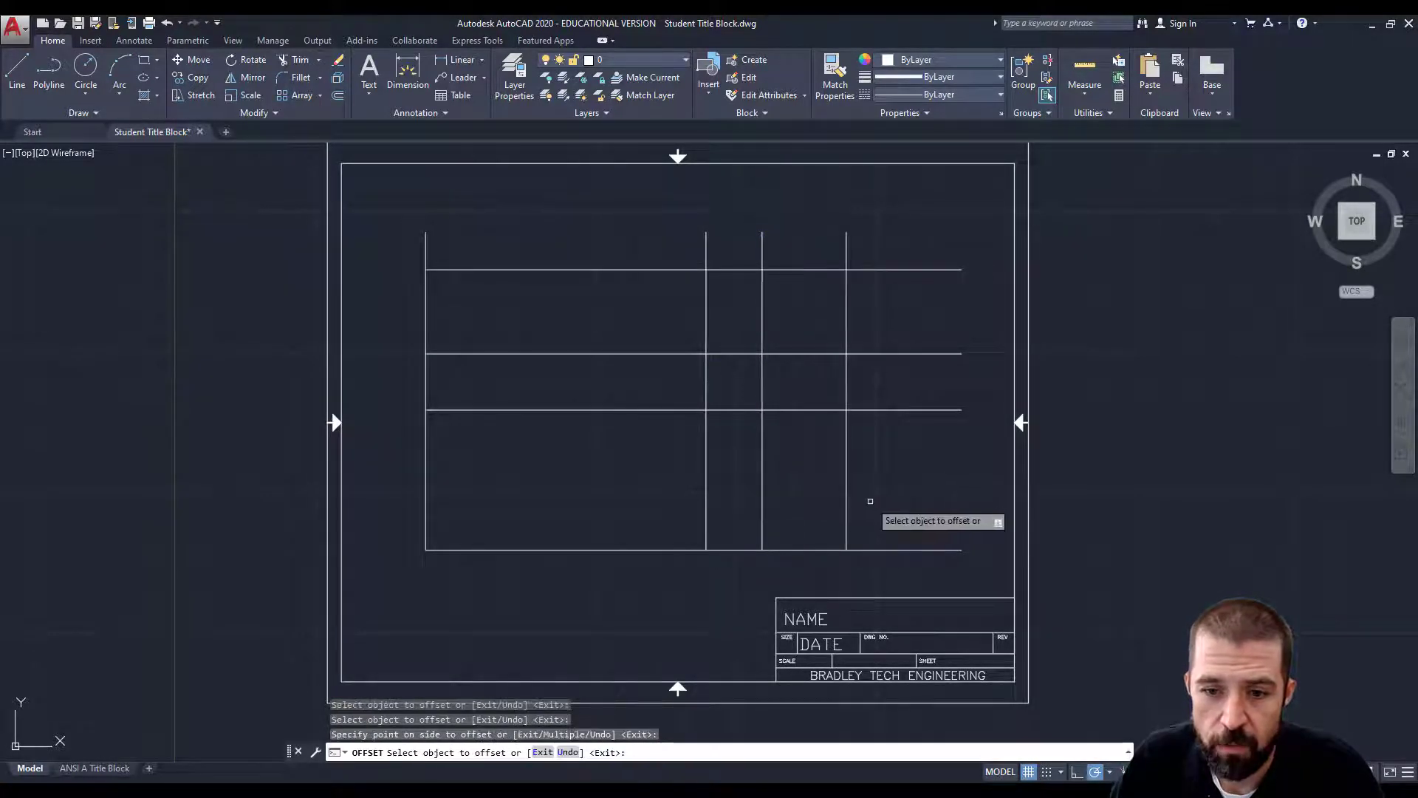
{"action": "left_click", "coordinate": [16, 70]}
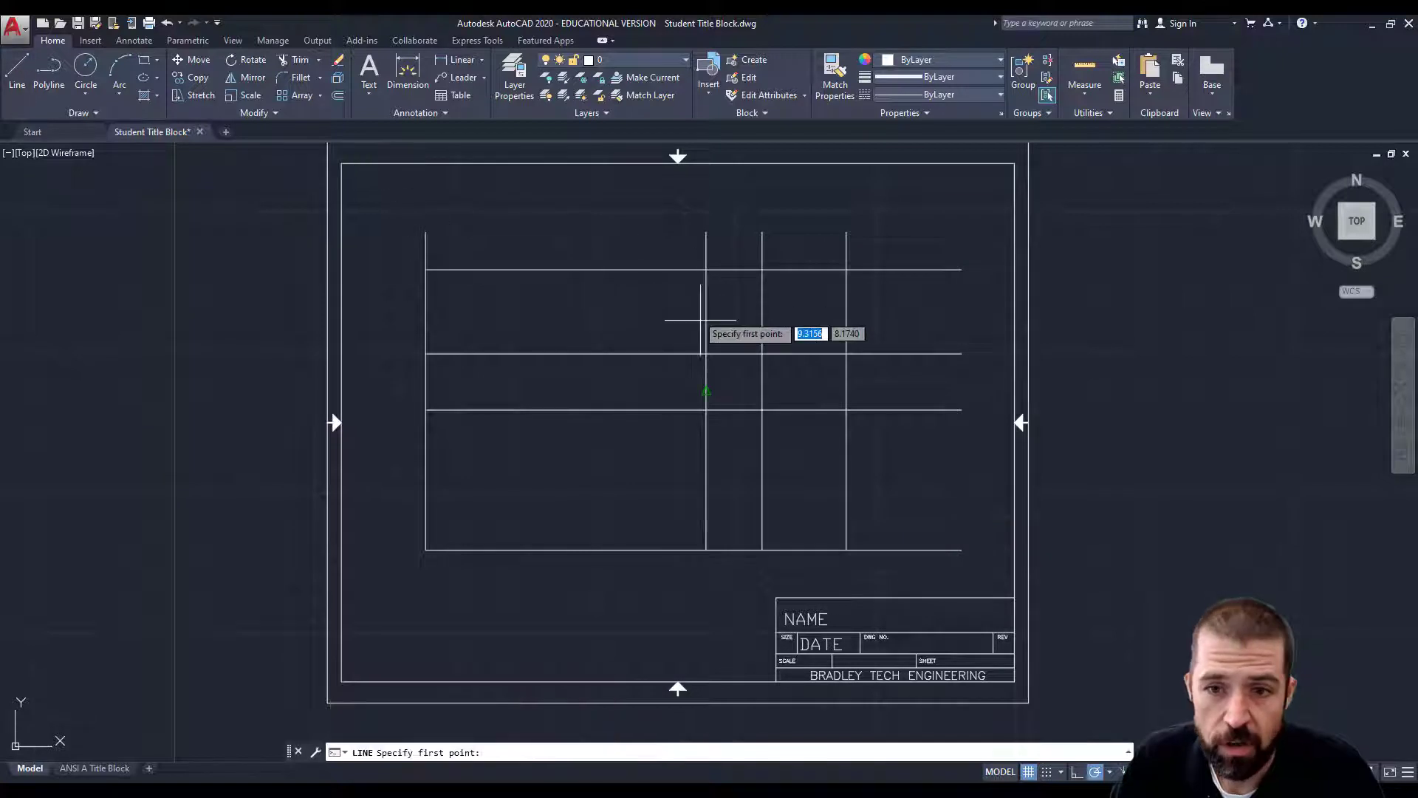
{"action": "left_click", "coordinate": [762, 353]}
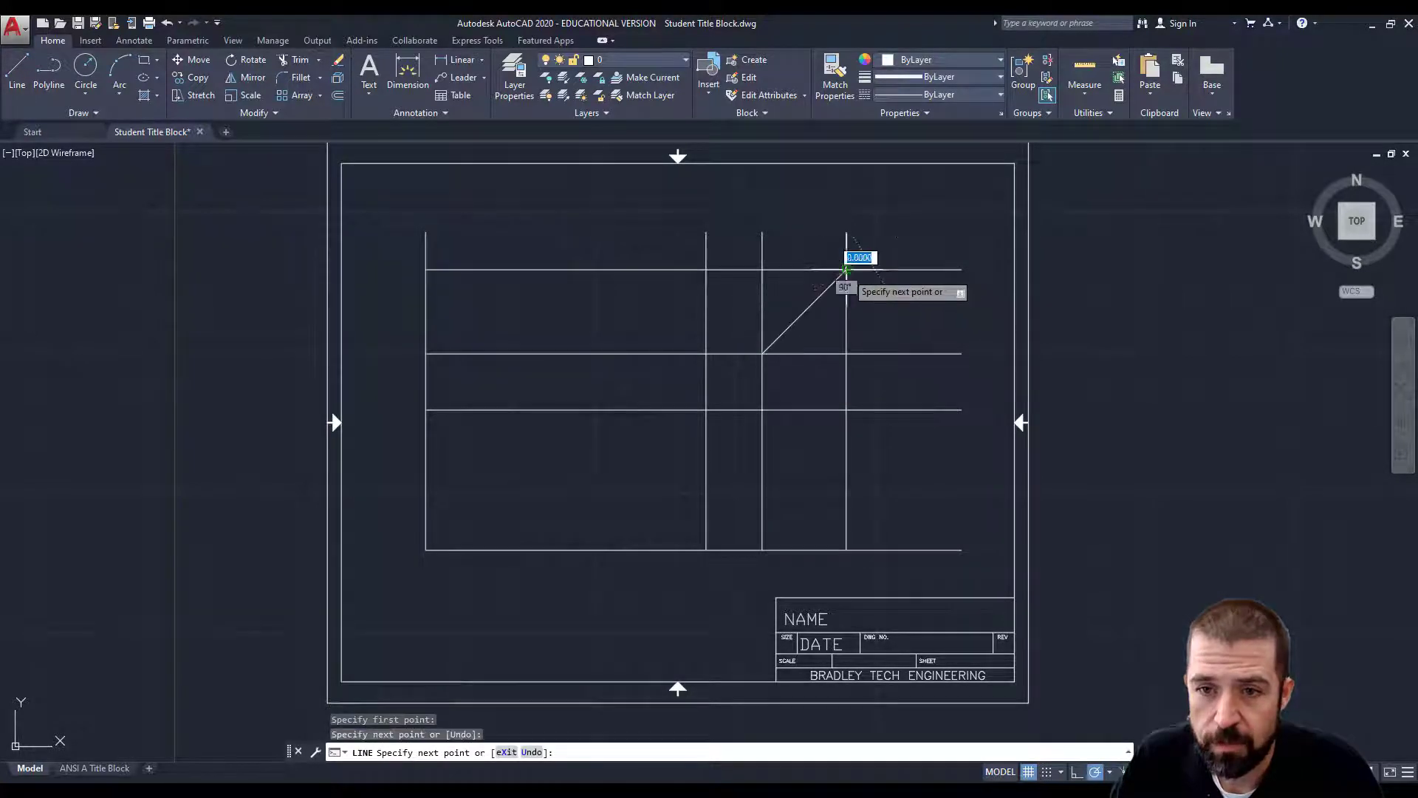
Trim the excess lines around the top and front views into two separate rectangles, using all drawn lines as cutting edges
{"action": "left_click", "coordinate": [301, 59]}
{"action": "left_click", "coordinate": [389, 202]}
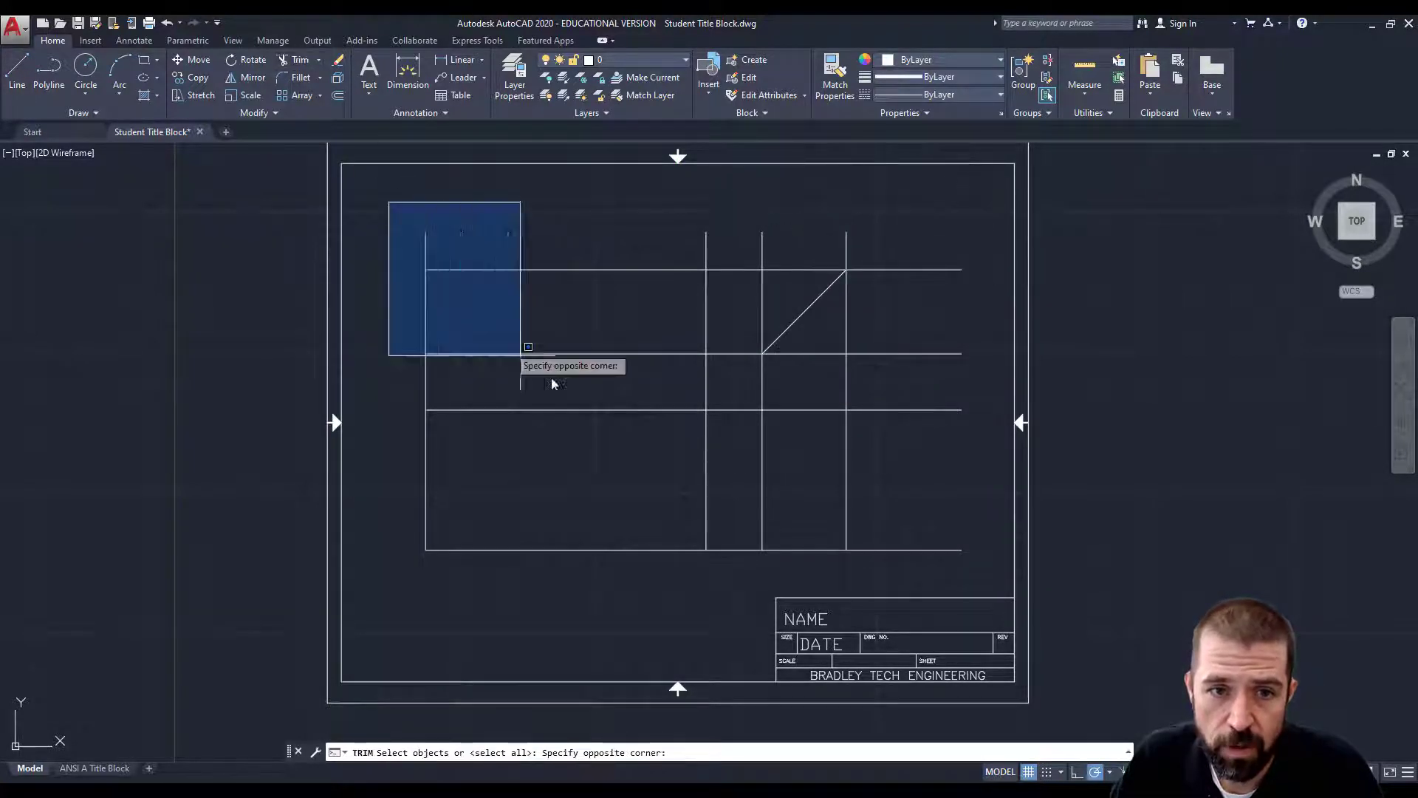
{"action": "left_click", "coordinate": [987, 568]}
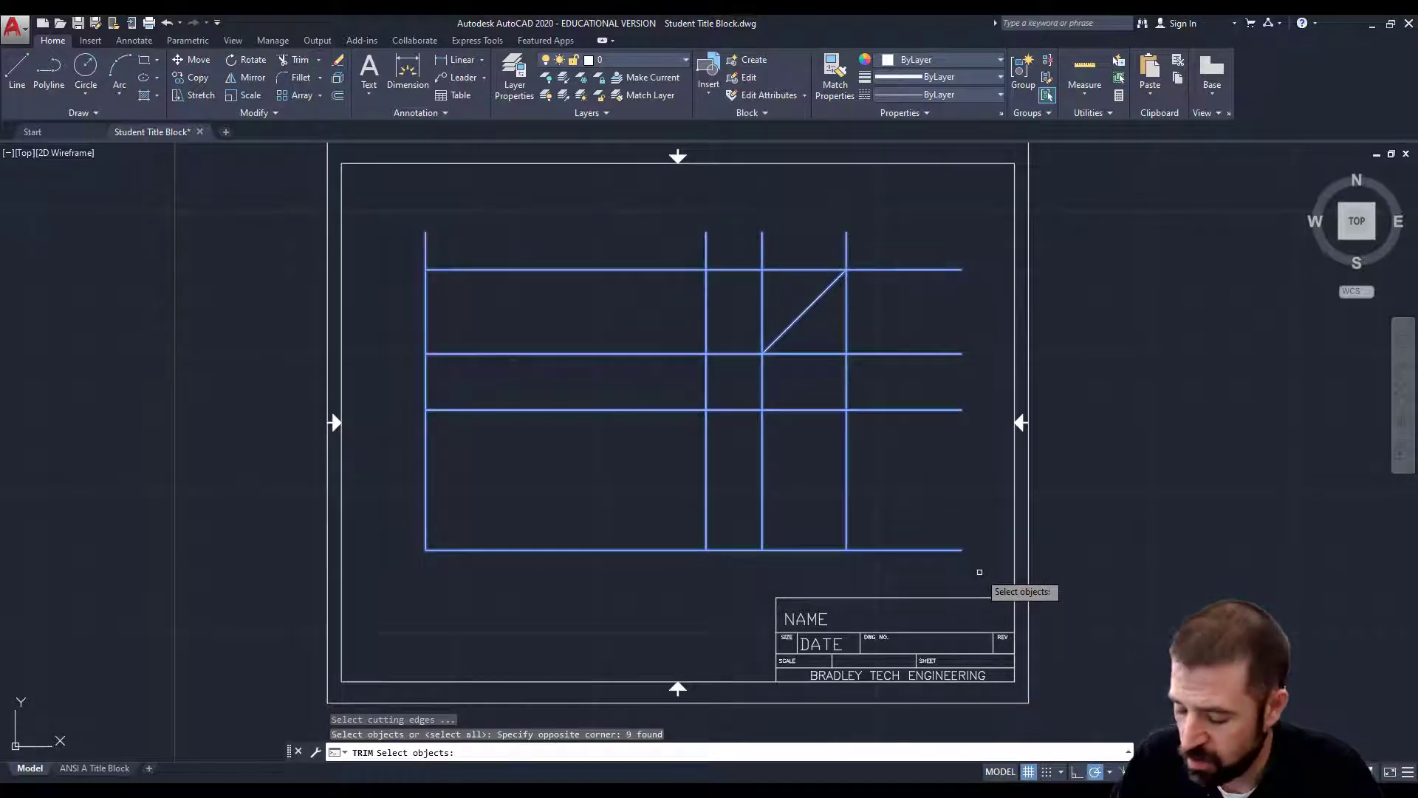
{"action": "key", "text": "Return"}
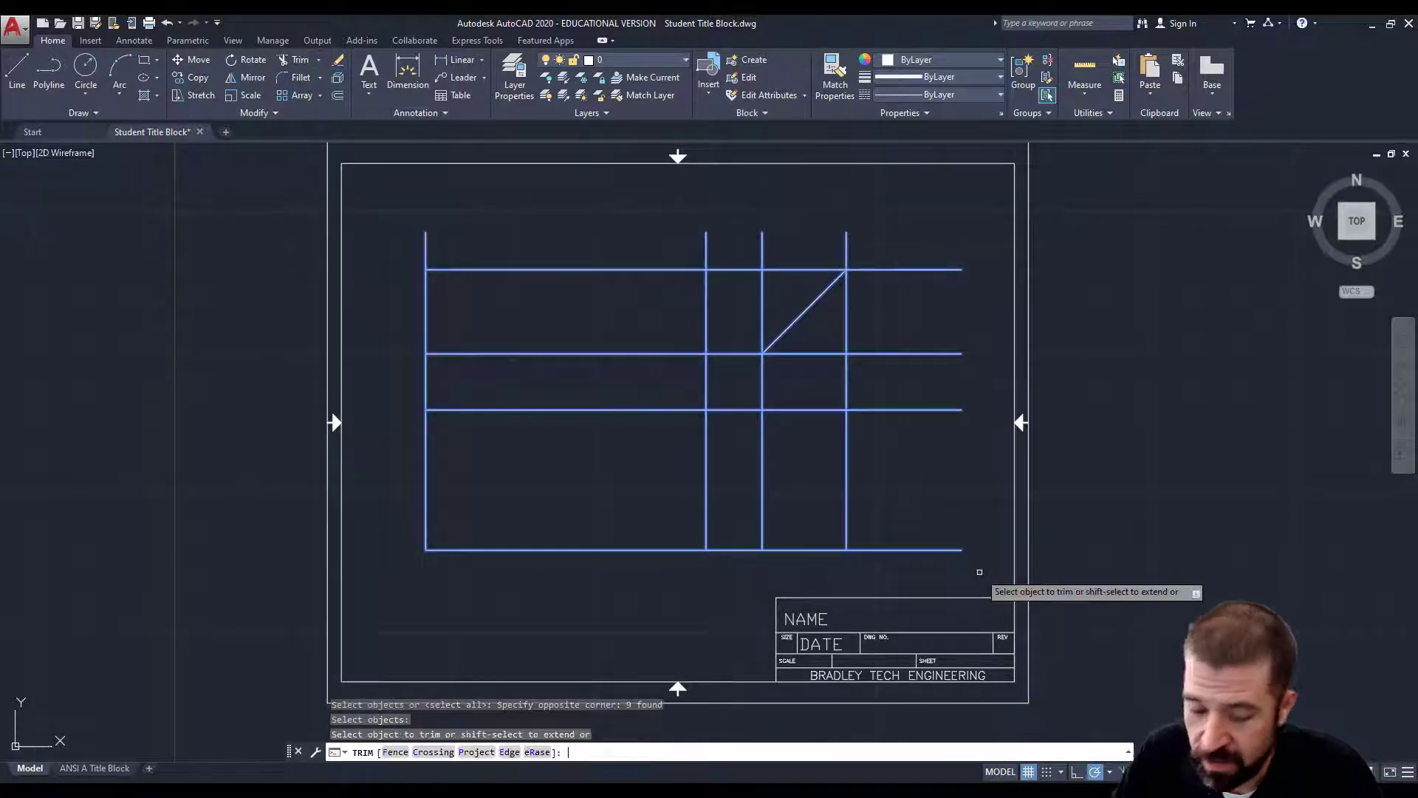
{"action": "left_click", "coordinate": [427, 242]}
{"action": "left_click", "coordinate": [427, 379]}
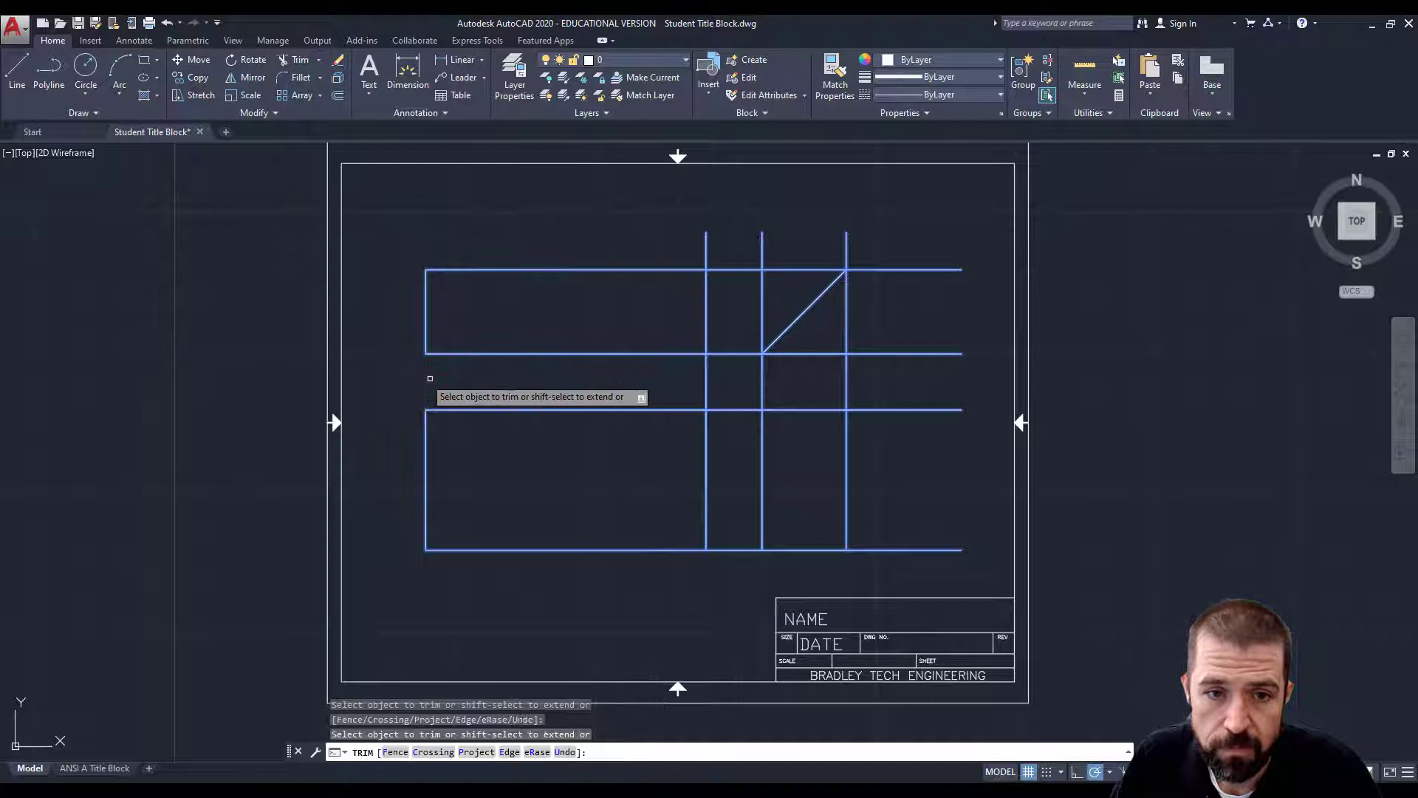
{"action": "left_click", "coordinate": [706, 385]}
{"action": "left_click", "coordinate": [731, 410]}
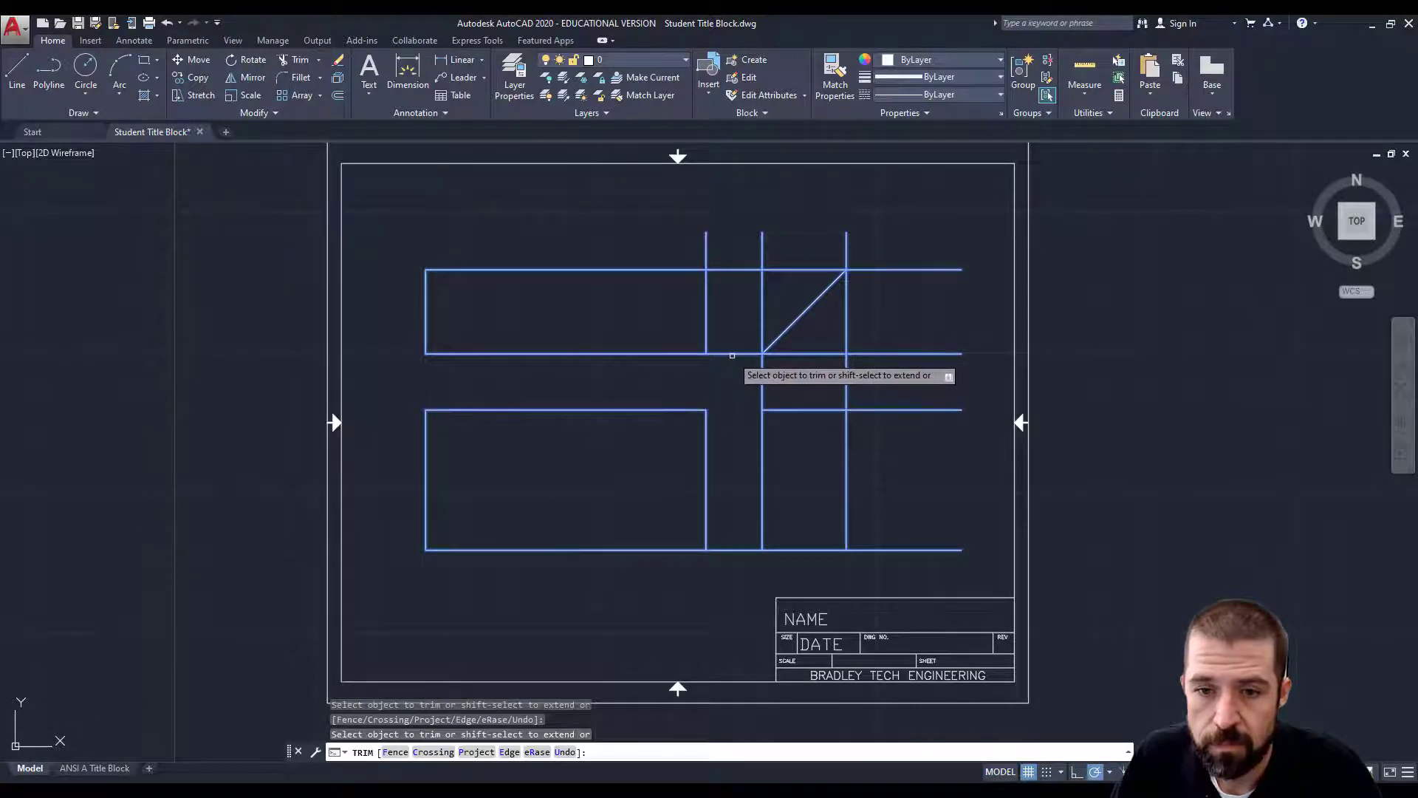
{"action": "left_click", "coordinate": [733, 355]}
{"action": "left_click", "coordinate": [731, 270]}
{"action": "left_click", "coordinate": [705, 249]}
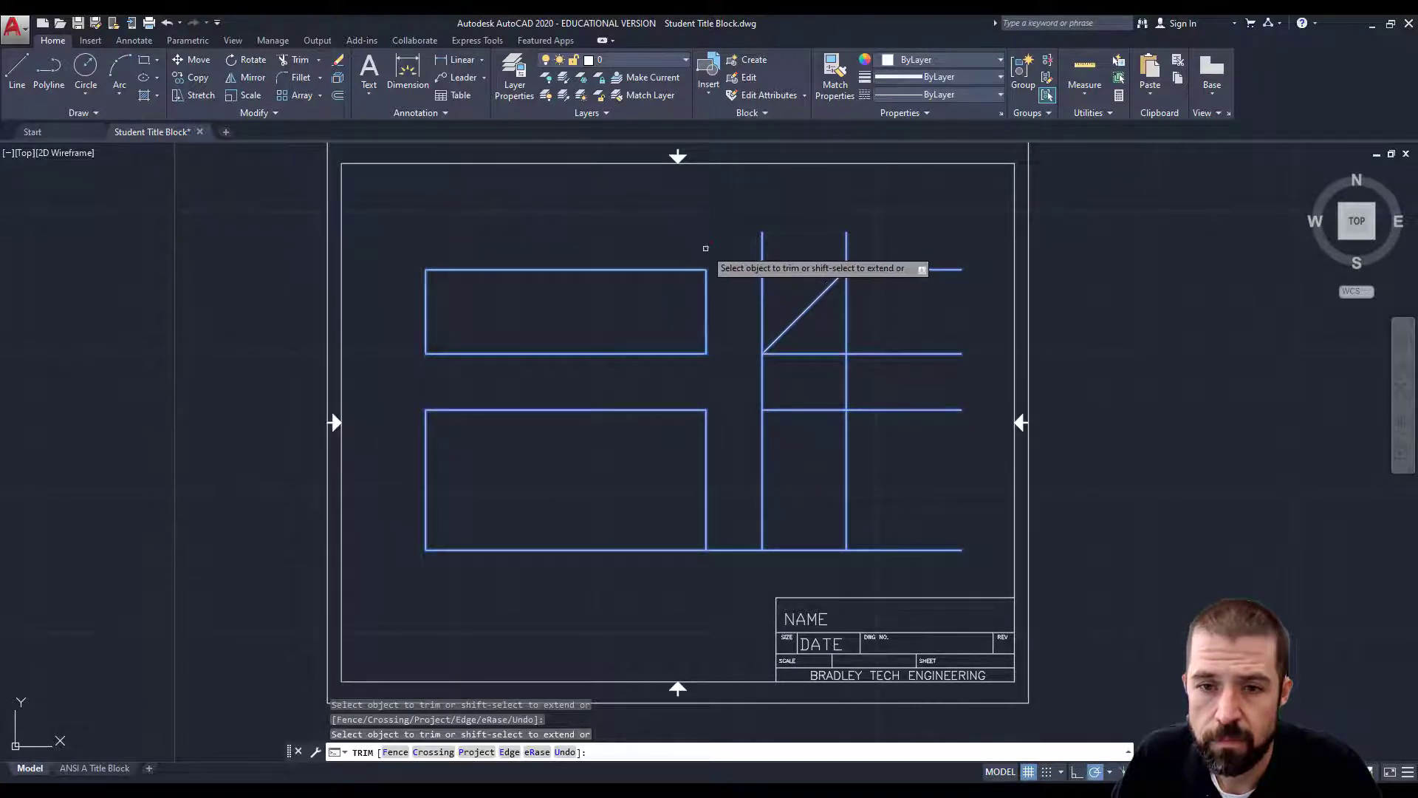
{"action": "left_click", "coordinate": [734, 550]}
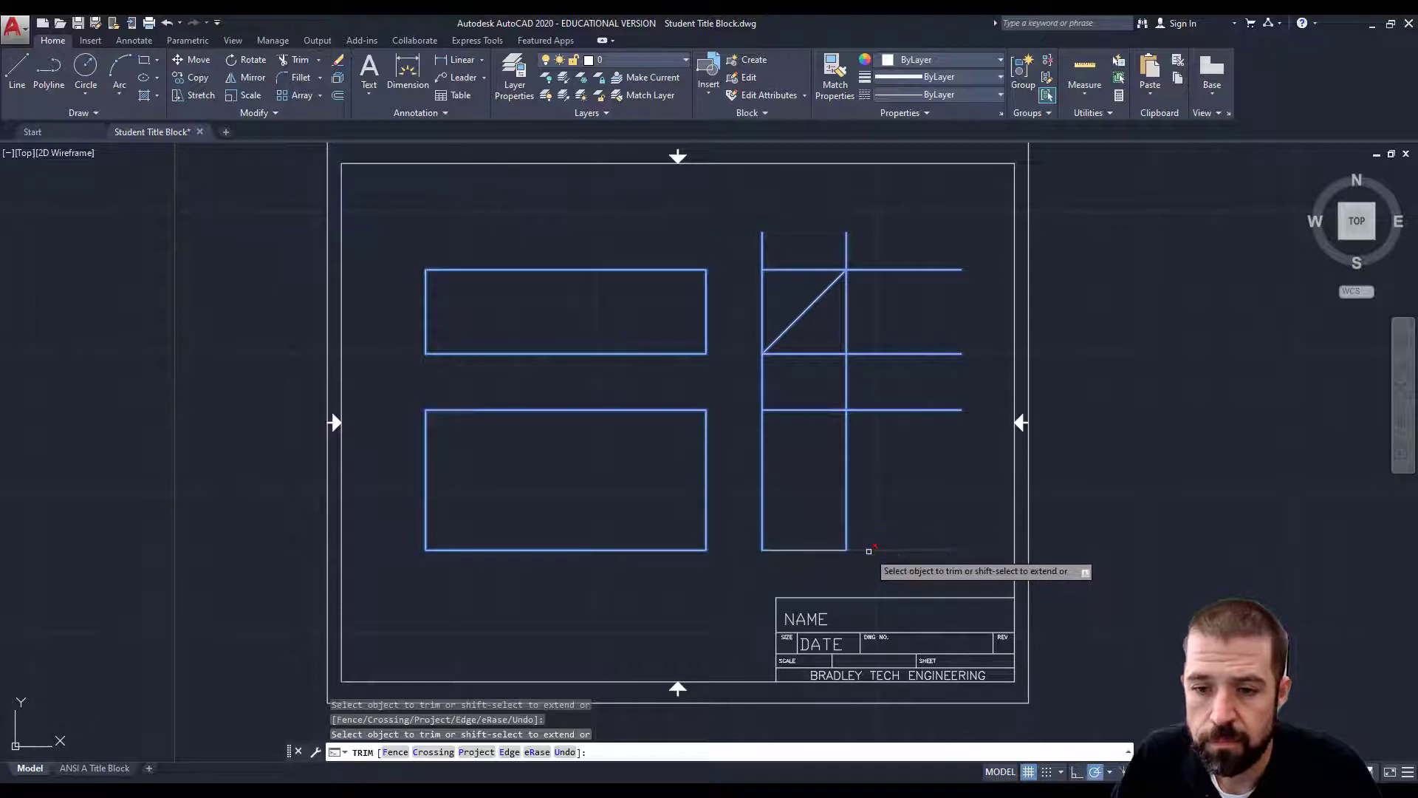
Trim the lines extending beyond and above the side view to leave a closed rectangle, and finish trimming
{"action": "left_click", "coordinate": [869, 551]}
{"action": "left_click", "coordinate": [889, 410]}
{"action": "left_click", "coordinate": [846, 383]}
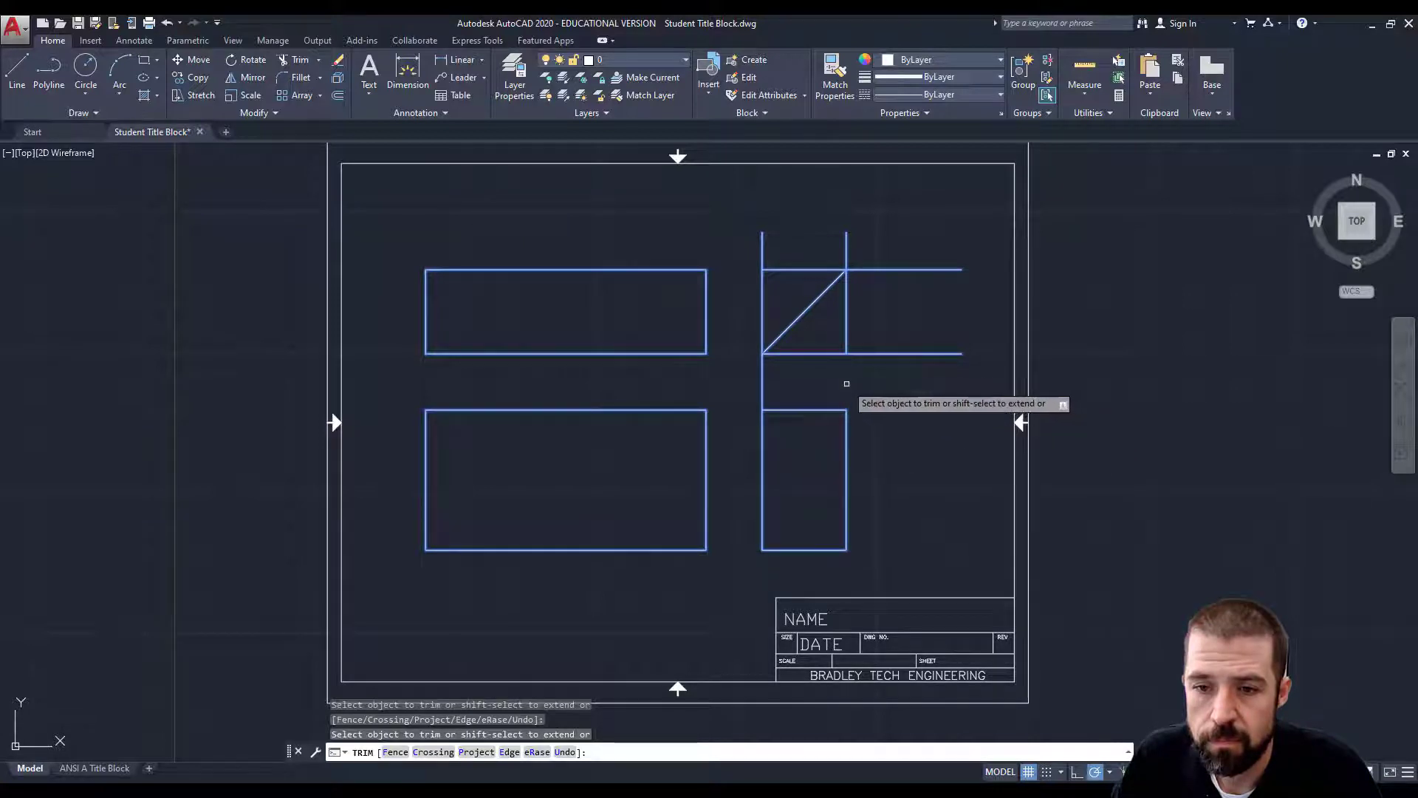
{"action": "left_click", "coordinate": [759, 387]}
{"action": "left_click", "coordinate": [760, 386]}
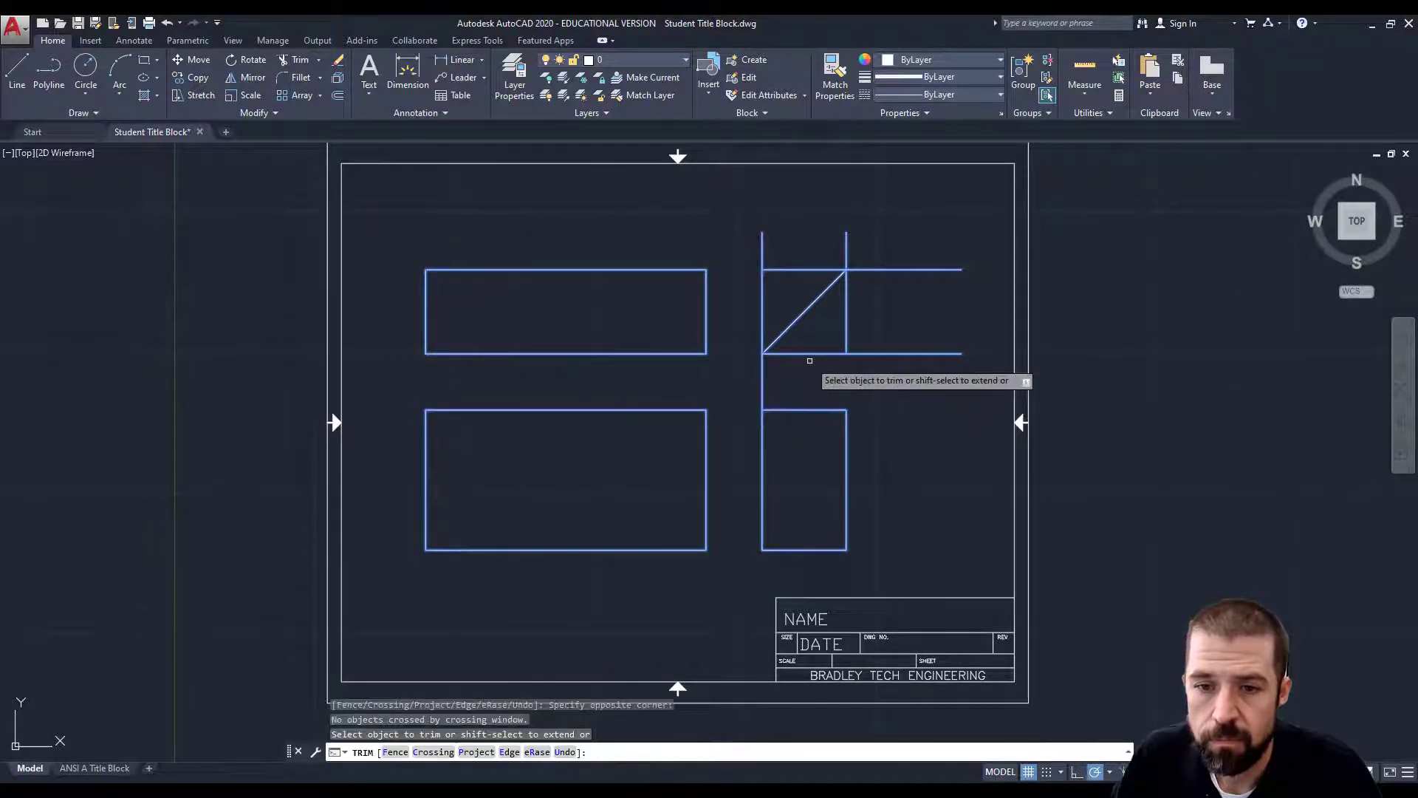
{"action": "left_click", "coordinate": [762, 381]}
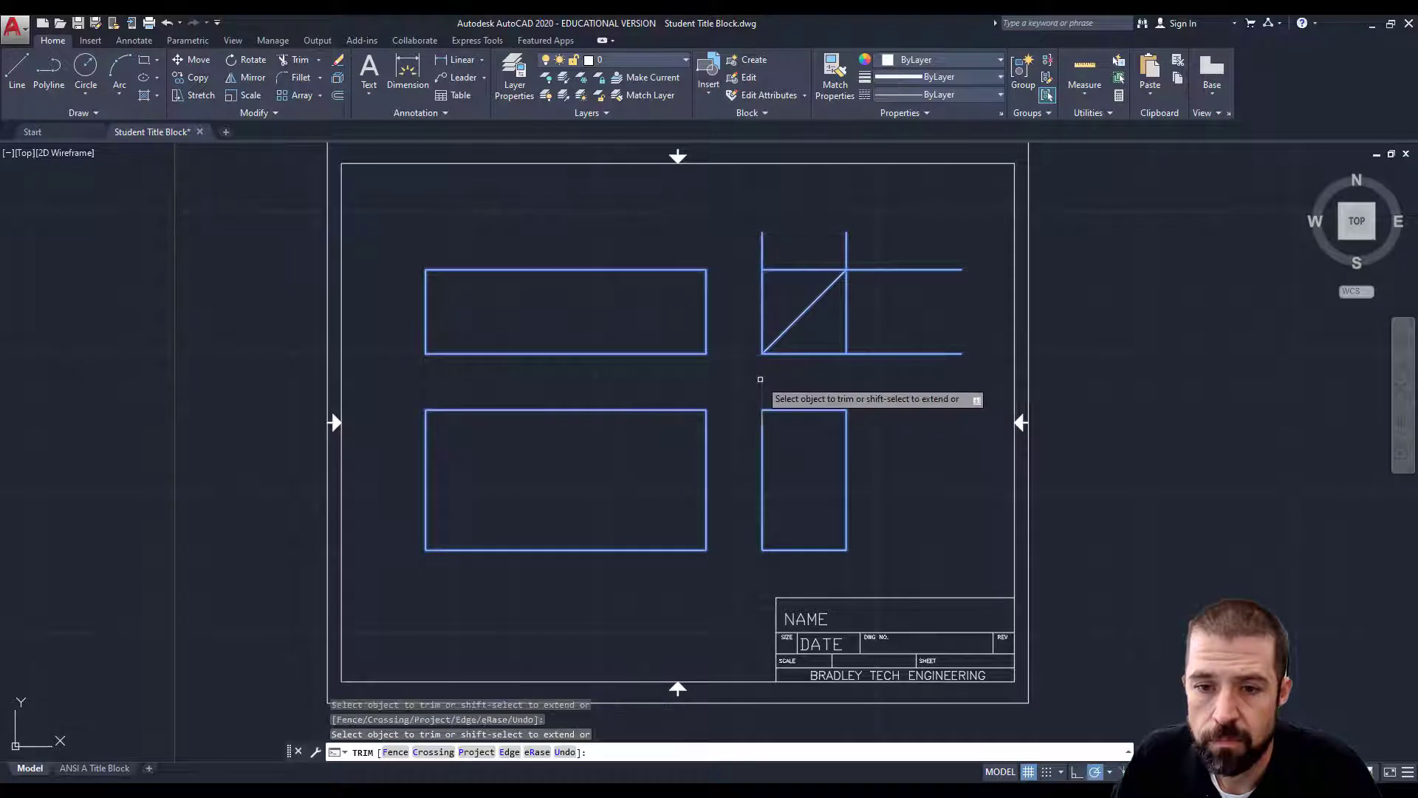
{"action": "right_click", "coordinate": [871, 380]}
{"action": "left_click", "coordinate": [890, 391]}
Delete the four leftover construction lines around the diagonal miter line
{"action": "left_click", "coordinate": [897, 323]}
{"action": "left_click", "coordinate": [815, 367]}
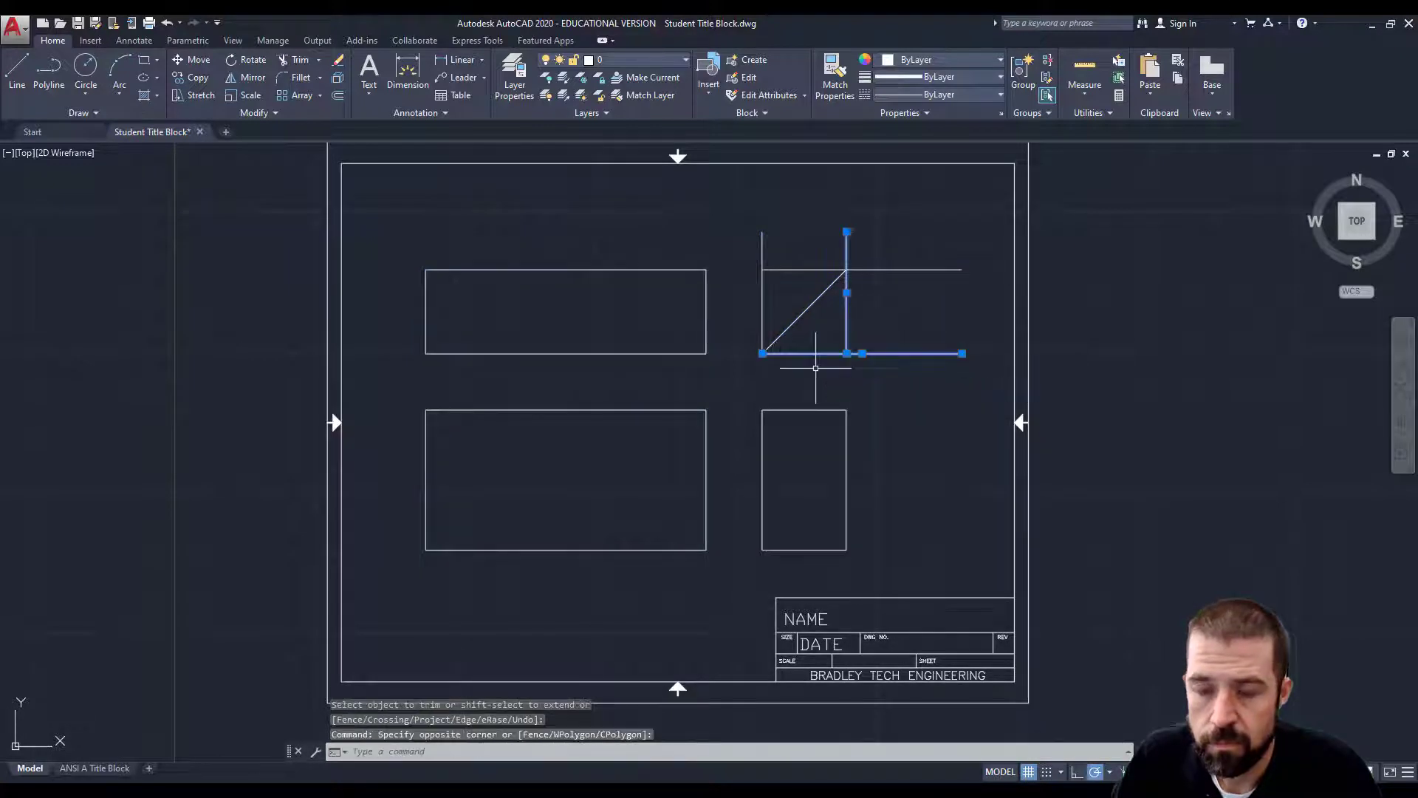
{"action": "key", "text": "Delete"}
{"action": "left_click", "coordinate": [793, 251]}
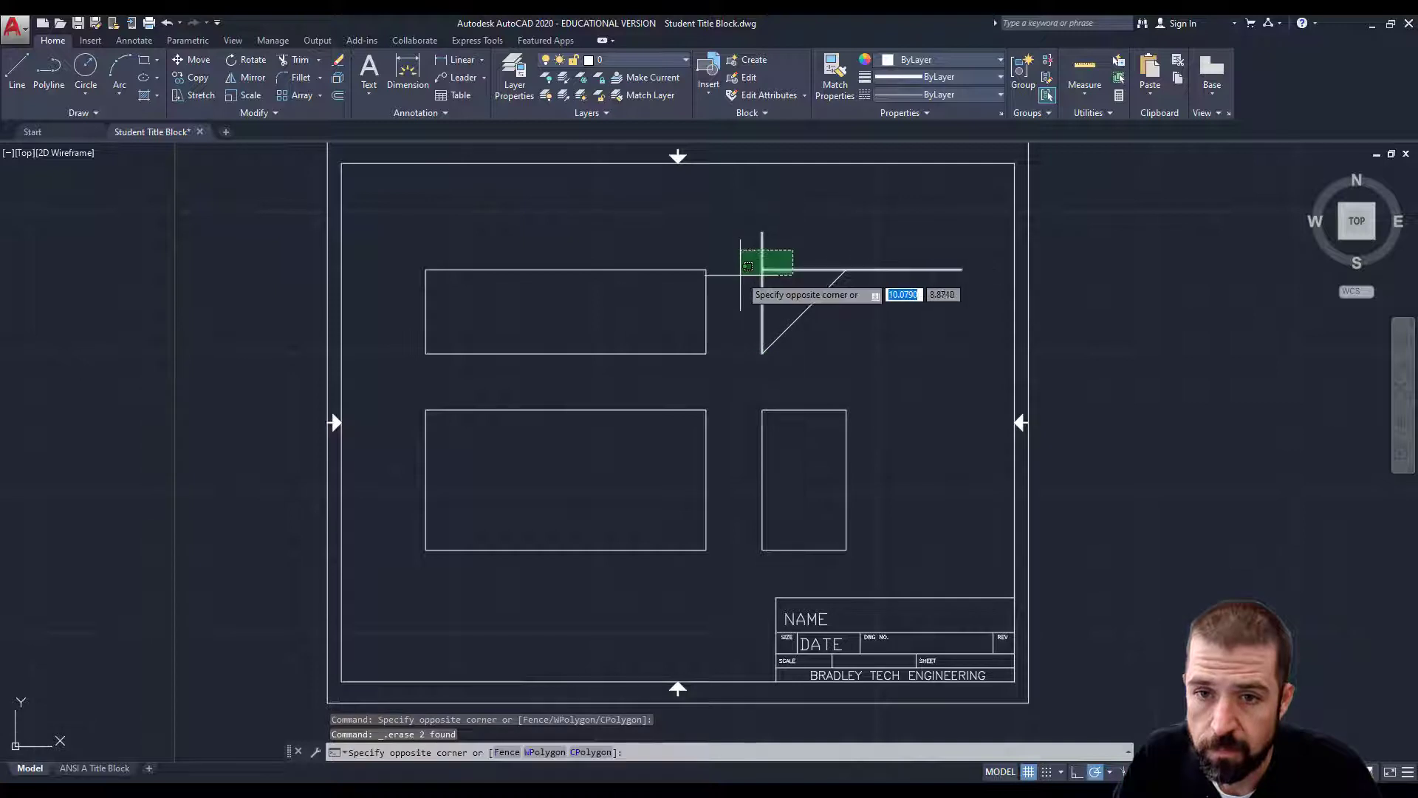
{"action": "left_click", "coordinate": [740, 275]}
{"action": "key", "text": "Delete"}
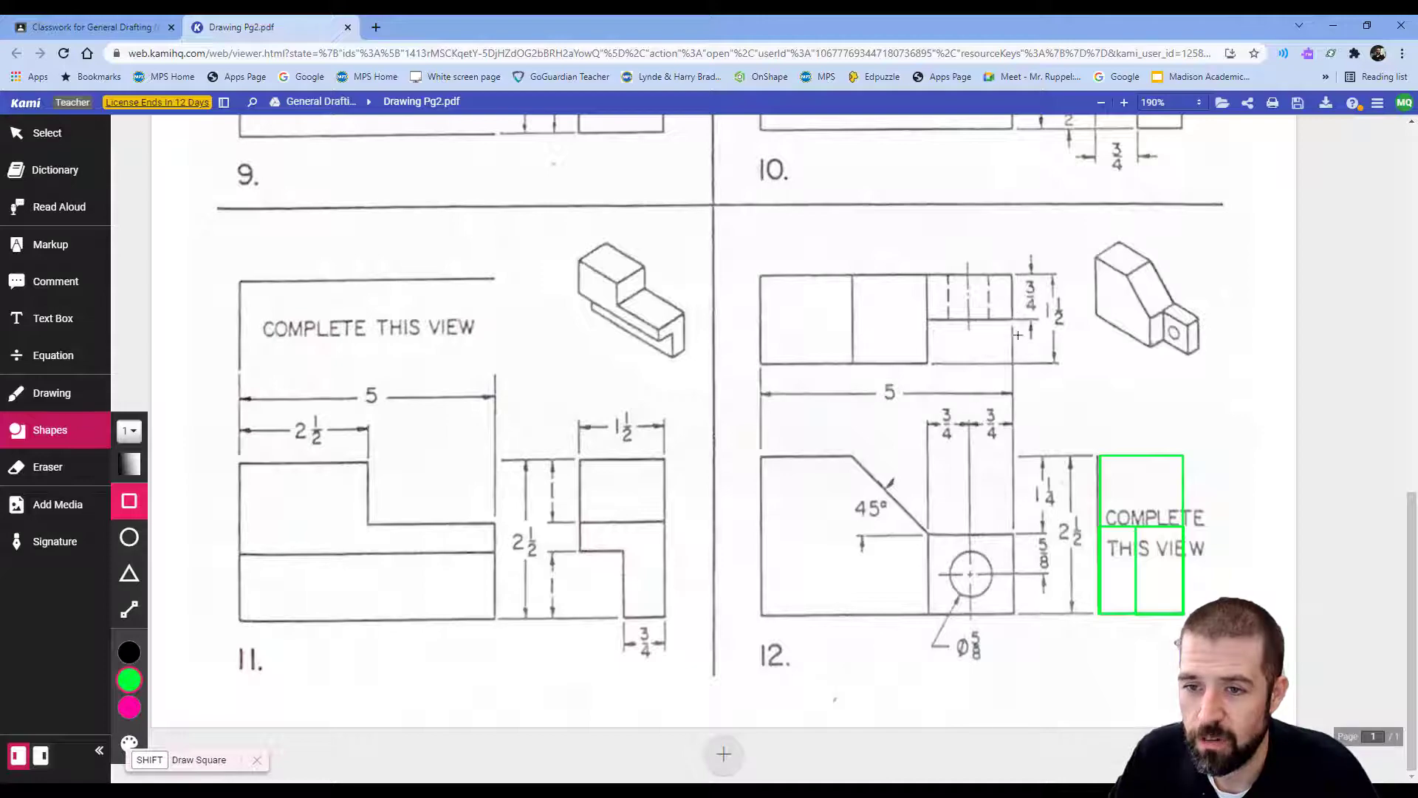
Switch to AutoCAD and offset the top view's upper edge downward and the side view's right edge inward by .75
{"action": "left_click", "coordinate": [643, 728]}
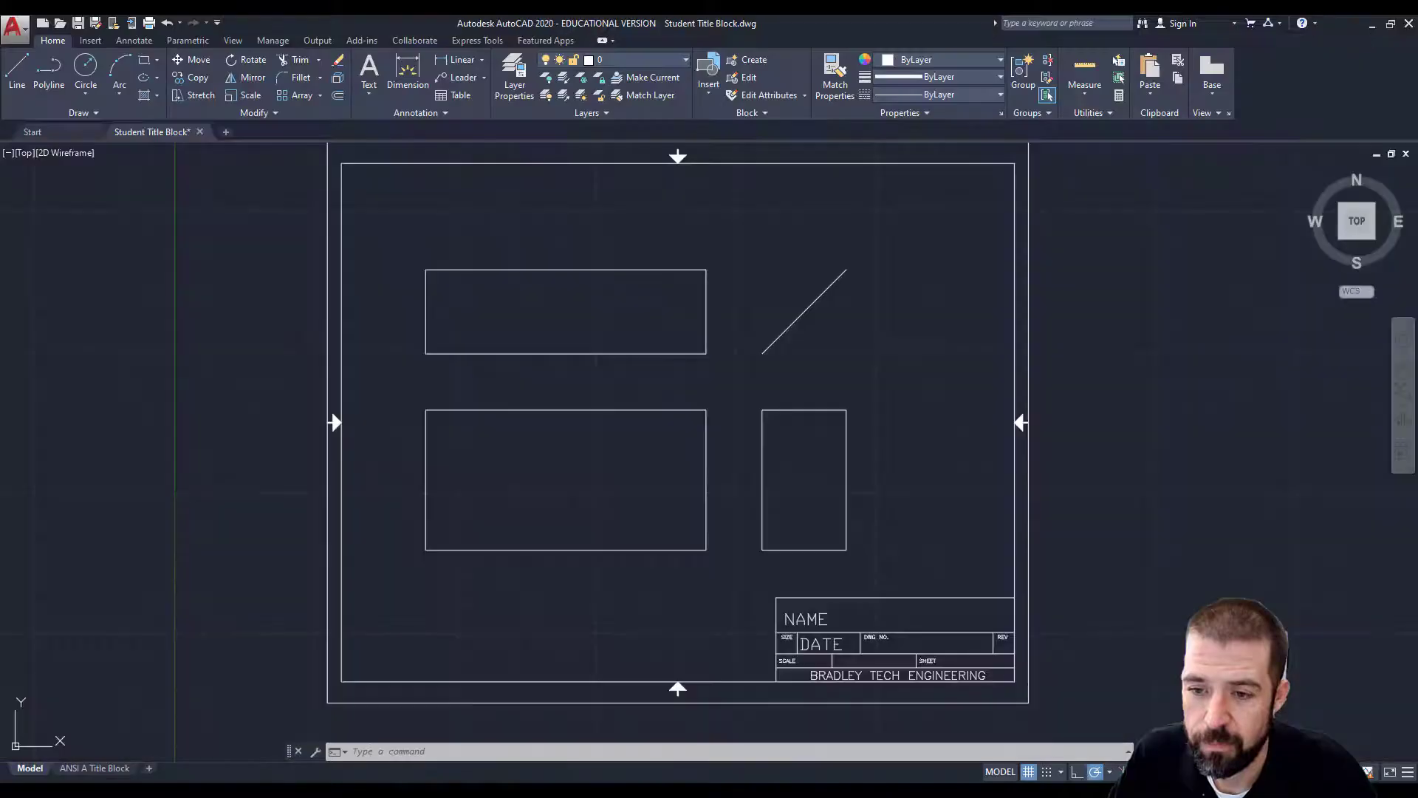
{"action": "left_click", "coordinate": [338, 96]}
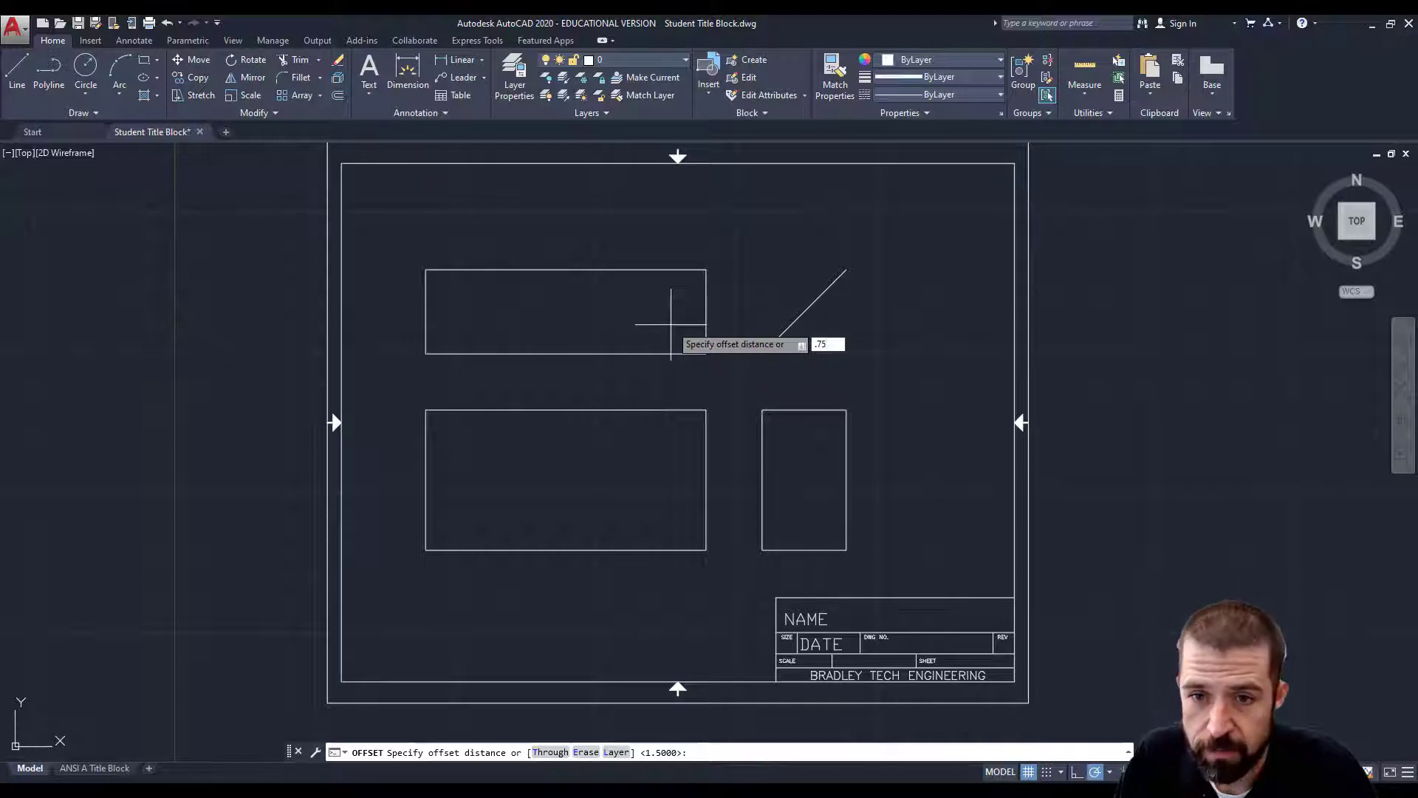
{"action": "type", "text": ".75"}
{"action": "key", "text": "Return"}
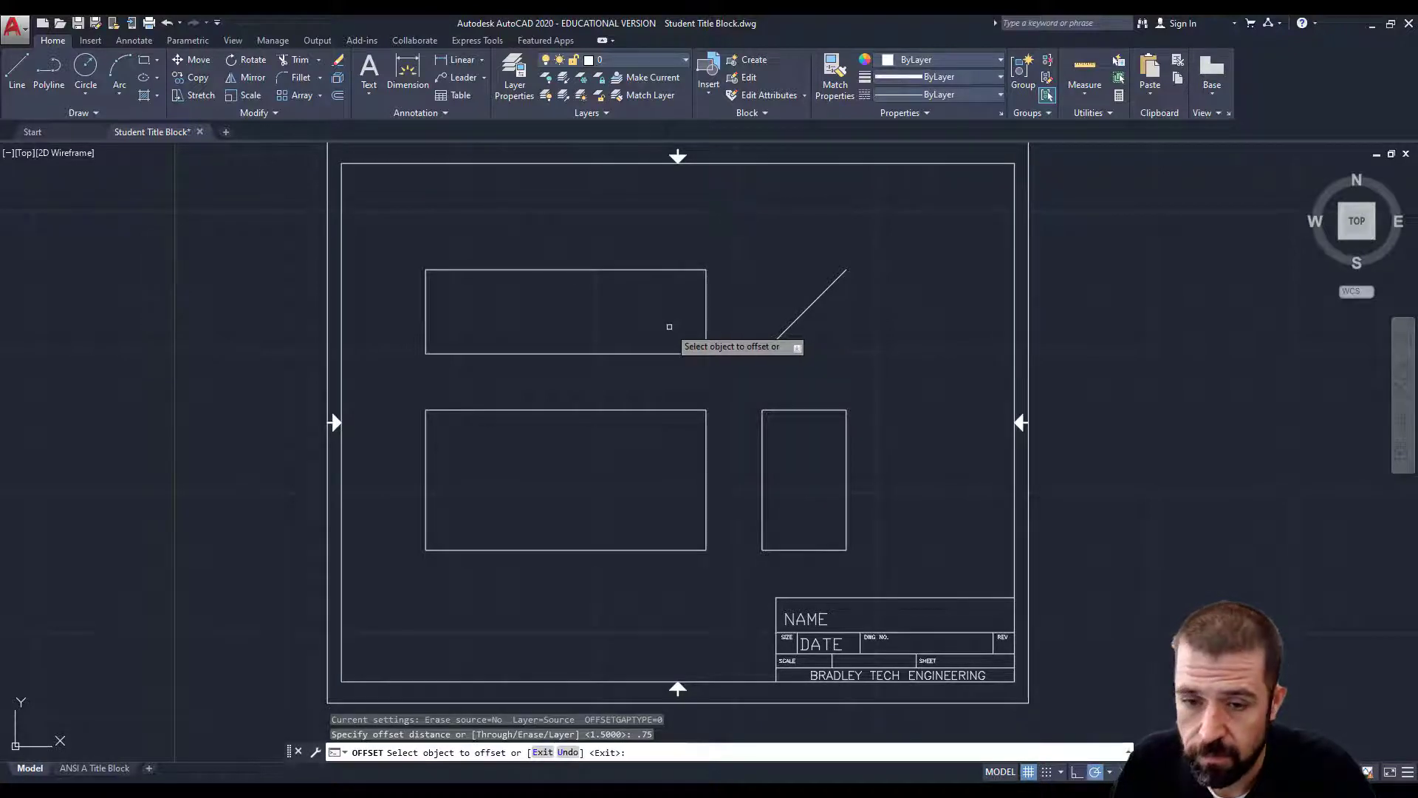
{"action": "left_click", "coordinate": [690, 271]}
{"action": "left_click", "coordinate": [689, 296]}
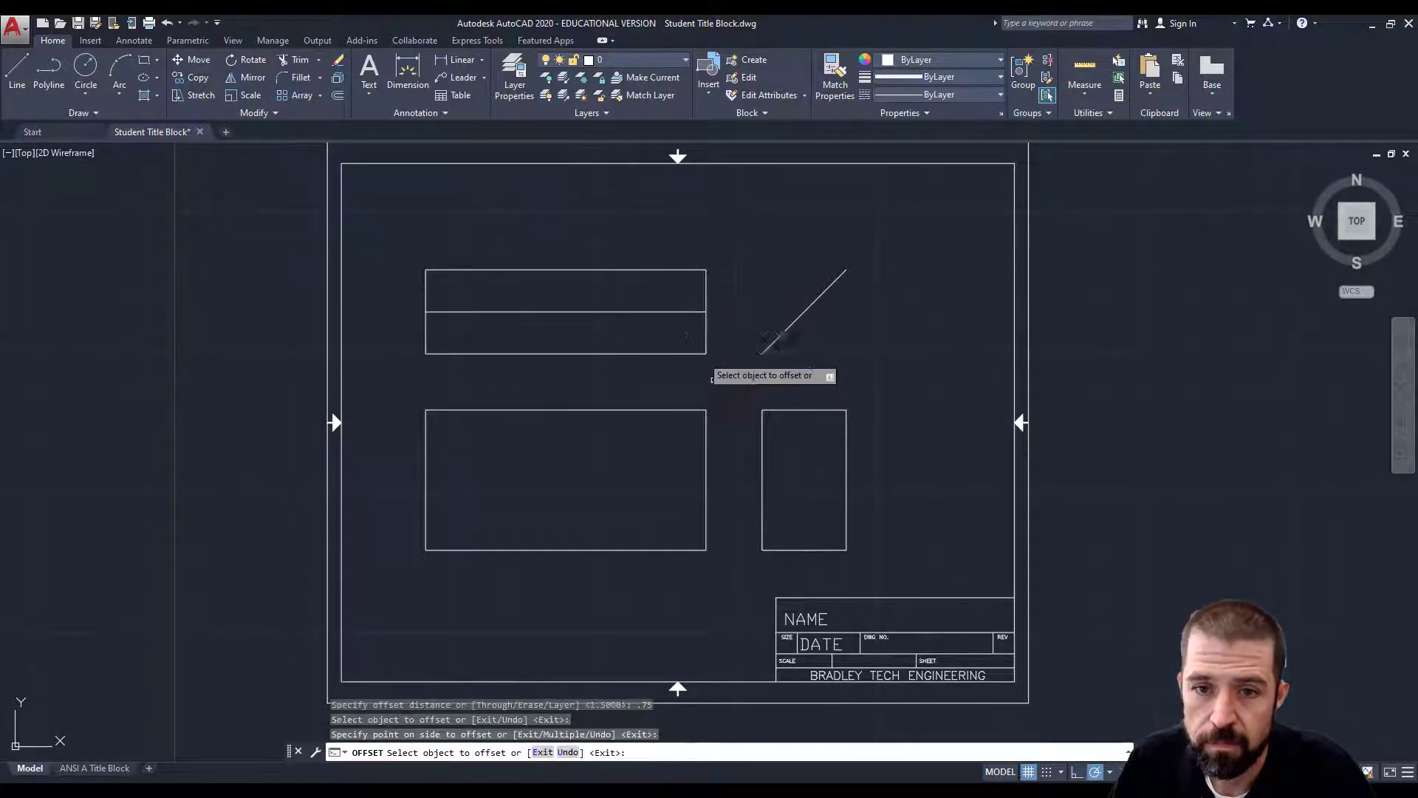
{"action": "left_click", "coordinate": [844, 491]}
{"action": "left_click", "coordinate": [817, 481]}
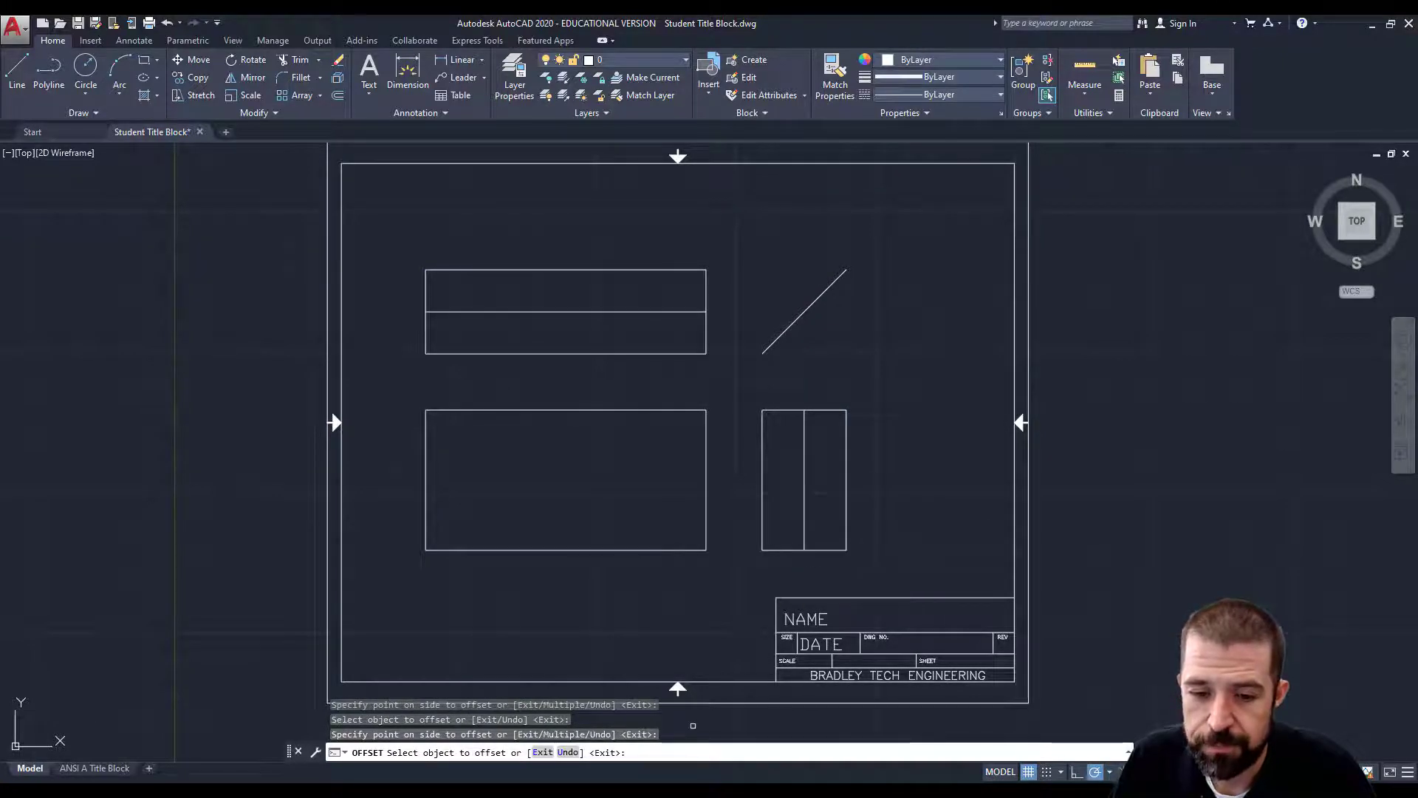
Check exercise 12's heights on the worksheet, and offset the bottom edges of the side and front views upward by 1.25
{"action": "mouse_move", "coordinate": [444, 794]}
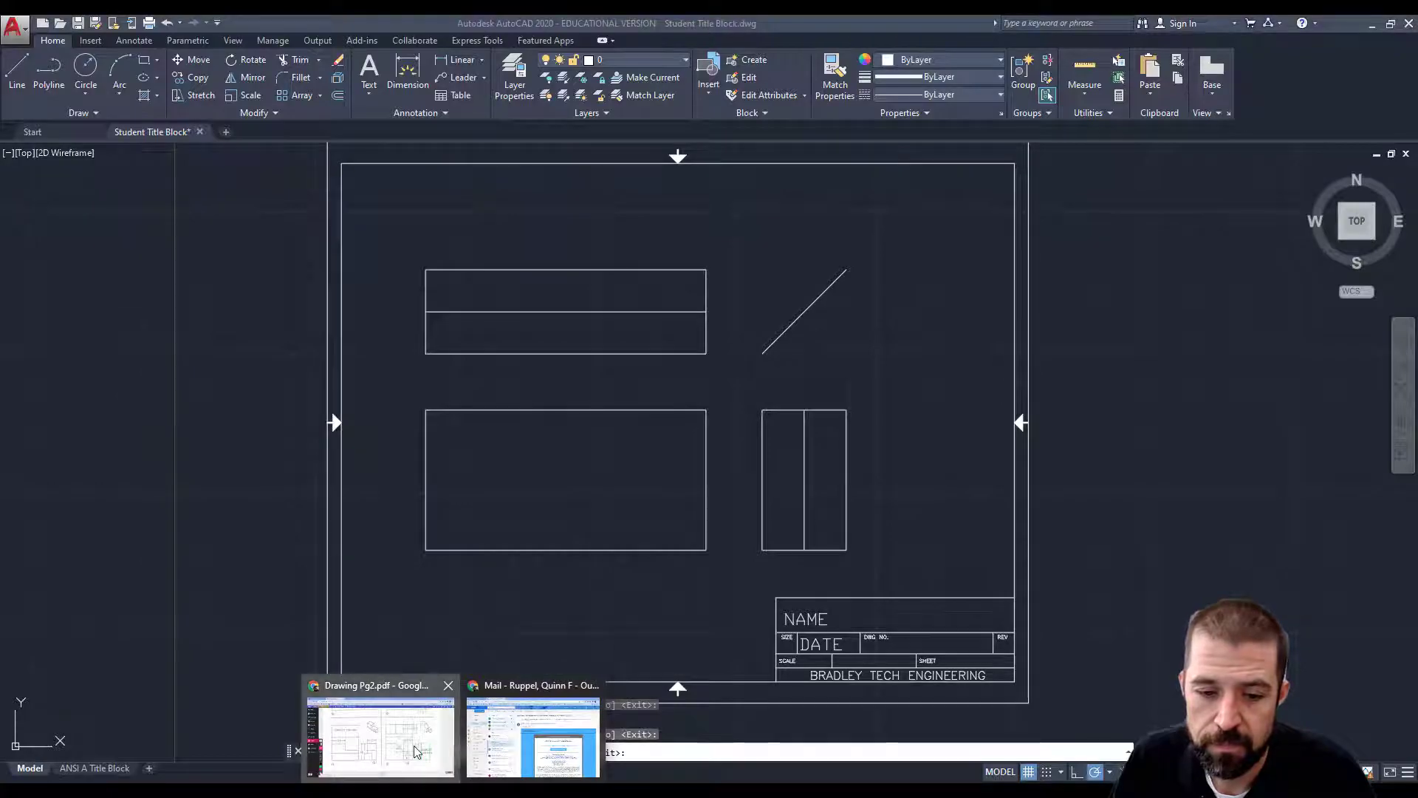
{"action": "left_click", "coordinate": [416, 752]}
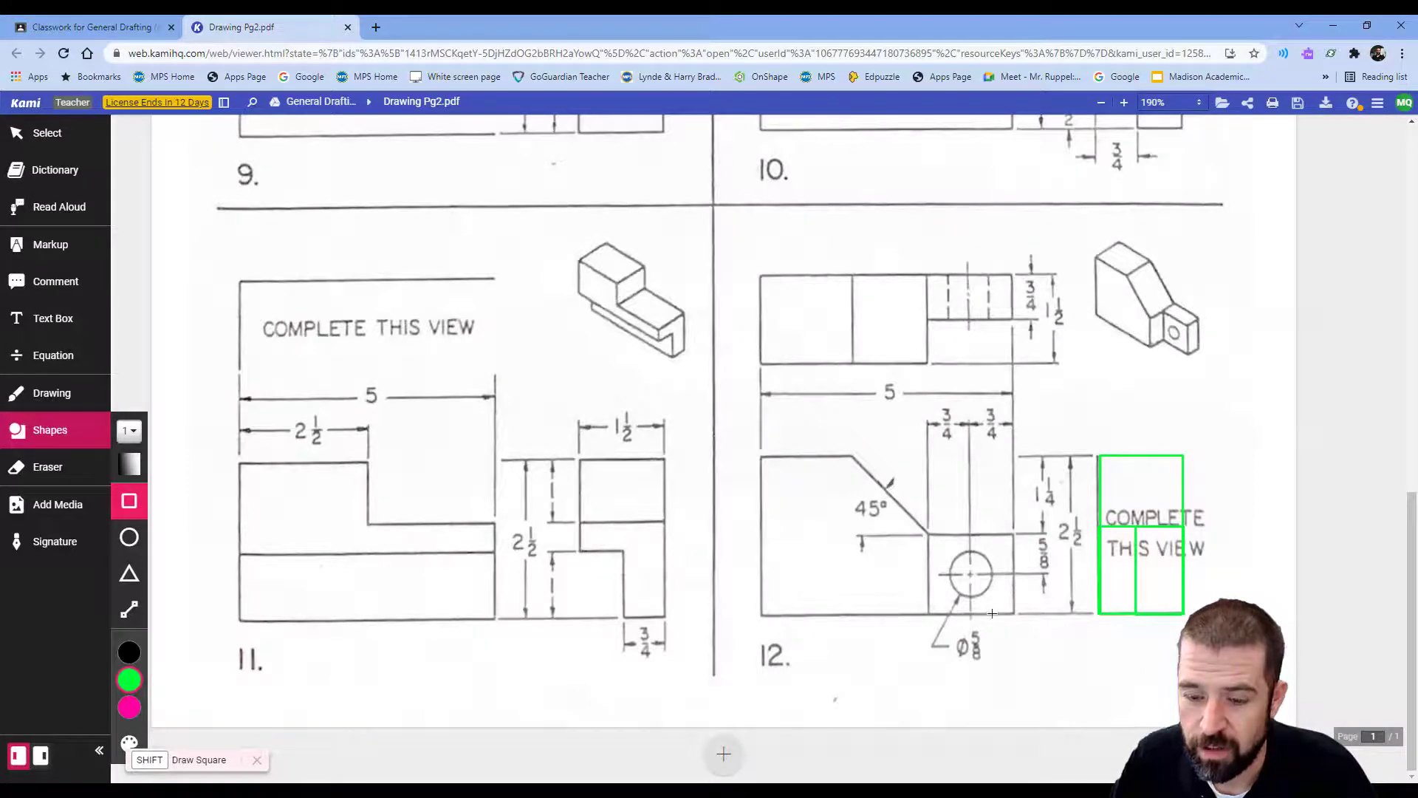
{"action": "left_click", "coordinate": [532, 739]}
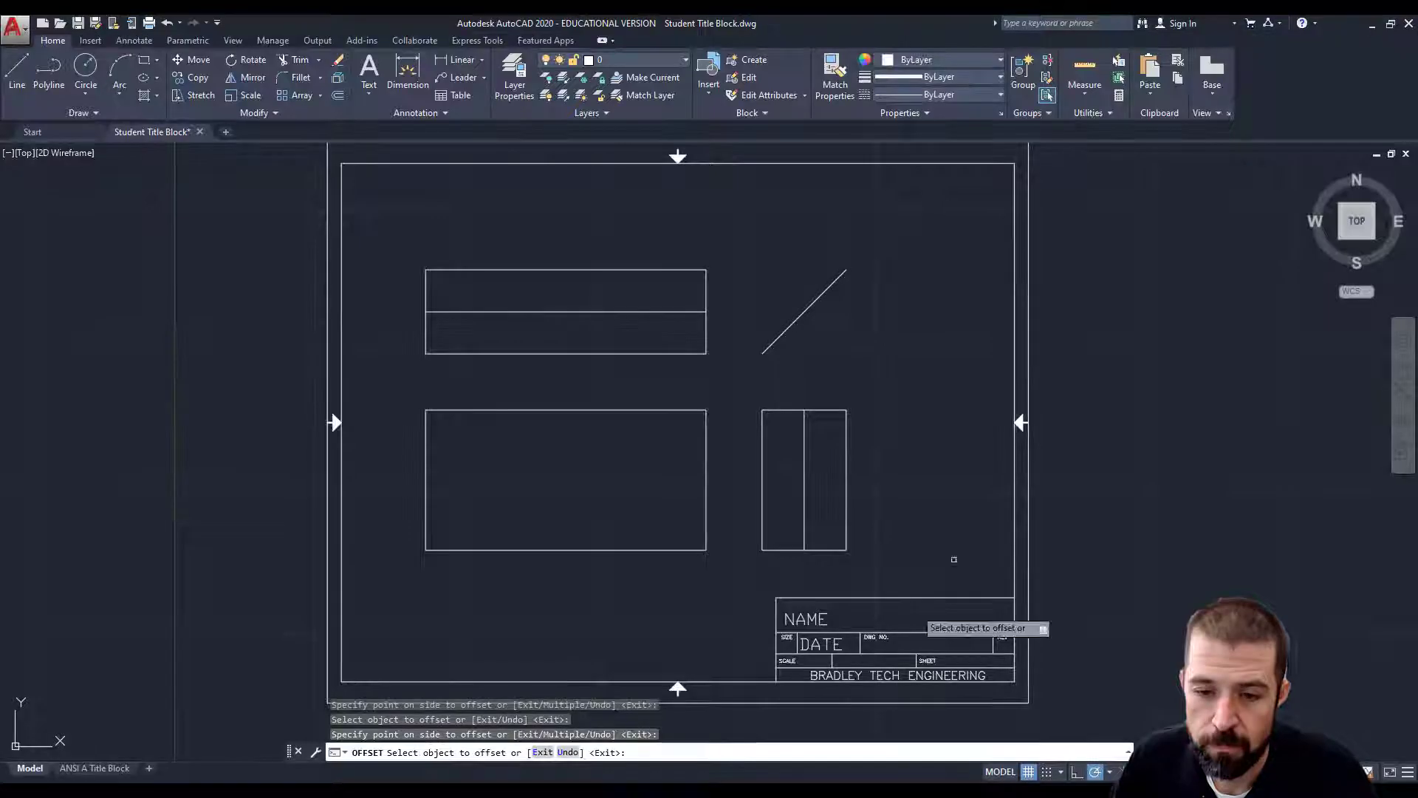
{"action": "left_click", "coordinate": [339, 96]}
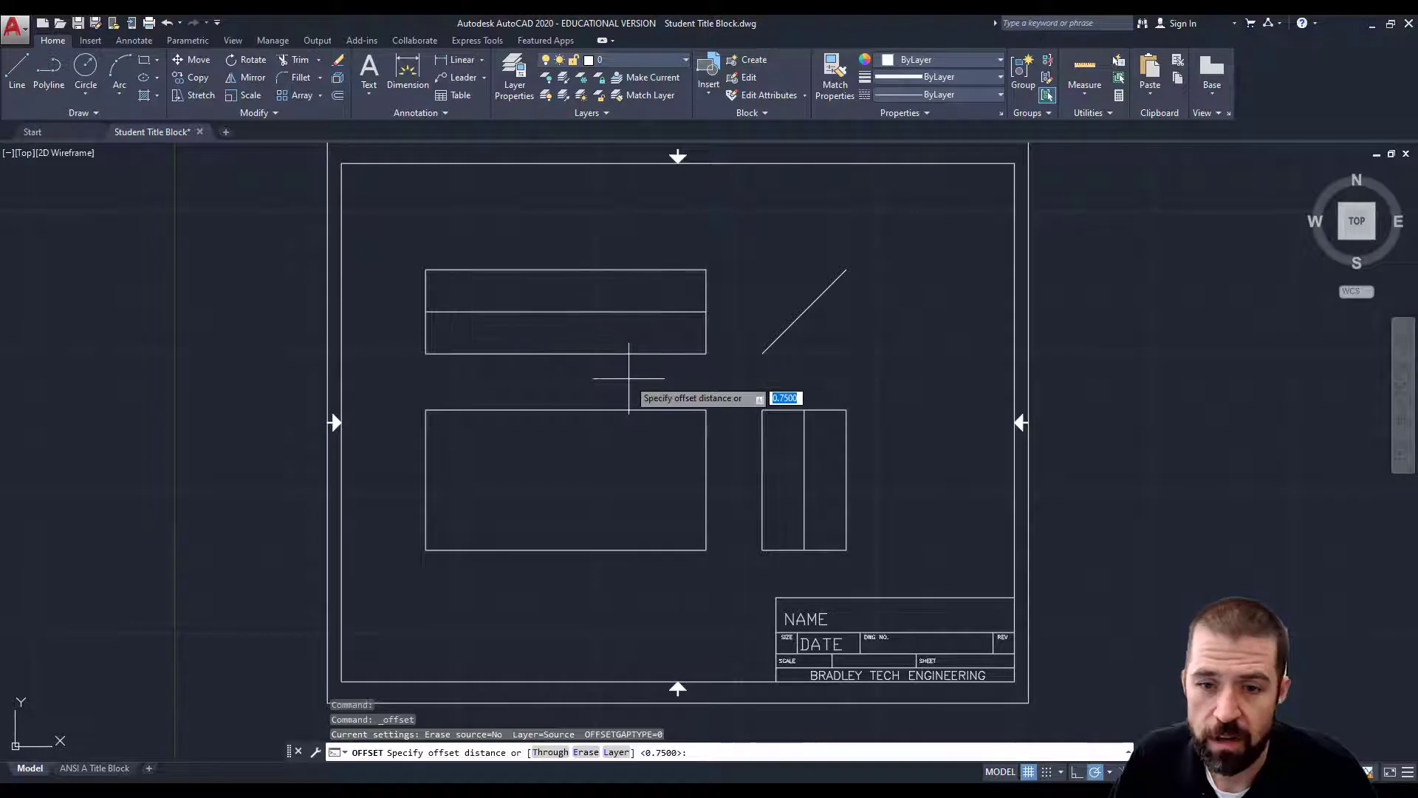
{"action": "key", "text": "Return"}
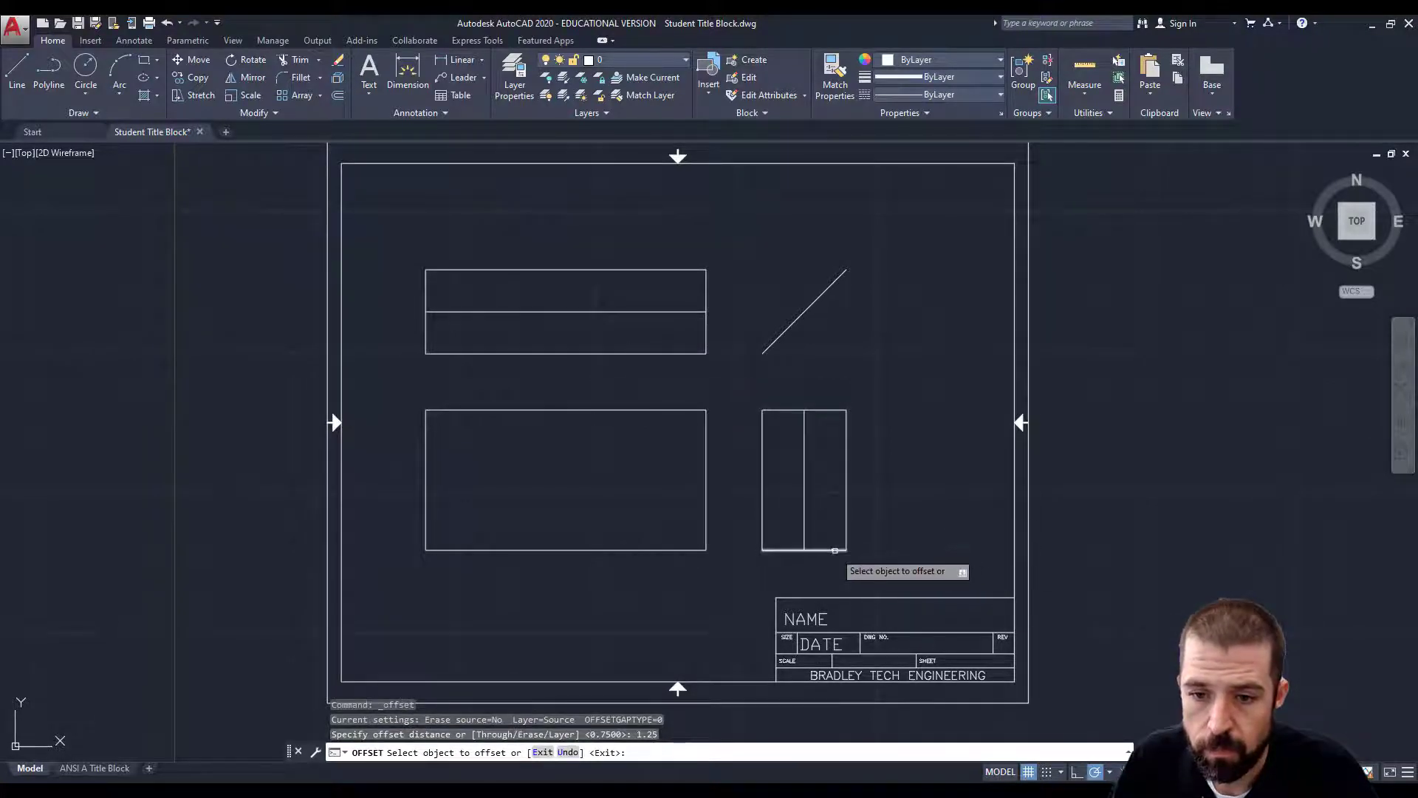
{"action": "left_click", "coordinate": [835, 550]}
{"action": "left_click", "coordinate": [826, 487]}
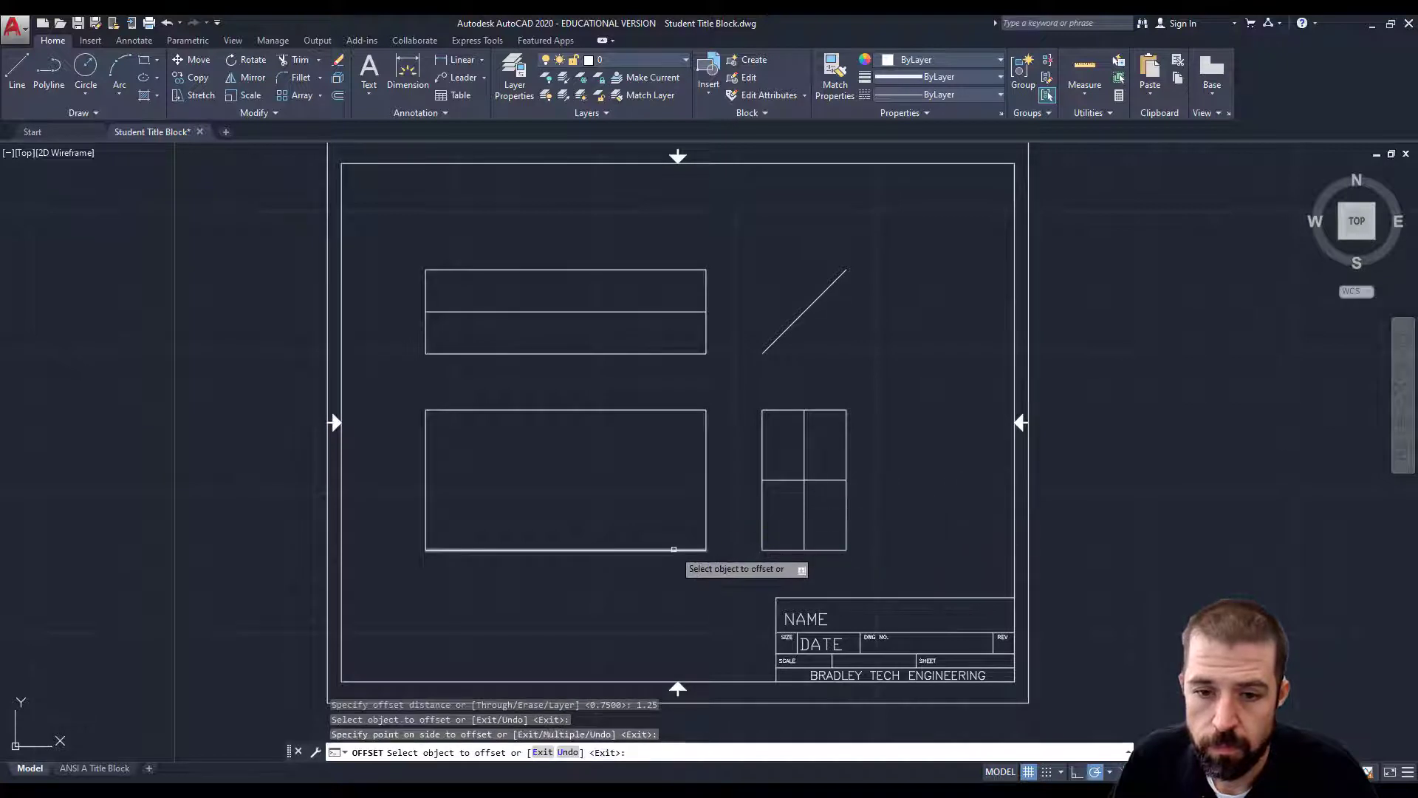
{"action": "left_click", "coordinate": [677, 551]}
{"action": "left_click", "coordinate": [668, 489]}
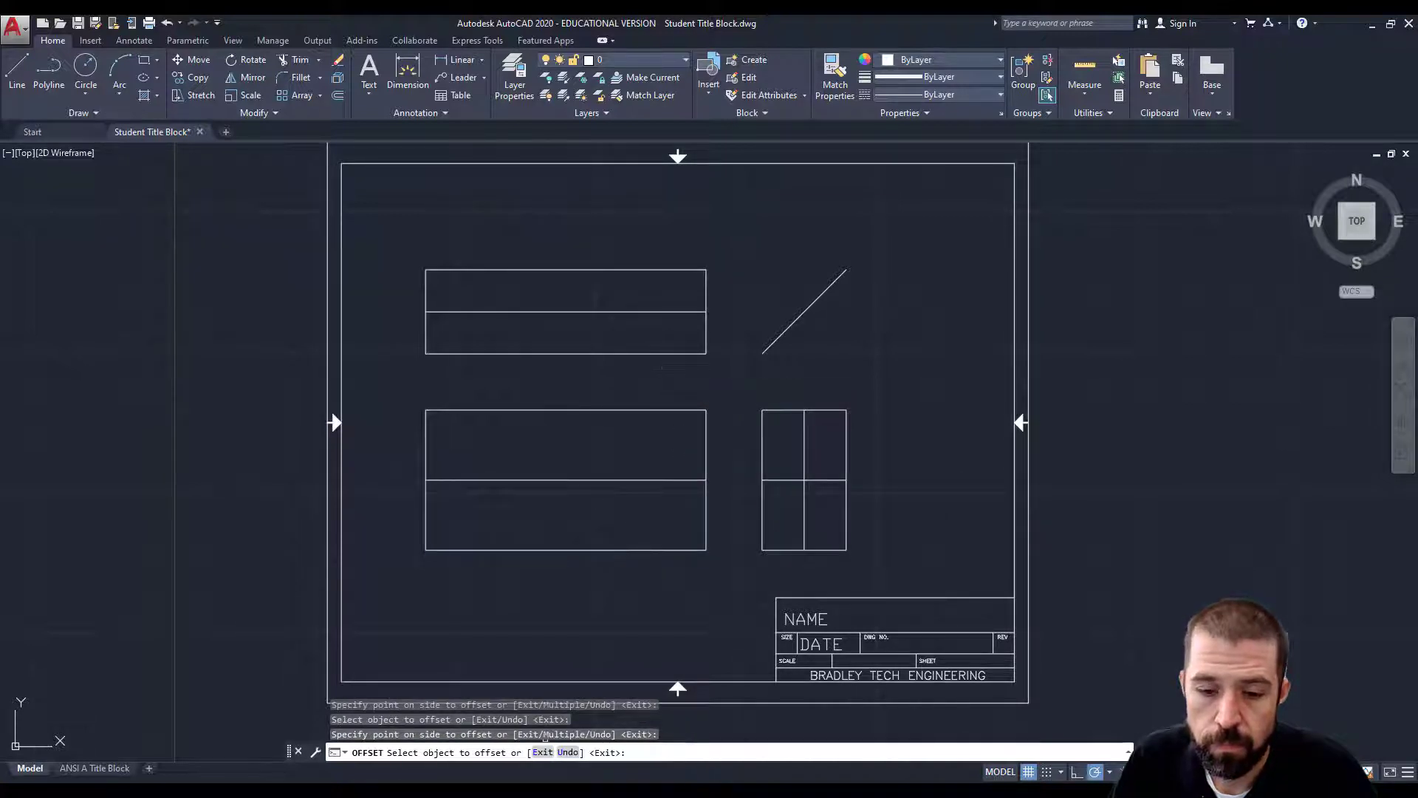
Consult the worksheet again, and offset the right edges of the top and front views inward by 1.5
{"action": "left_click", "coordinate": [458, 792]}
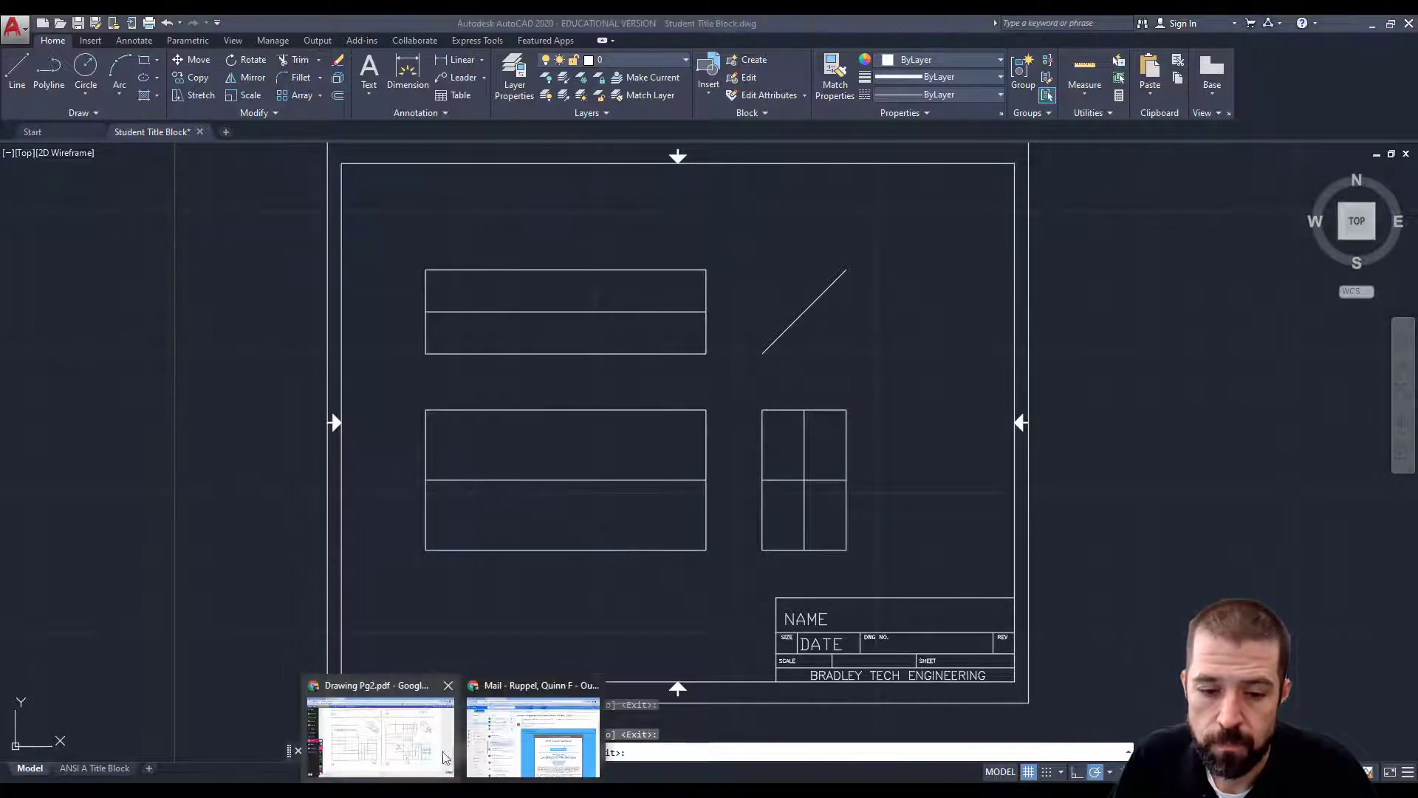
{"action": "left_click", "coordinate": [380, 735]}
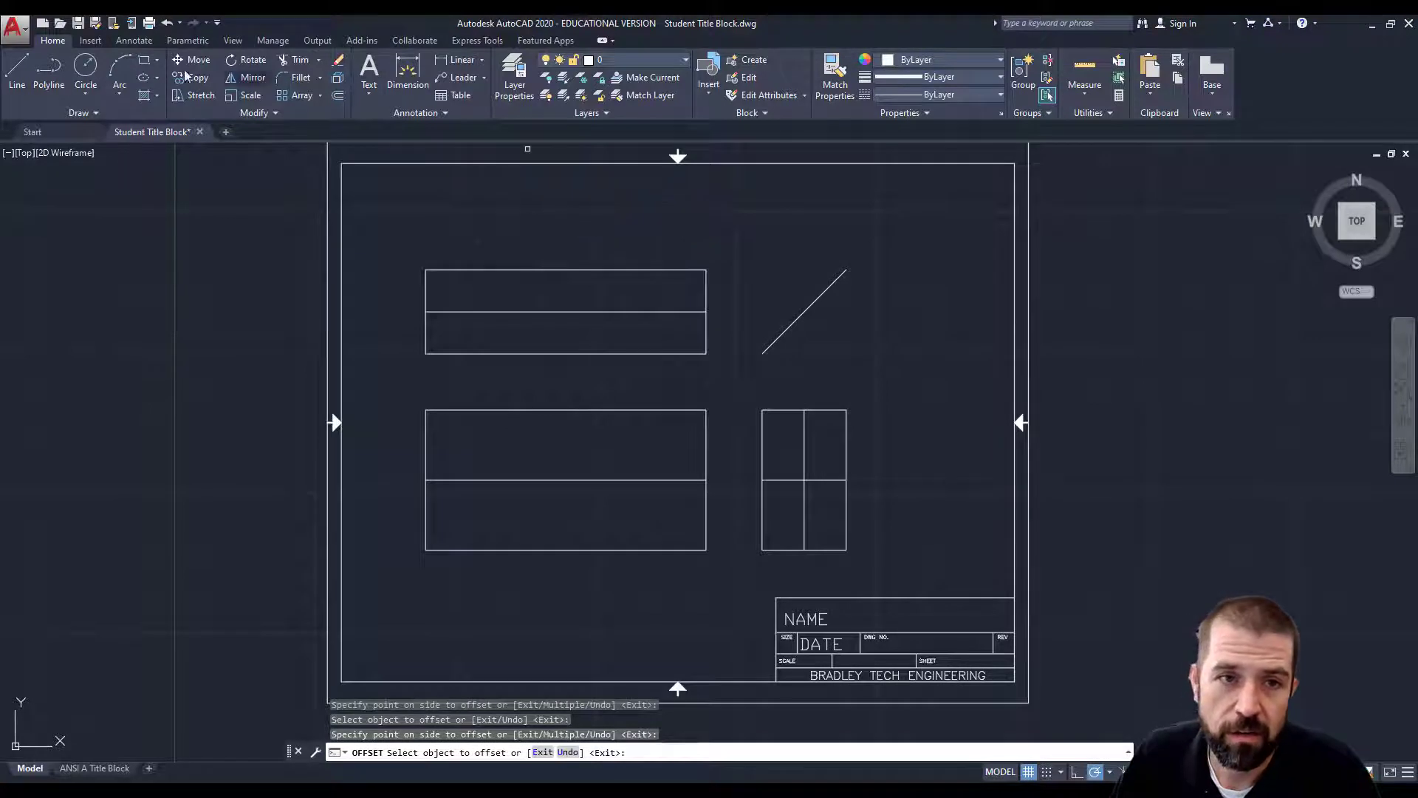
{"action": "left_click", "coordinate": [338, 95]}
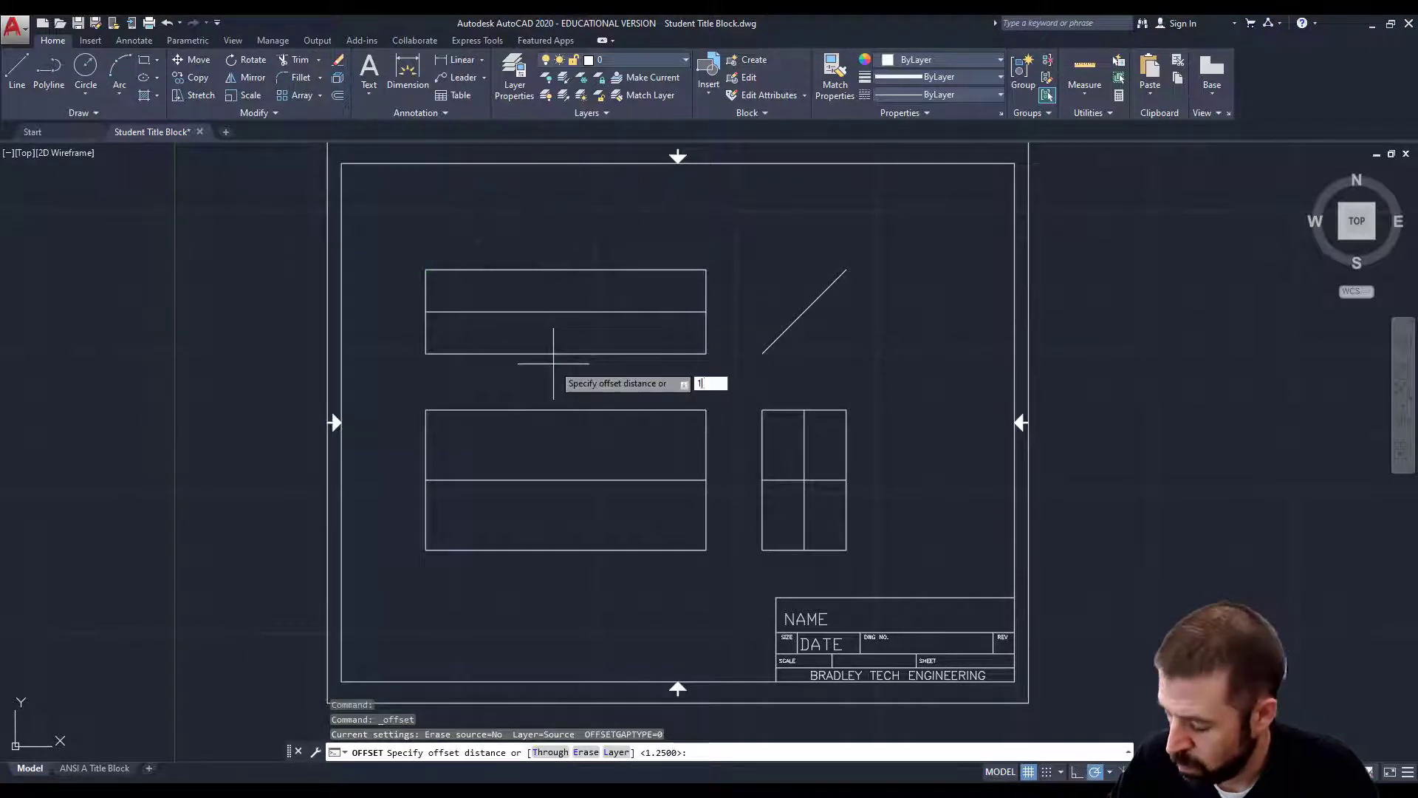
{"action": "key", "text": "Return"}
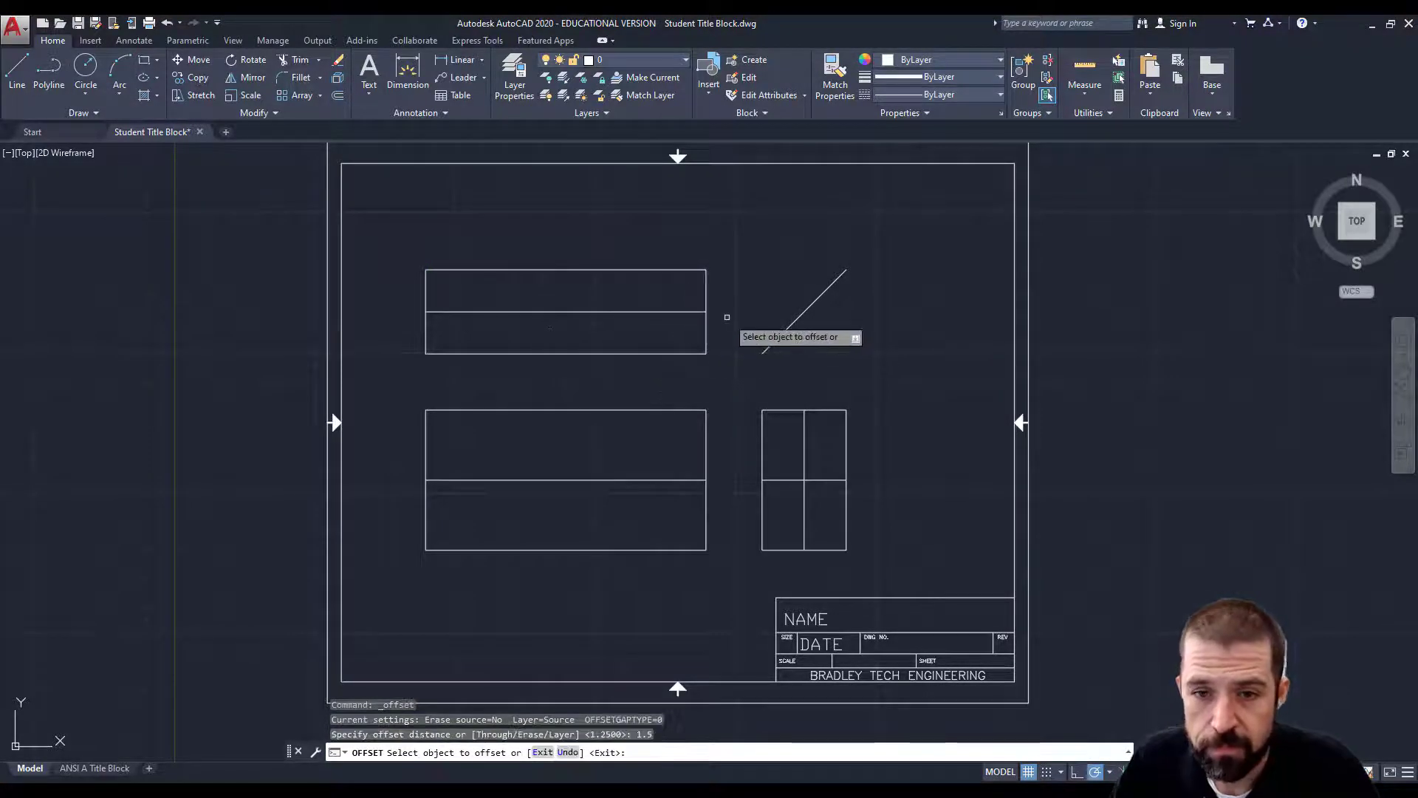
{"action": "left_click", "coordinate": [708, 332]}
{"action": "left_click", "coordinate": [574, 322]}
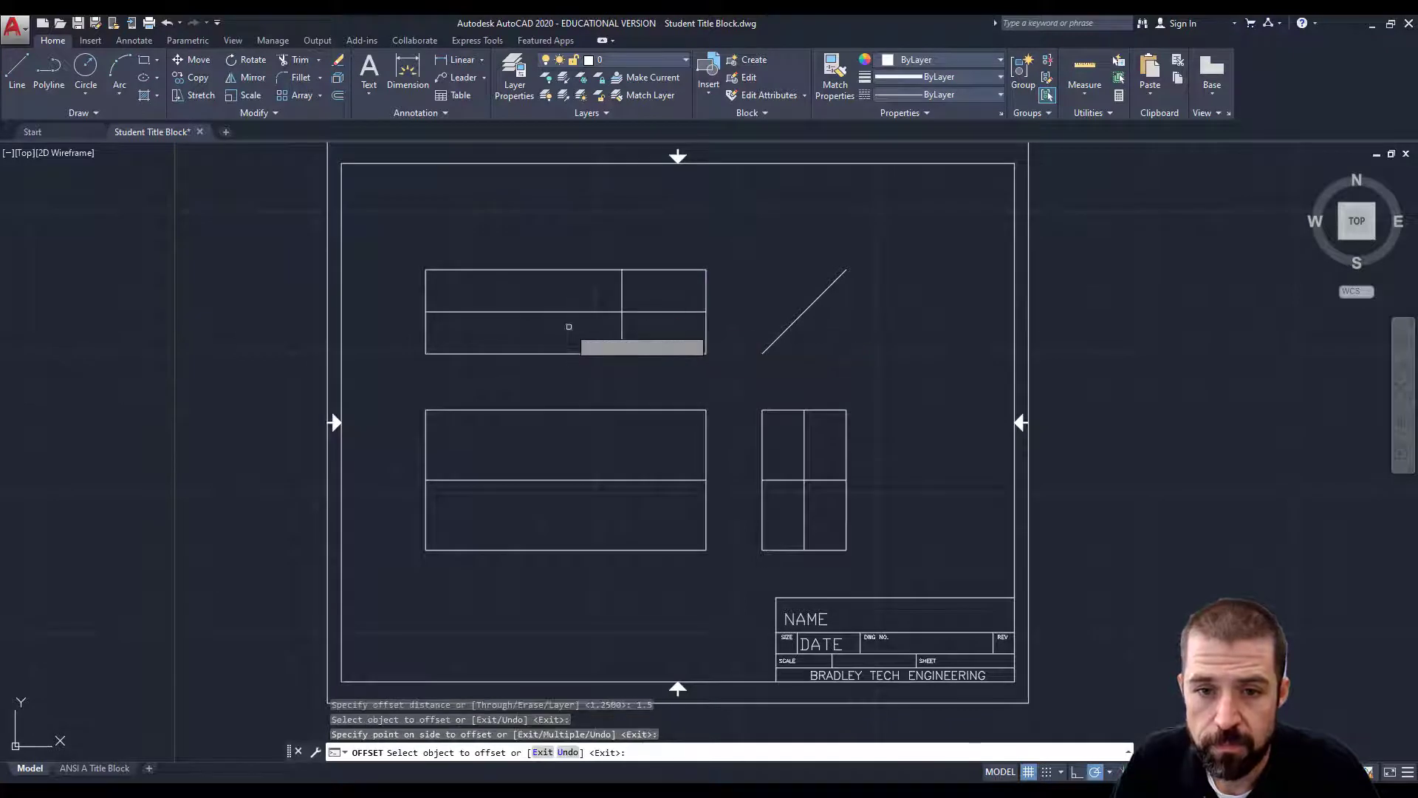
{"action": "left_click", "coordinate": [703, 514]}
{"action": "left_click", "coordinate": [584, 513]}
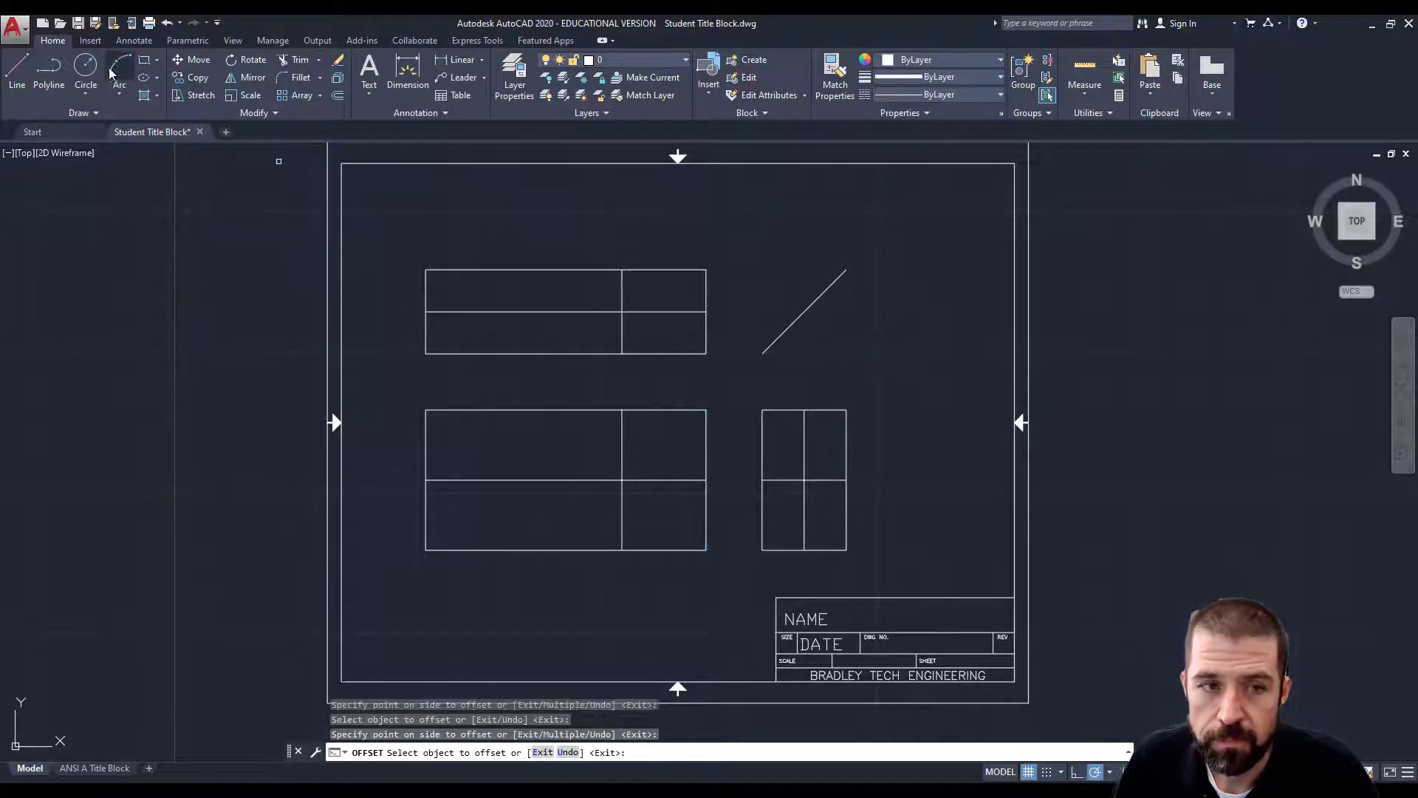
Start a line at the intersection of the front view's inner lines and set its length to 2
{"action": "left_click", "coordinate": [15, 70]}
{"action": "left_click", "coordinate": [622, 481]}
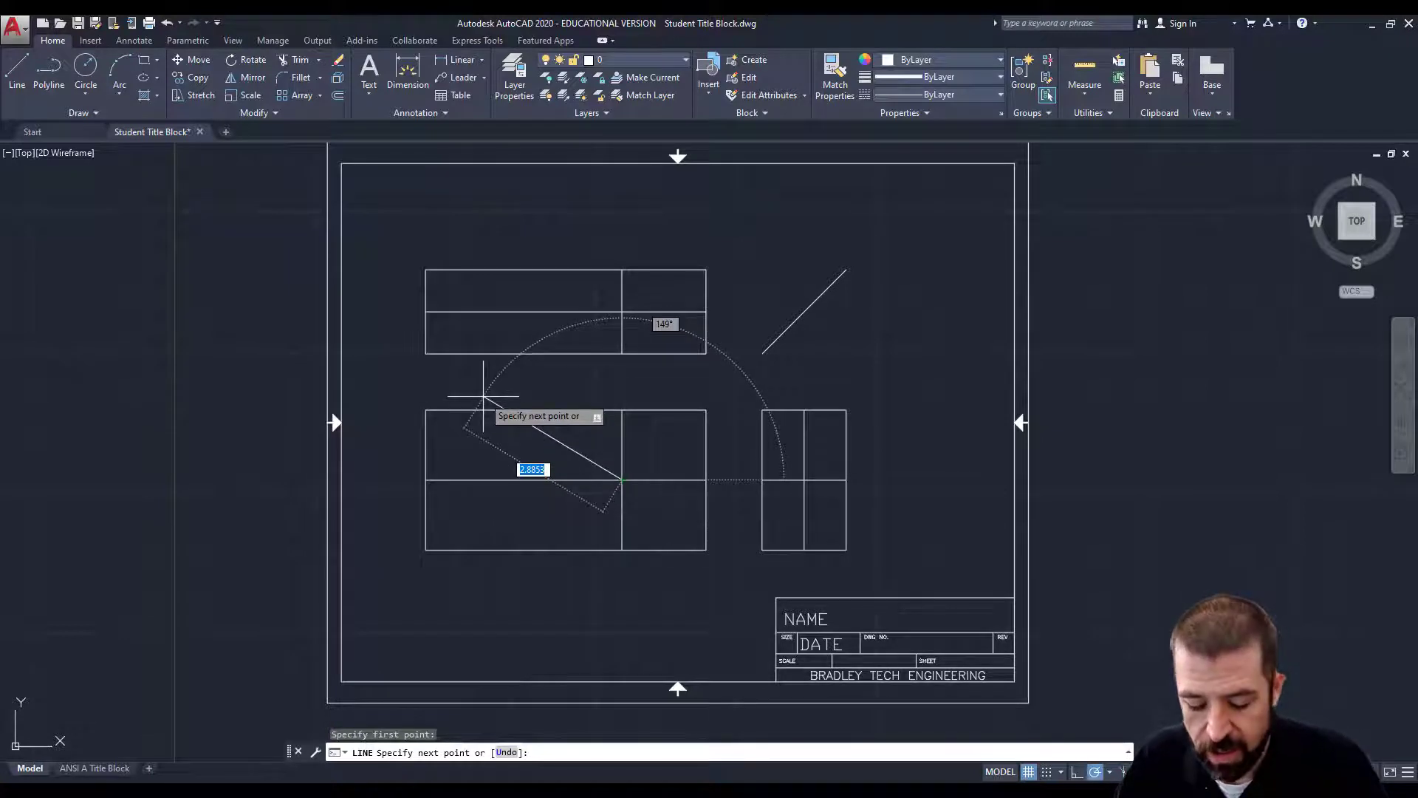
{"action": "type", "text": "@2"}
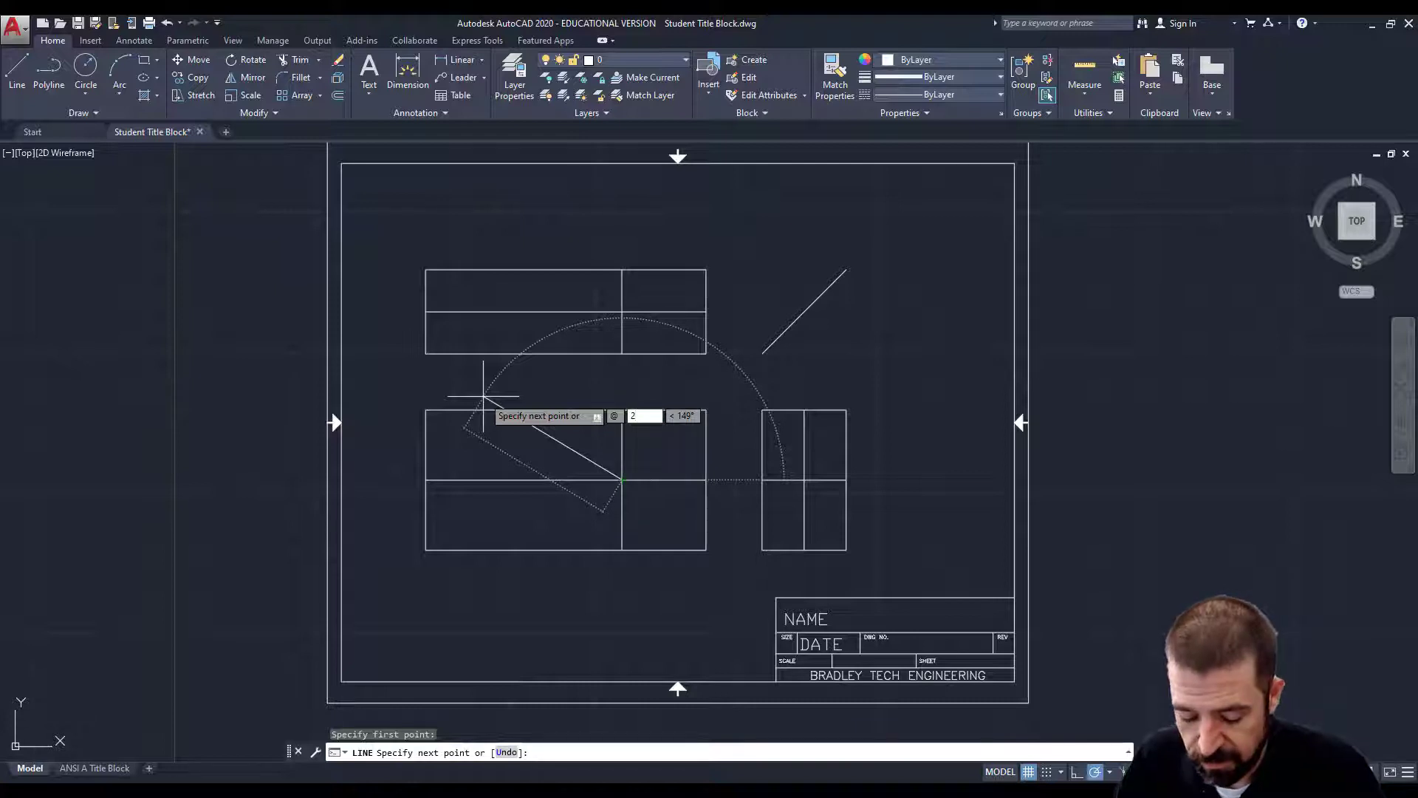
{"action": "key", "text": "Tab"}
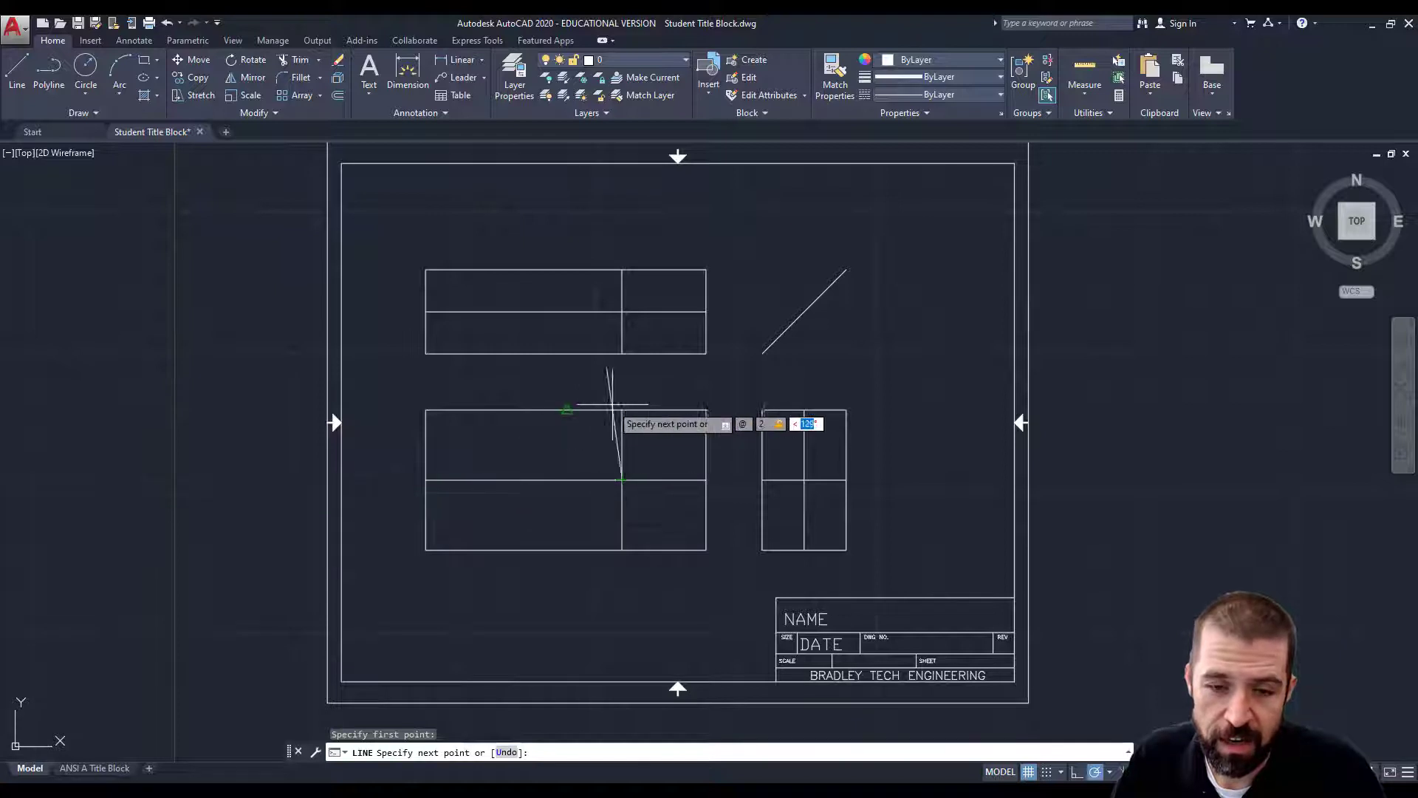
{"action": "type", "text": "2"}
{"action": "key", "text": "Tab"}
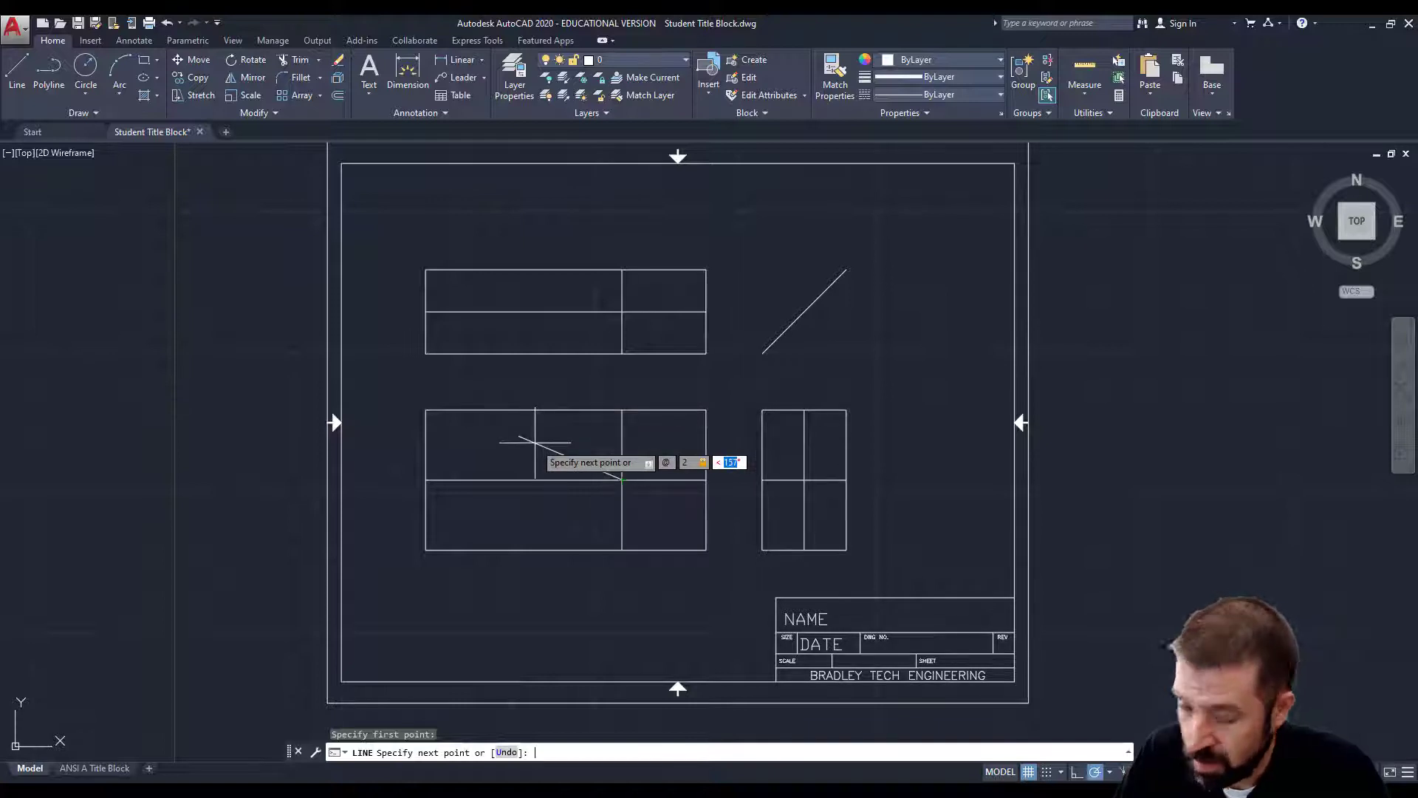
Add 90 and 45 in the Calculator and finish the front view's sloped line at an angle of 135 degrees
{"action": "key", "text": "XF86Calculator"}
{"action": "left_click", "coordinate": [496, 353]}
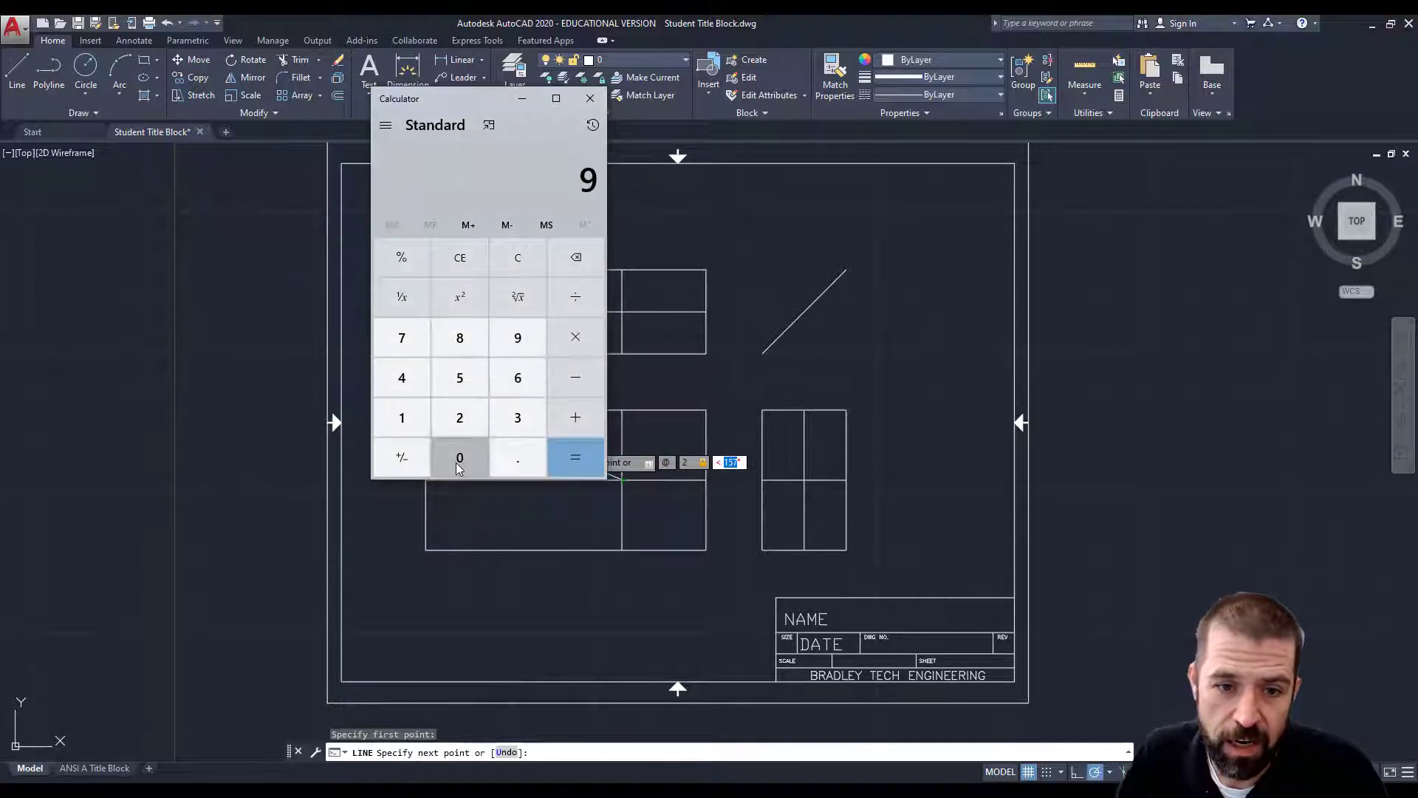
{"action": "left_click", "coordinate": [457, 464]}
{"action": "left_click", "coordinate": [566, 421]}
{"action": "left_click", "coordinate": [411, 384]}
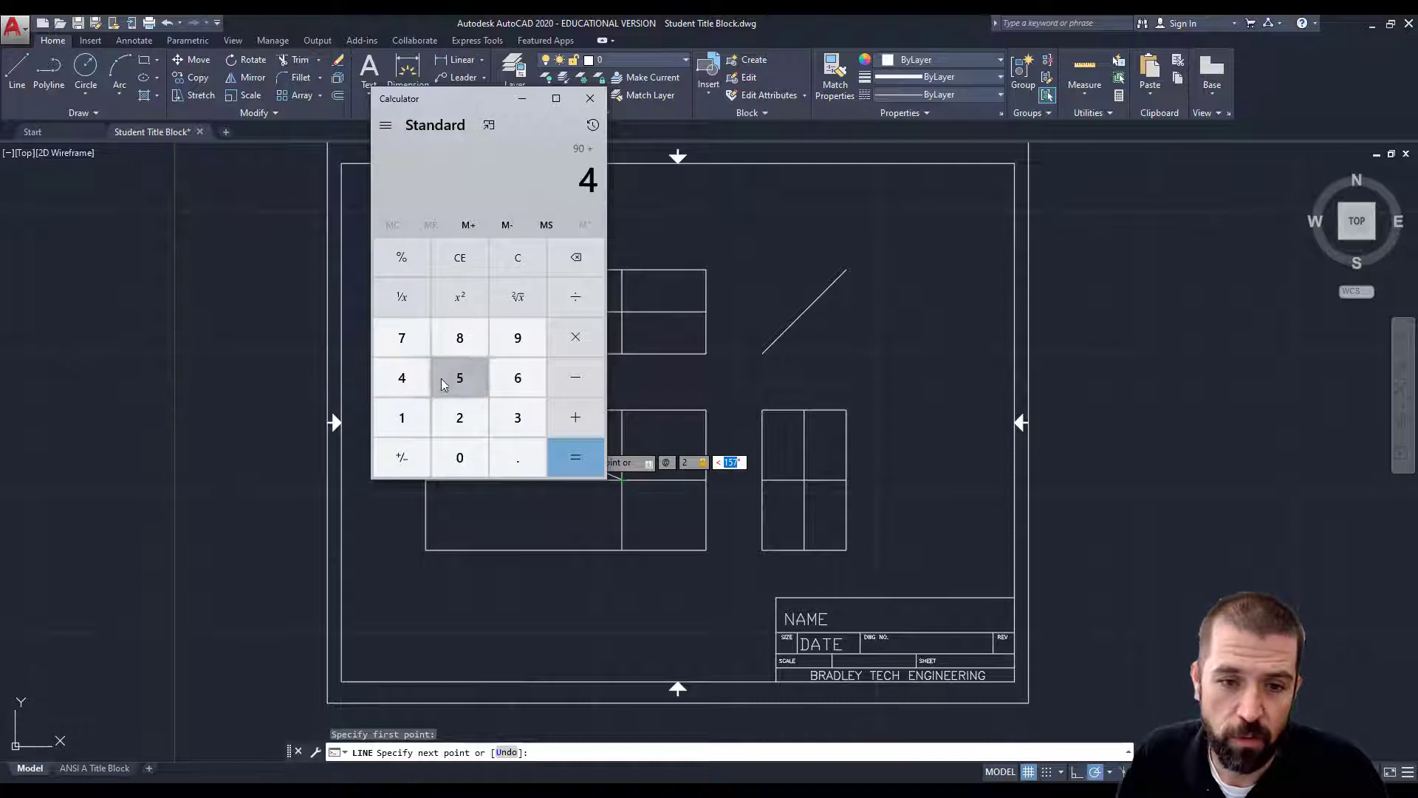
{"action": "left_click", "coordinate": [450, 384]}
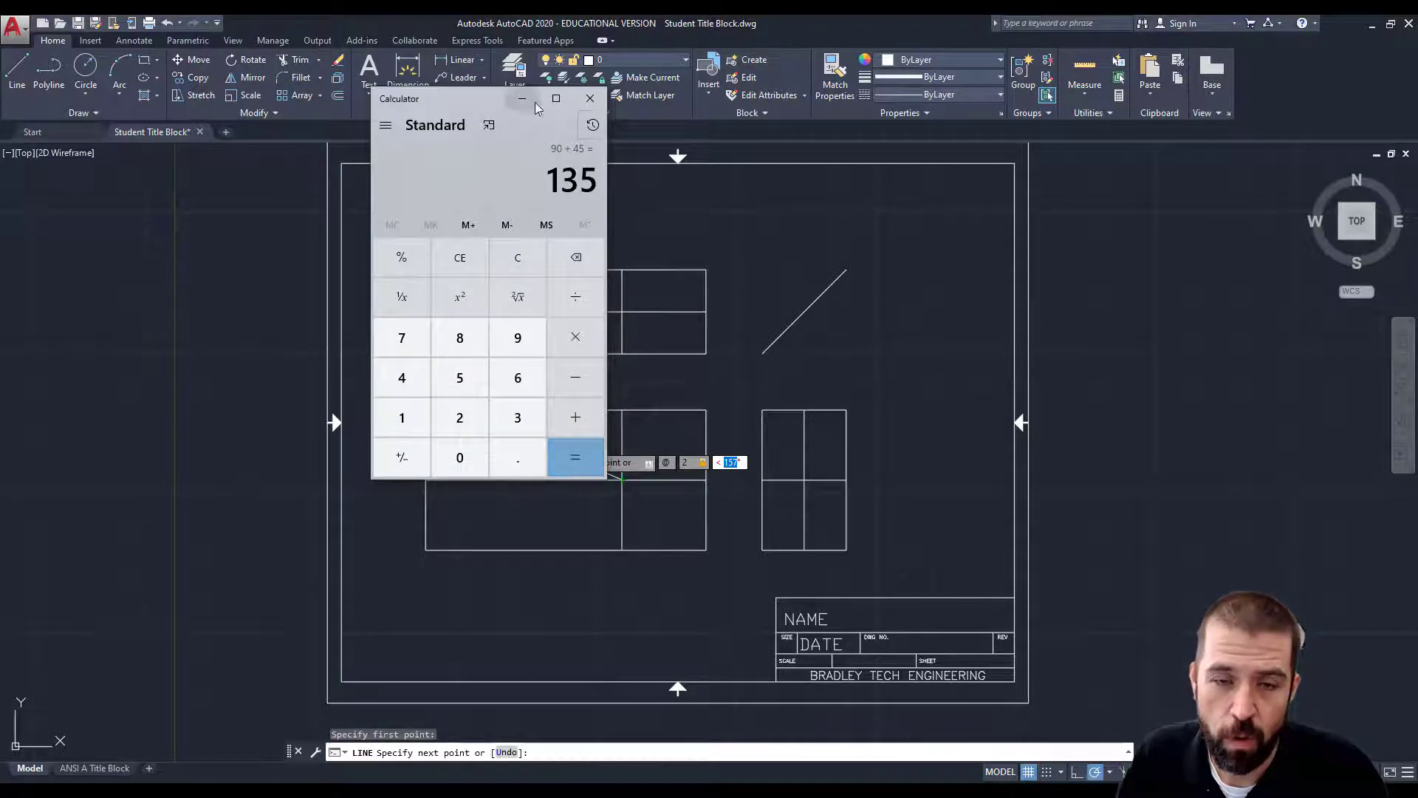
{"action": "left_click", "coordinate": [535, 102]}
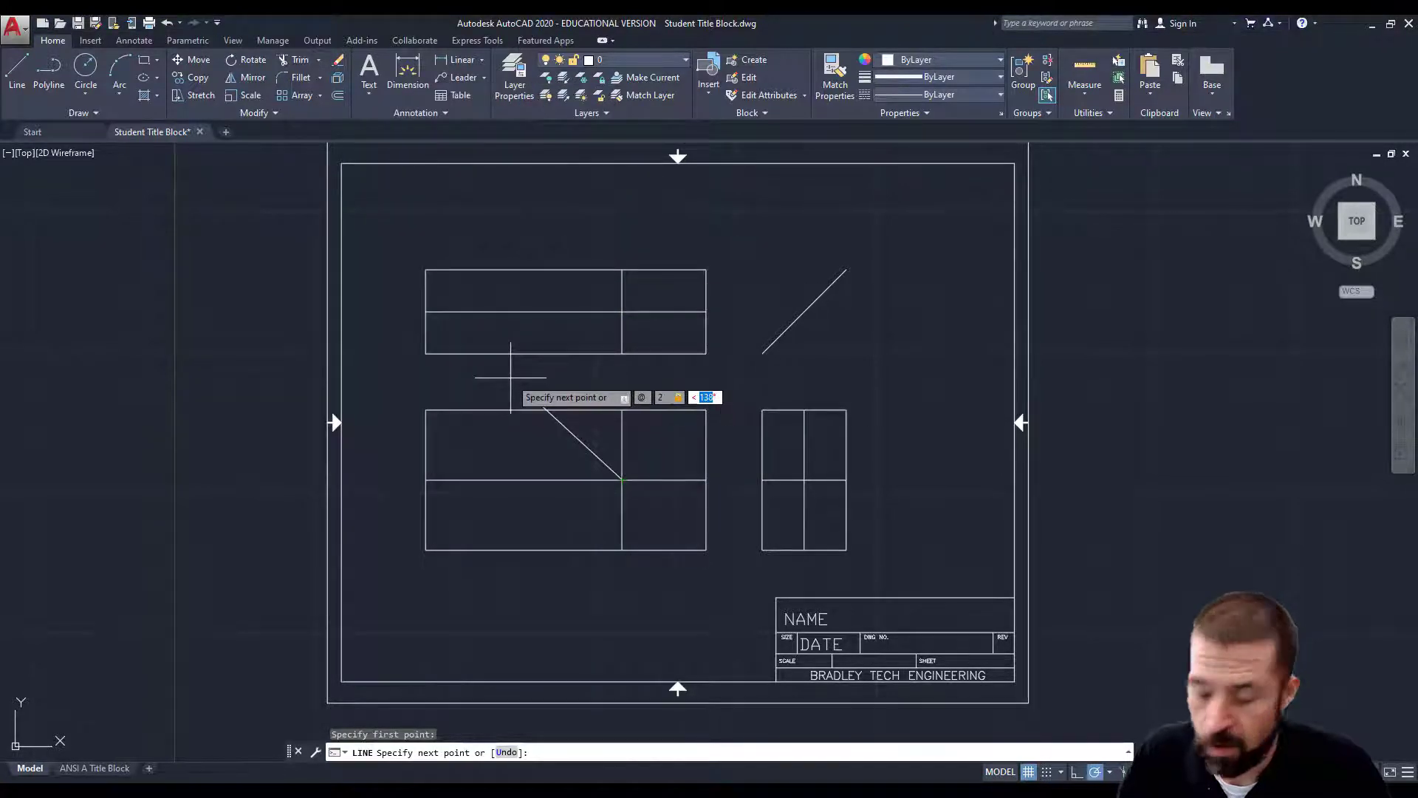
{"action": "key", "text": "Return"}
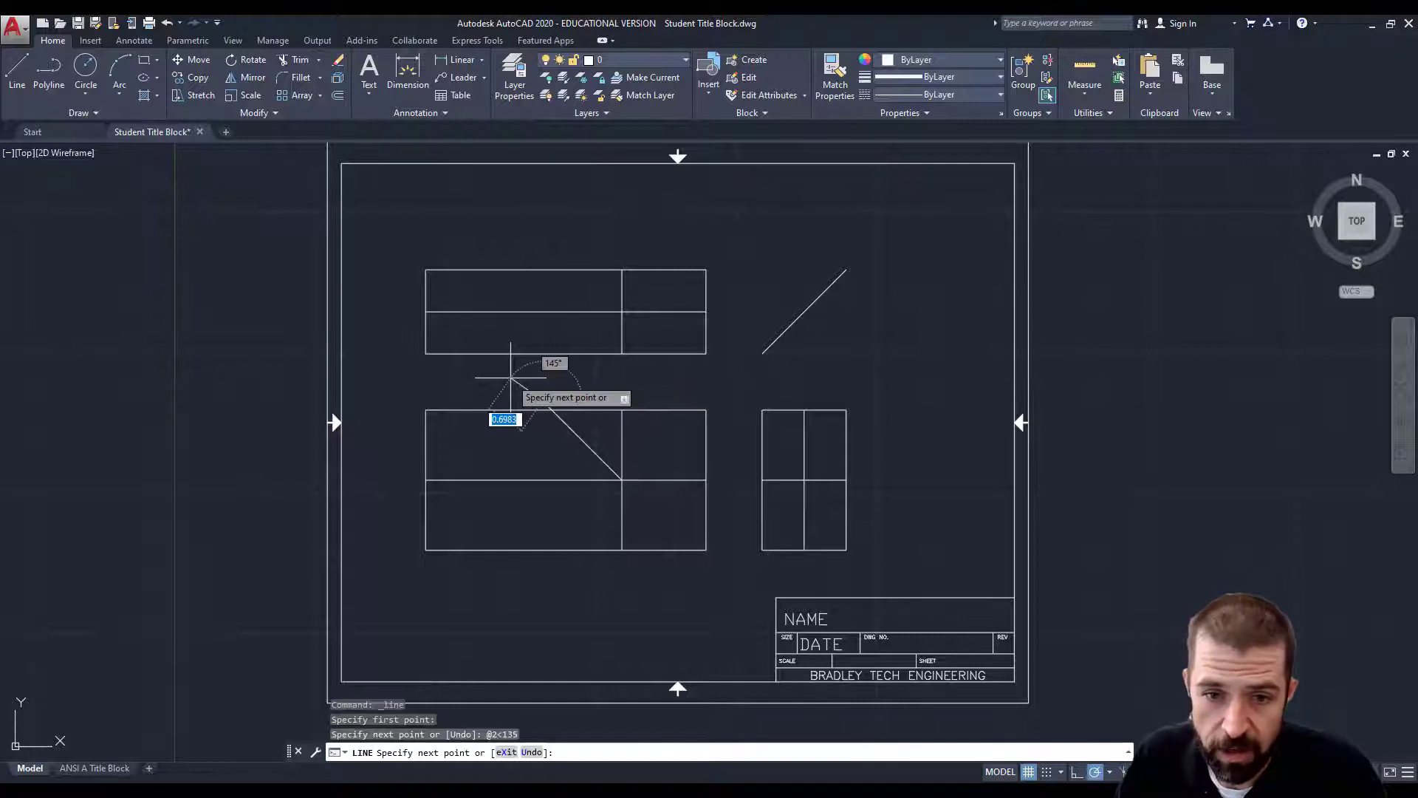
{"action": "key", "text": "Escape"}
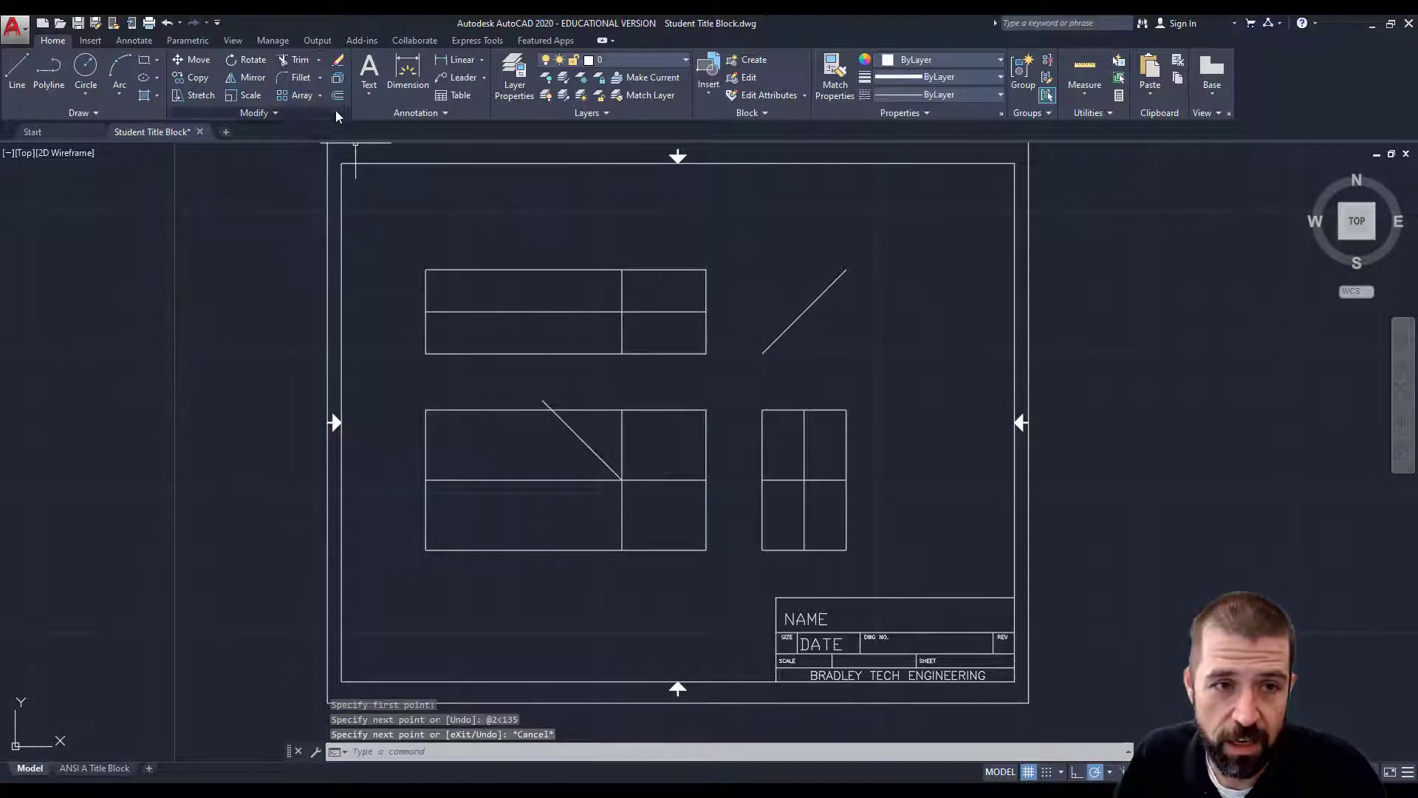
Trim the front view to its sloped and stepped outline, using its own lines as cutting edges, and delete the leftover top segment
{"action": "left_click", "coordinate": [300, 59]}
{"action": "left_click", "coordinate": [399, 382]}
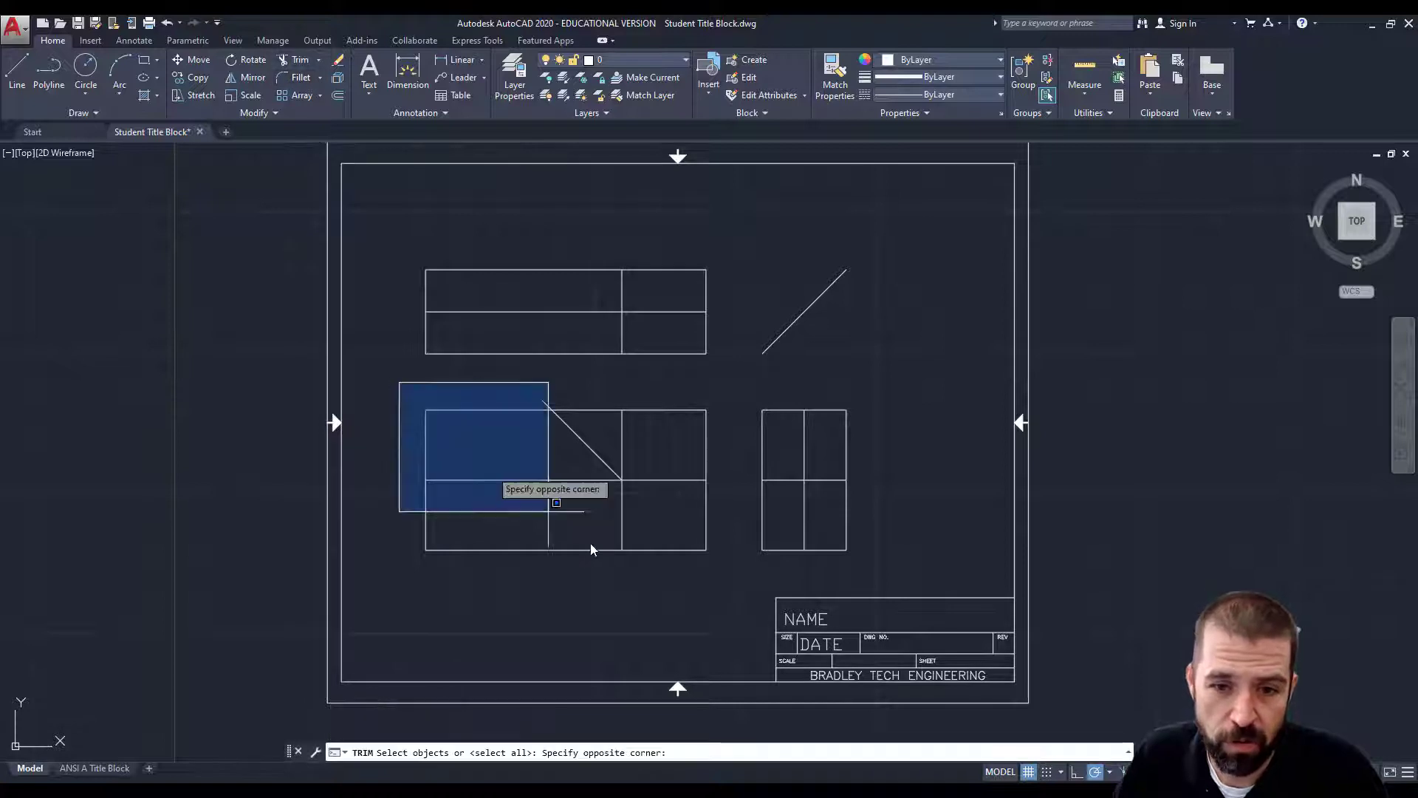
{"action": "left_click", "coordinate": [750, 587]}
{"action": "key", "text": "Return"}
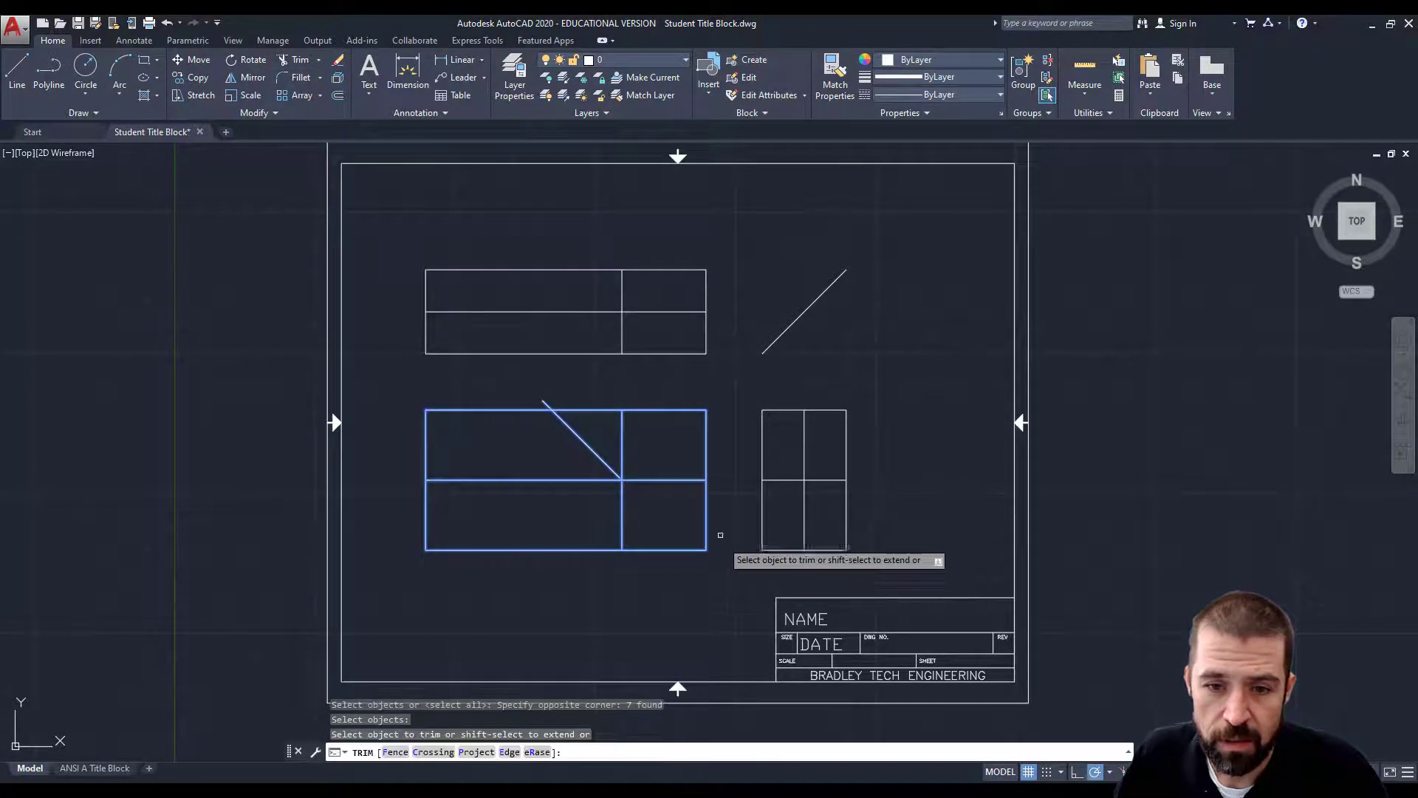
{"action": "left_click", "coordinate": [544, 405]}
{"action": "left_click", "coordinate": [595, 410]}
{"action": "left_click", "coordinate": [622, 436]}
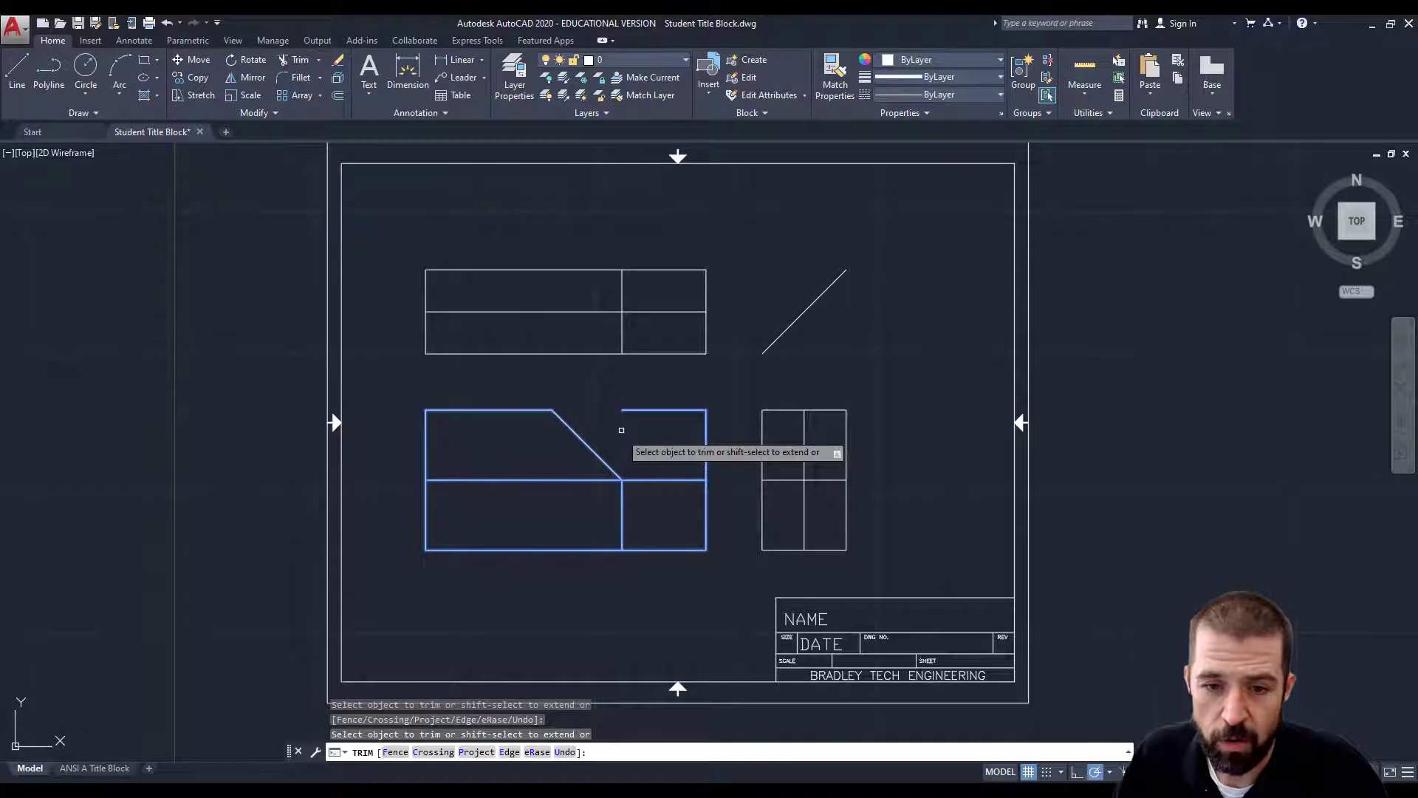
{"action": "left_click", "coordinate": [703, 448]}
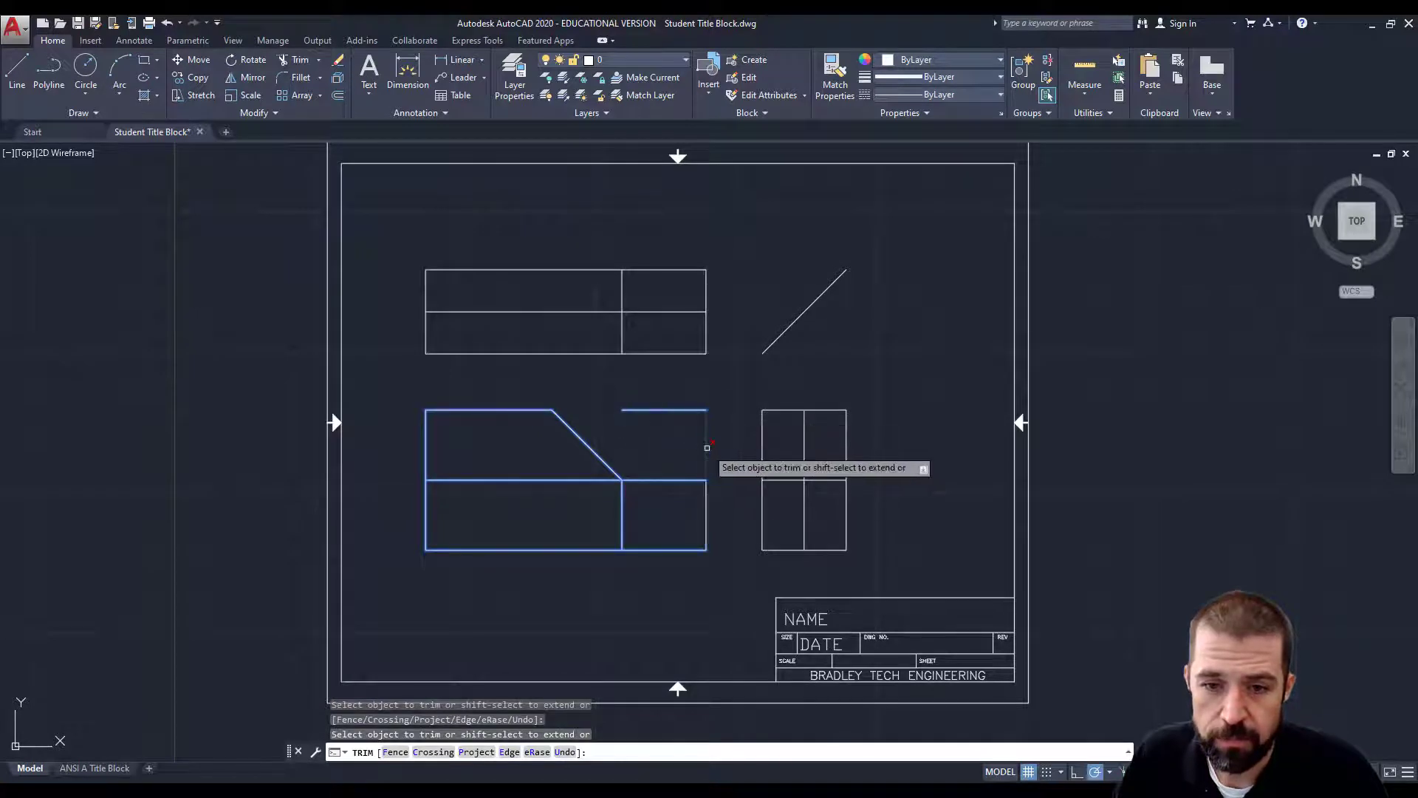
{"action": "left_click", "coordinate": [587, 481]}
{"action": "key", "text": "Escape"}
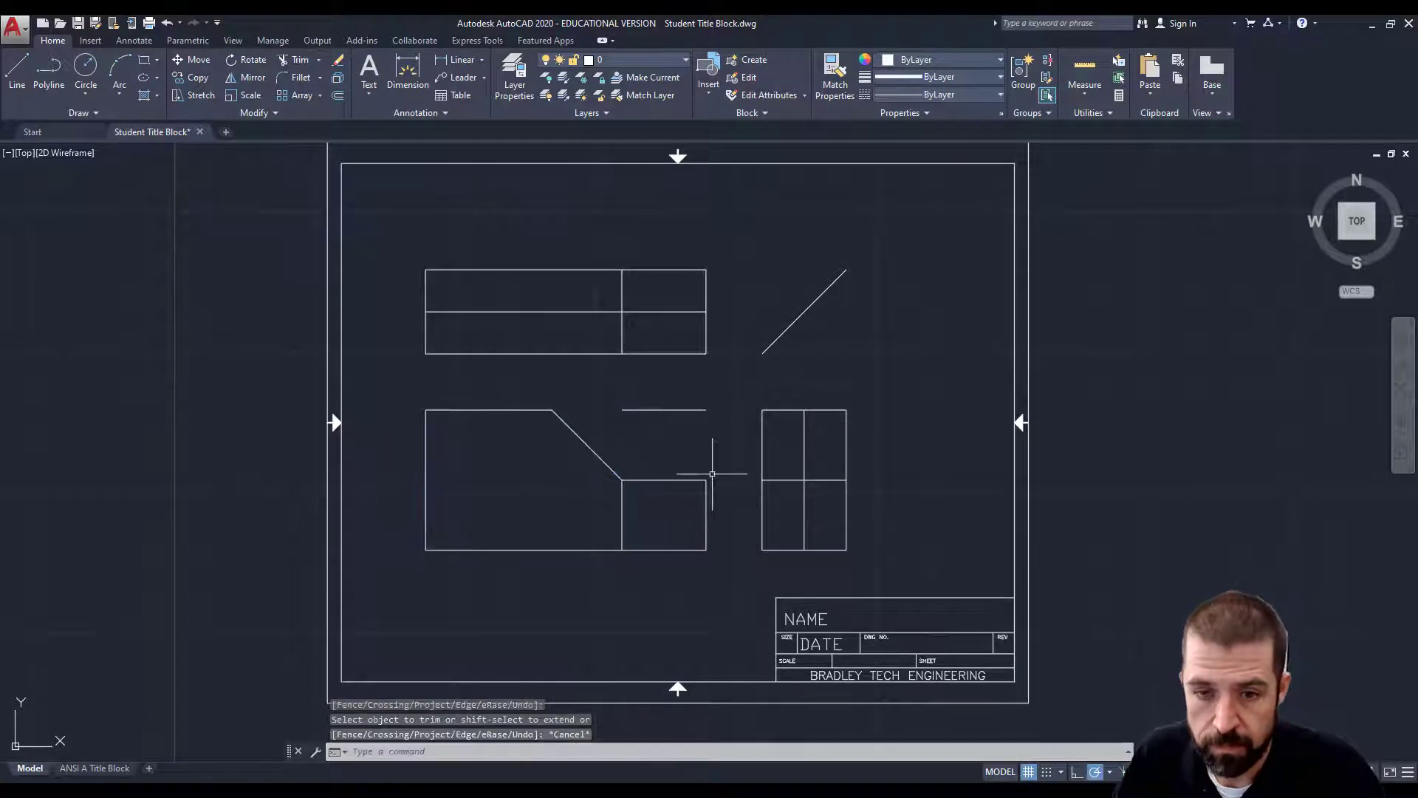
{"action": "left_click", "coordinate": [679, 411]}
{"action": "key", "text": "Delete"}
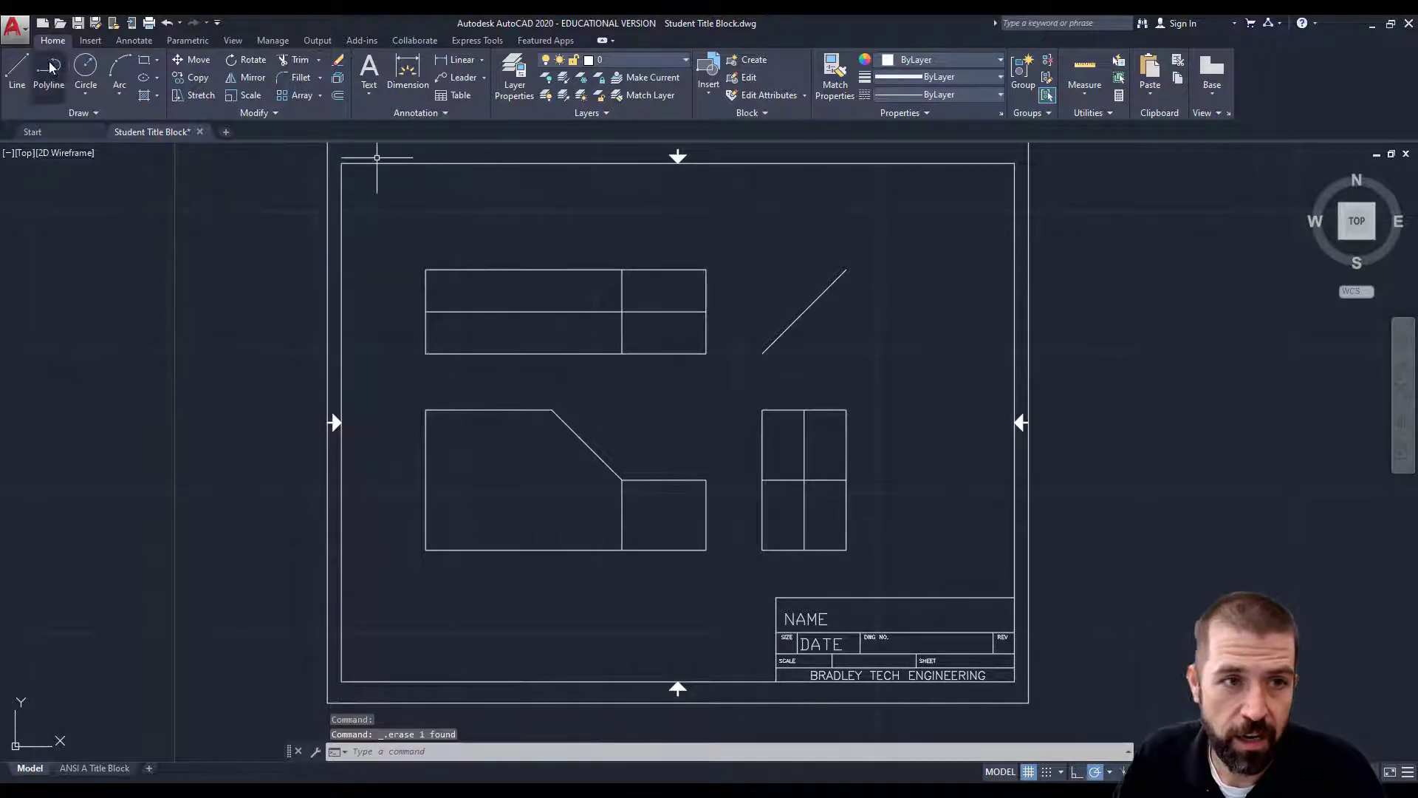
Draw a vertical line across the full depth of the top view, aligned with the upper end of the front view's slope
{"action": "left_click", "coordinate": [16, 72]}
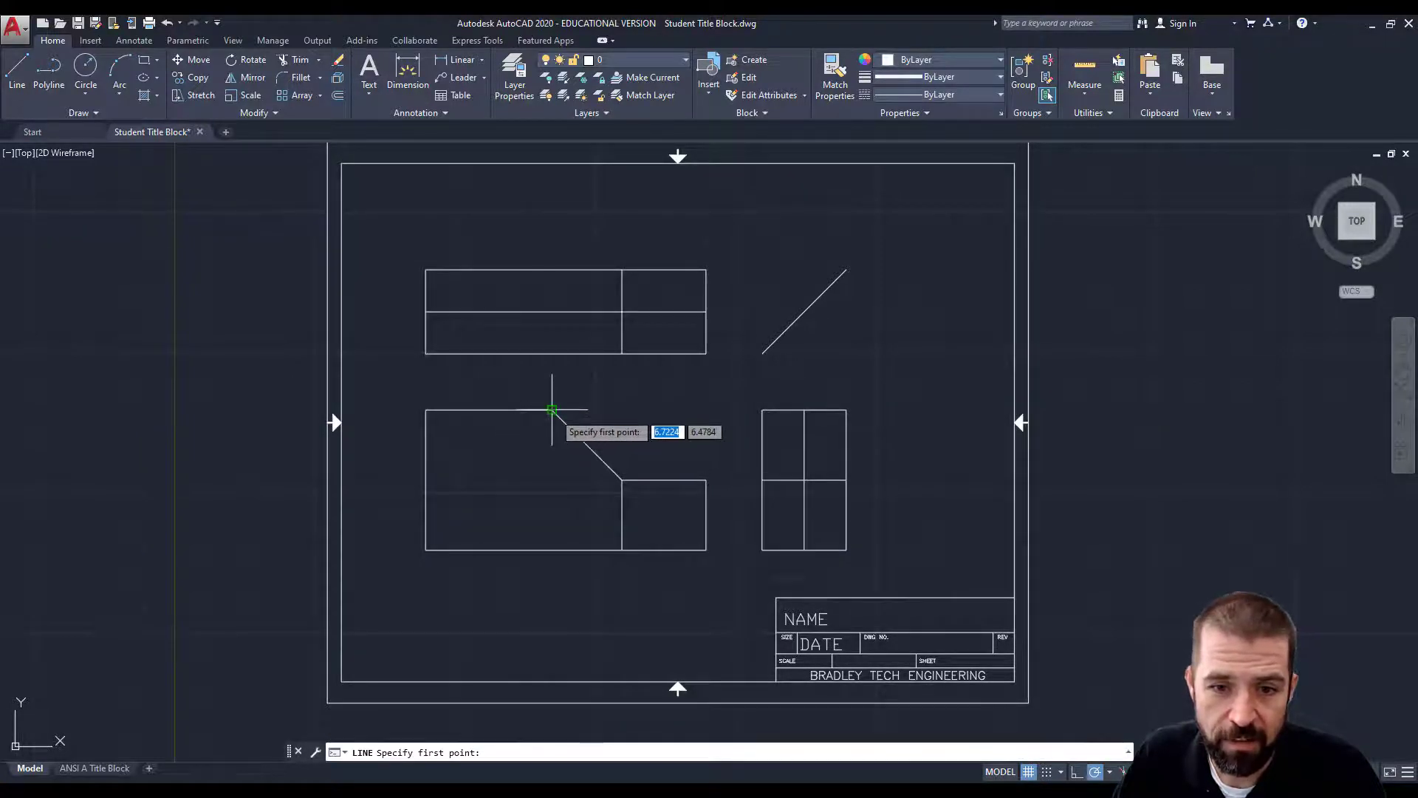
{"action": "left_click", "coordinate": [552, 354]}
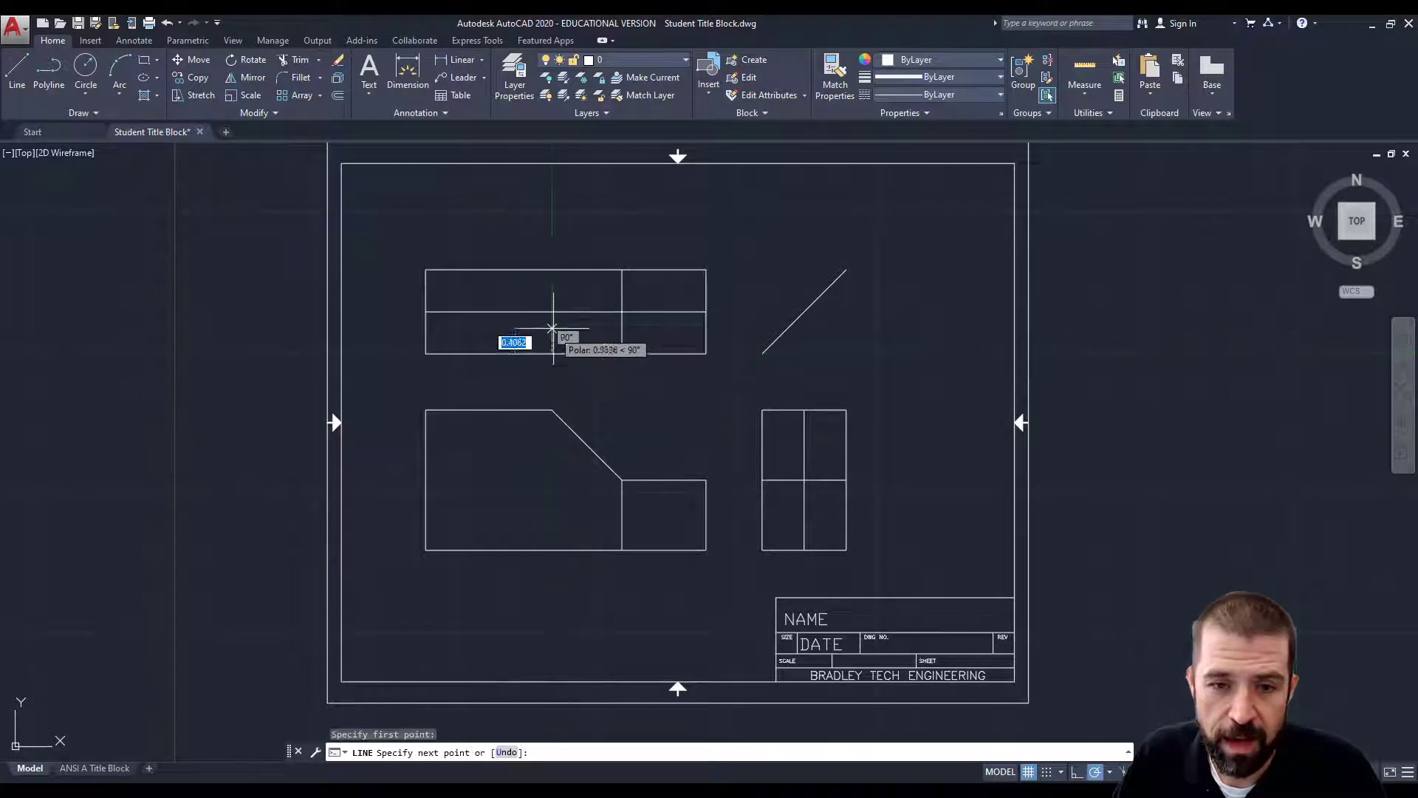
{"action": "left_click", "coordinate": [551, 270]}
{"action": "key", "text": "Escape"}
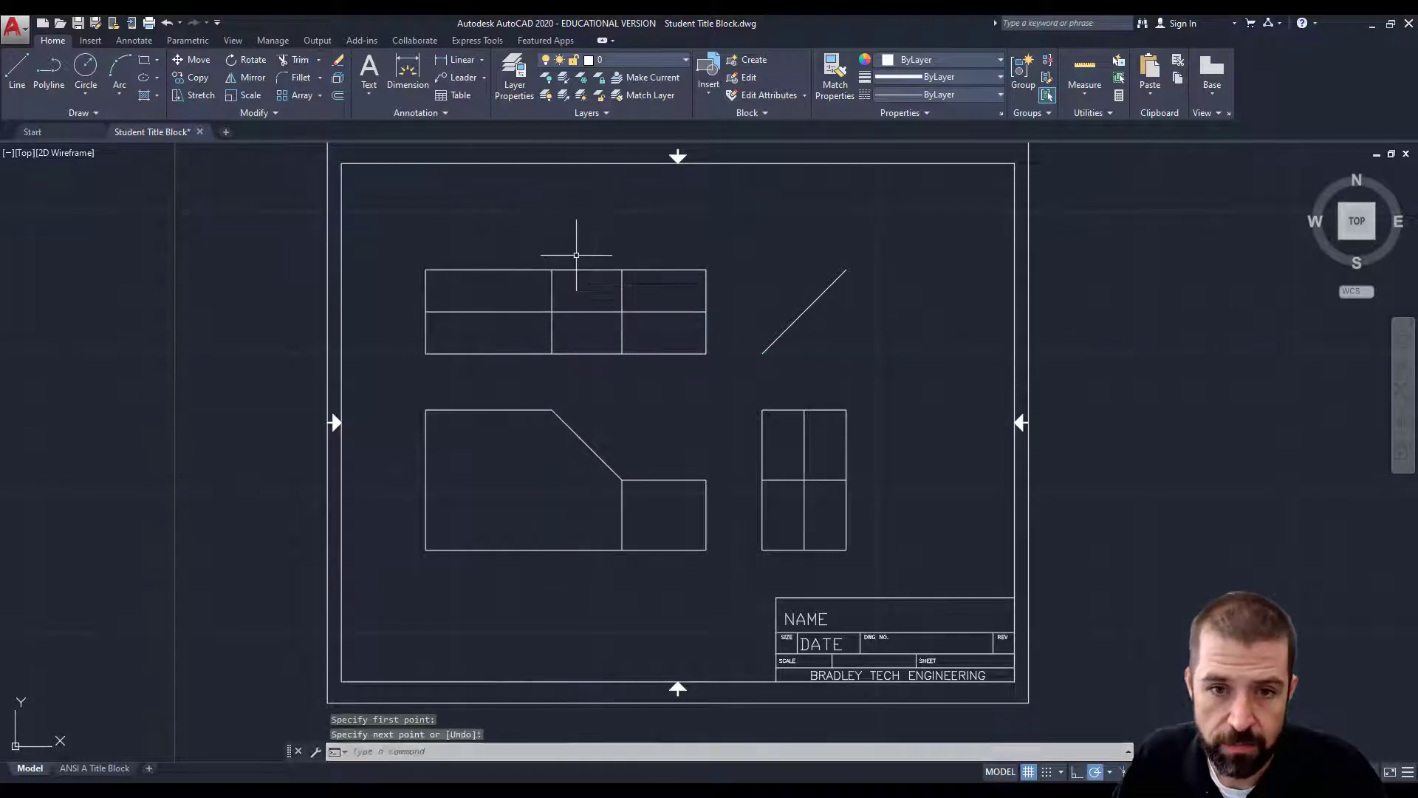
Trim the top view to its stepped outline, using its own lines as cutting edges and keeping the middle line only along the rear tab
{"action": "left_click", "coordinate": [283, 63]}
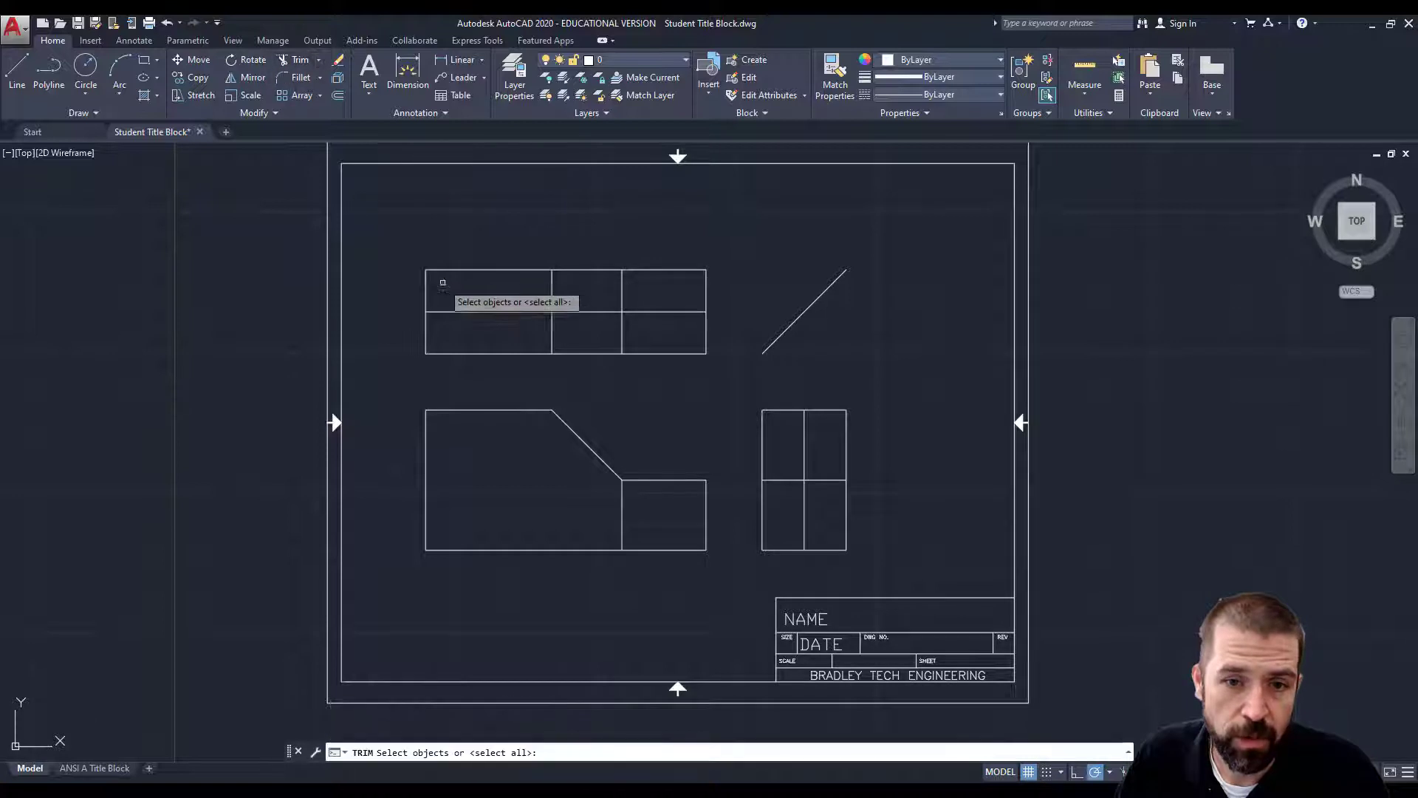
{"action": "left_click", "coordinate": [405, 243]}
{"action": "left_click", "coordinate": [724, 370]}
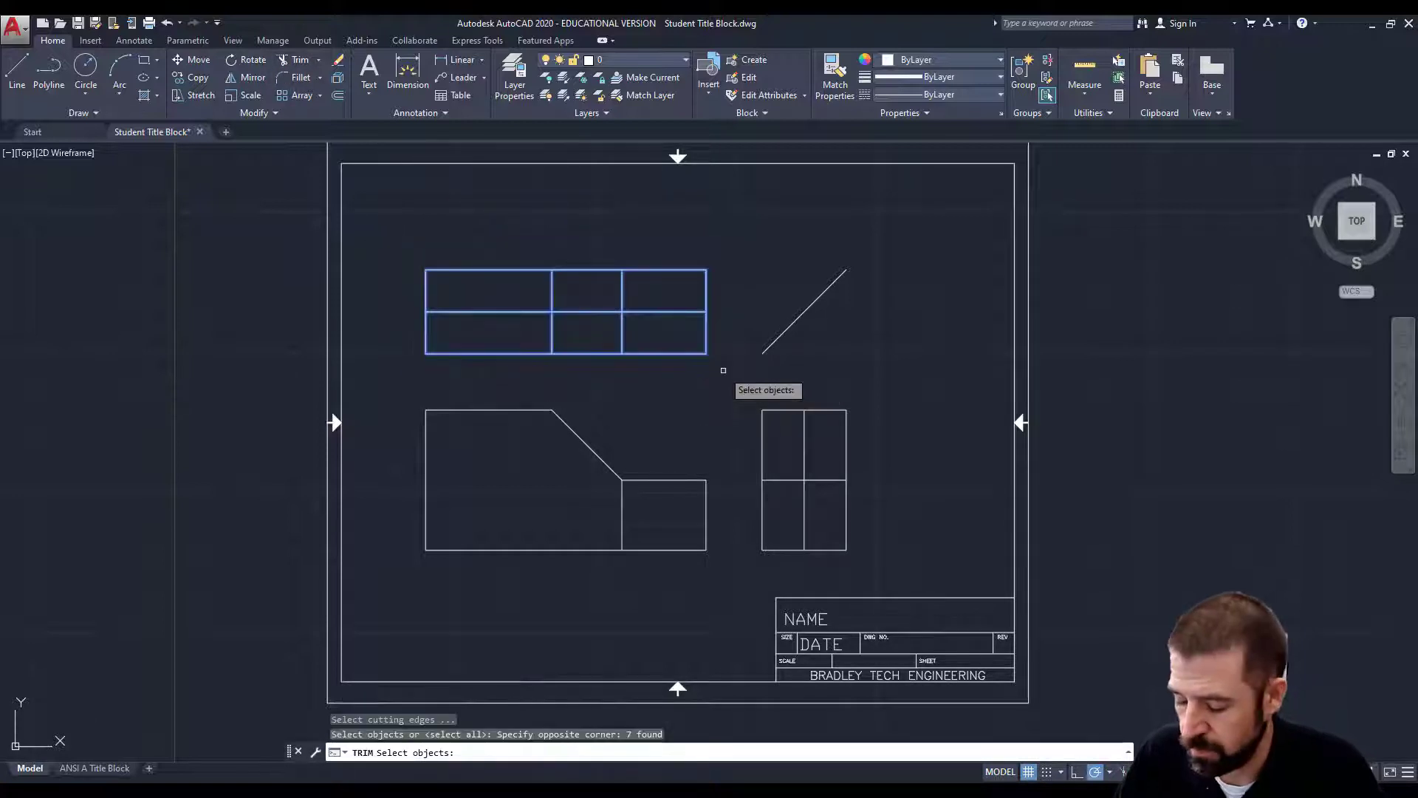
{"action": "key", "text": "Return"}
{"action": "left_click", "coordinate": [478, 311]}
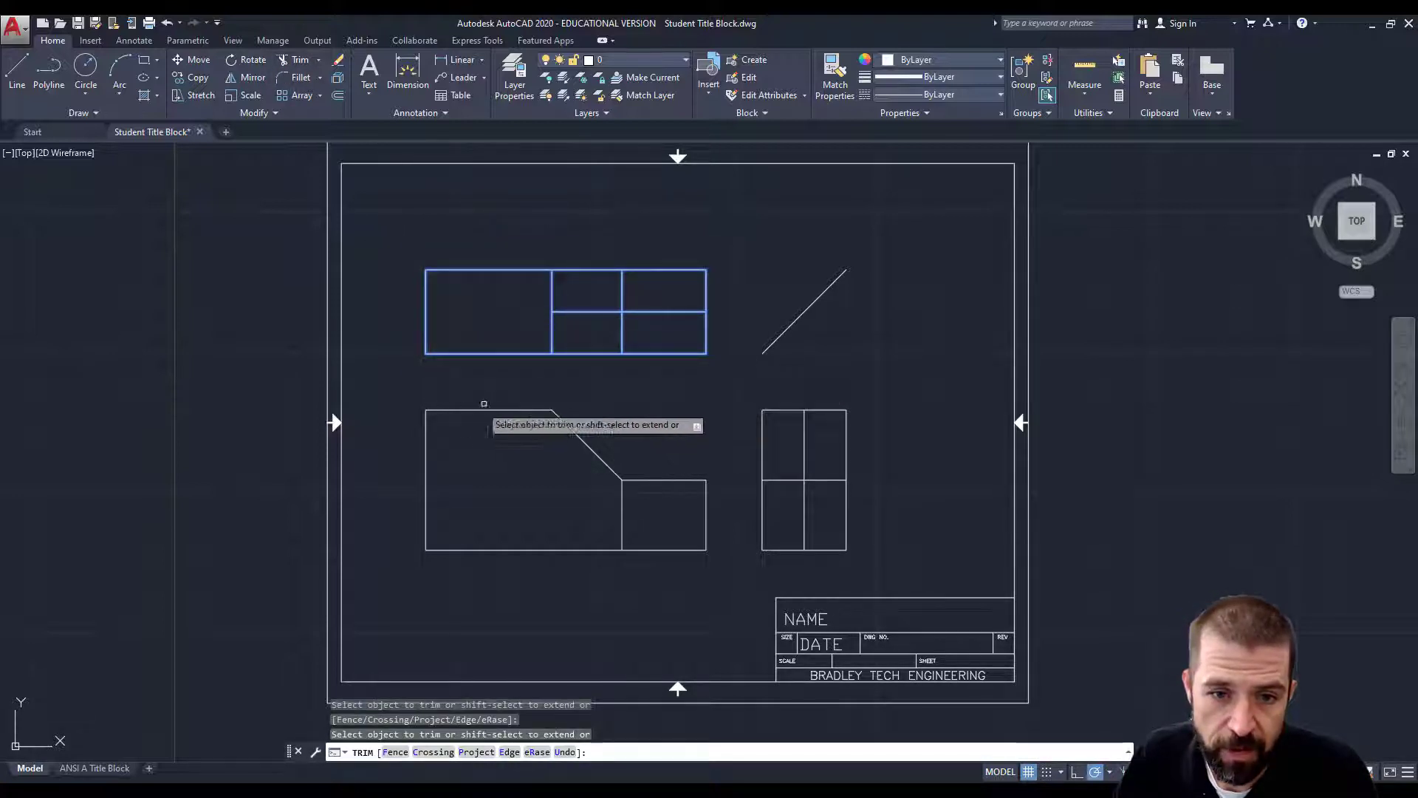
{"action": "left_click", "coordinate": [585, 312]}
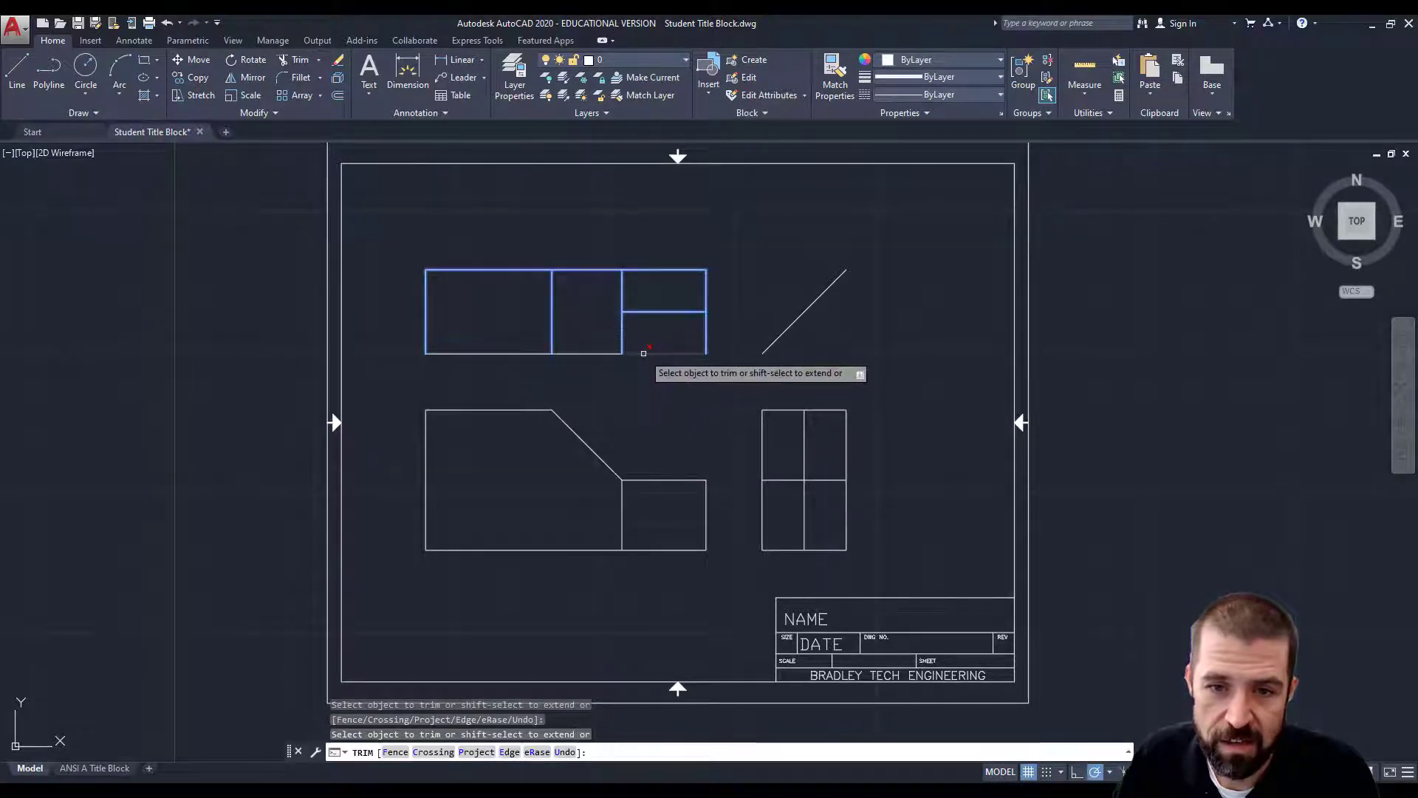
{"action": "left_click", "coordinate": [643, 353]}
{"action": "left_click", "coordinate": [706, 336]}
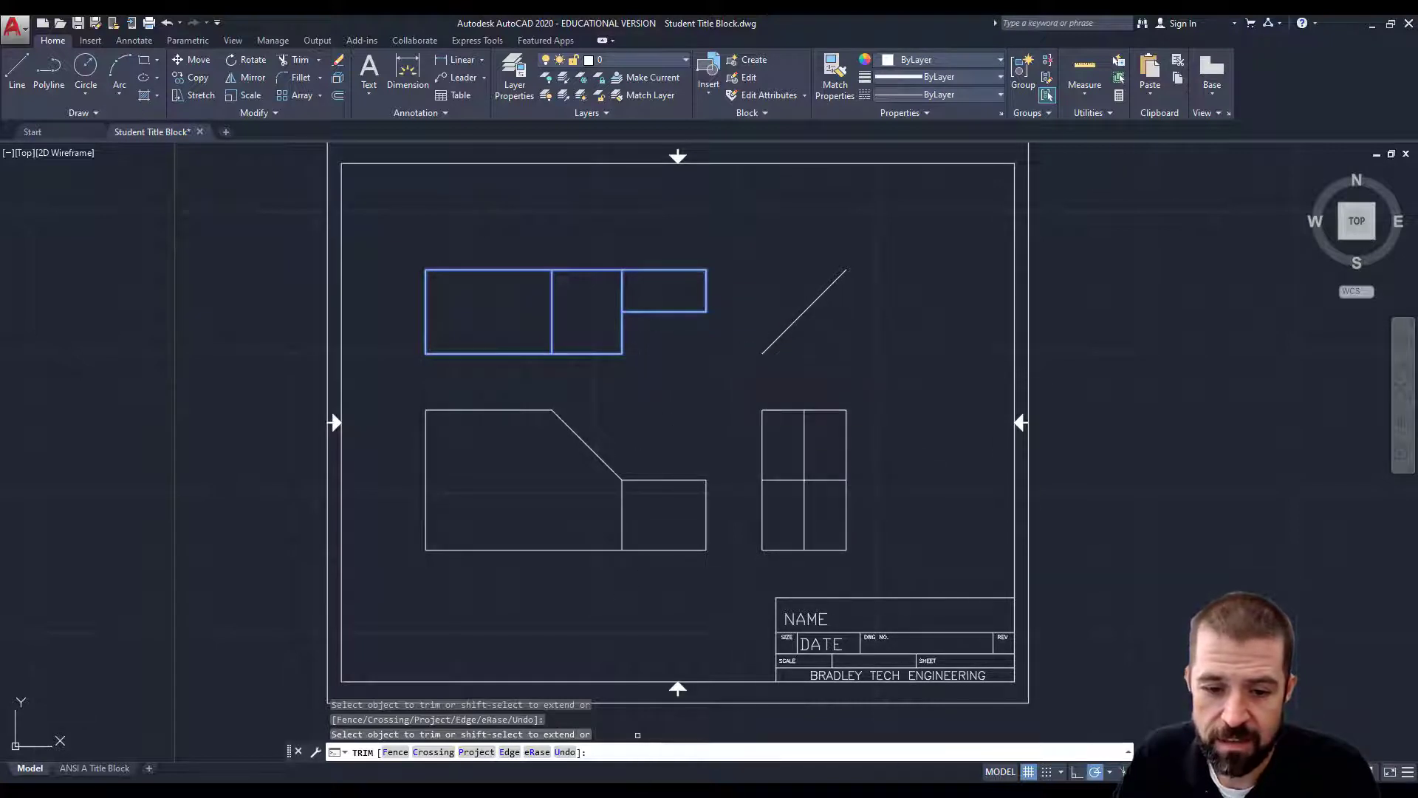
Check the worksheet's side view, and trim the side view's vertical divider above its horizontal line
{"action": "left_click", "coordinate": [384, 731]}
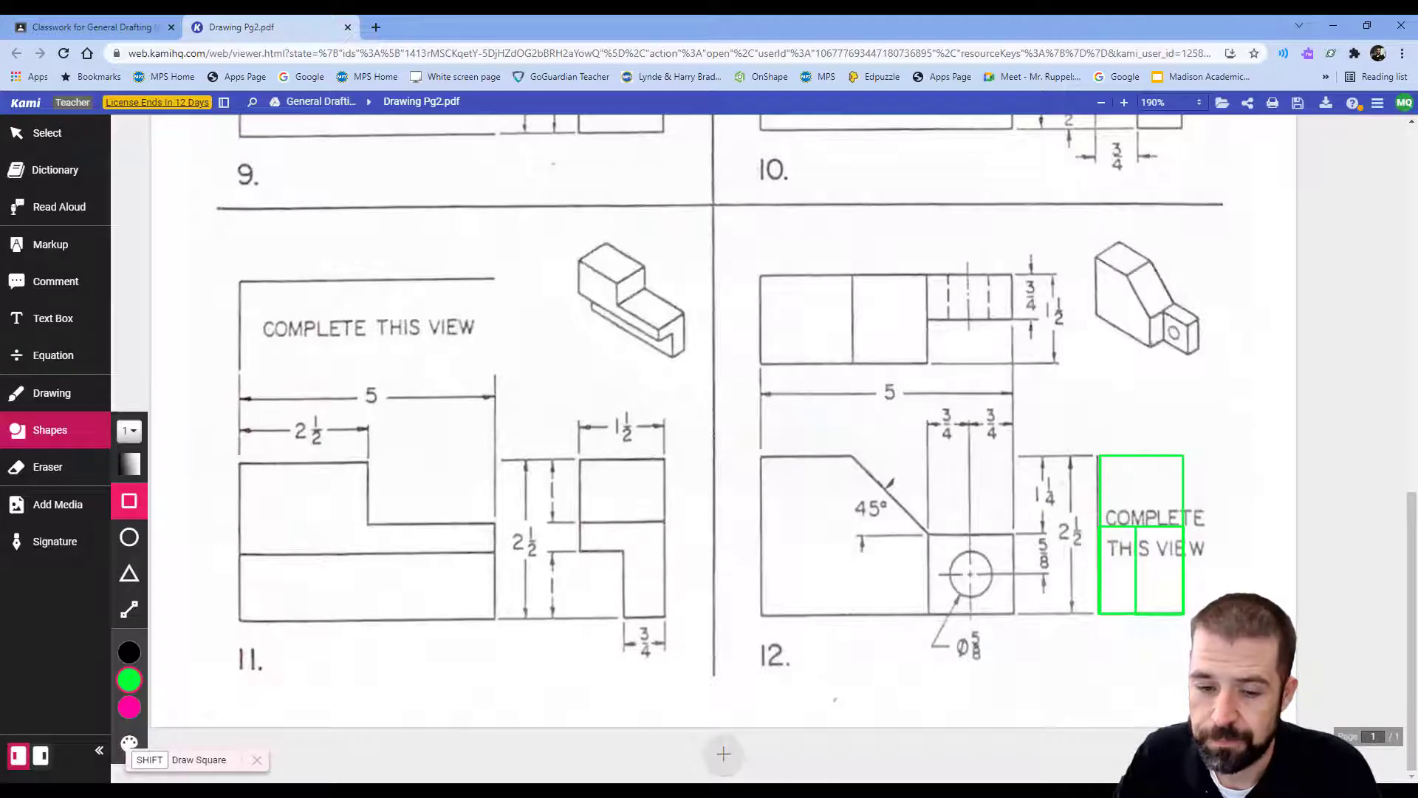
{"action": "left_click", "coordinate": [738, 790]}
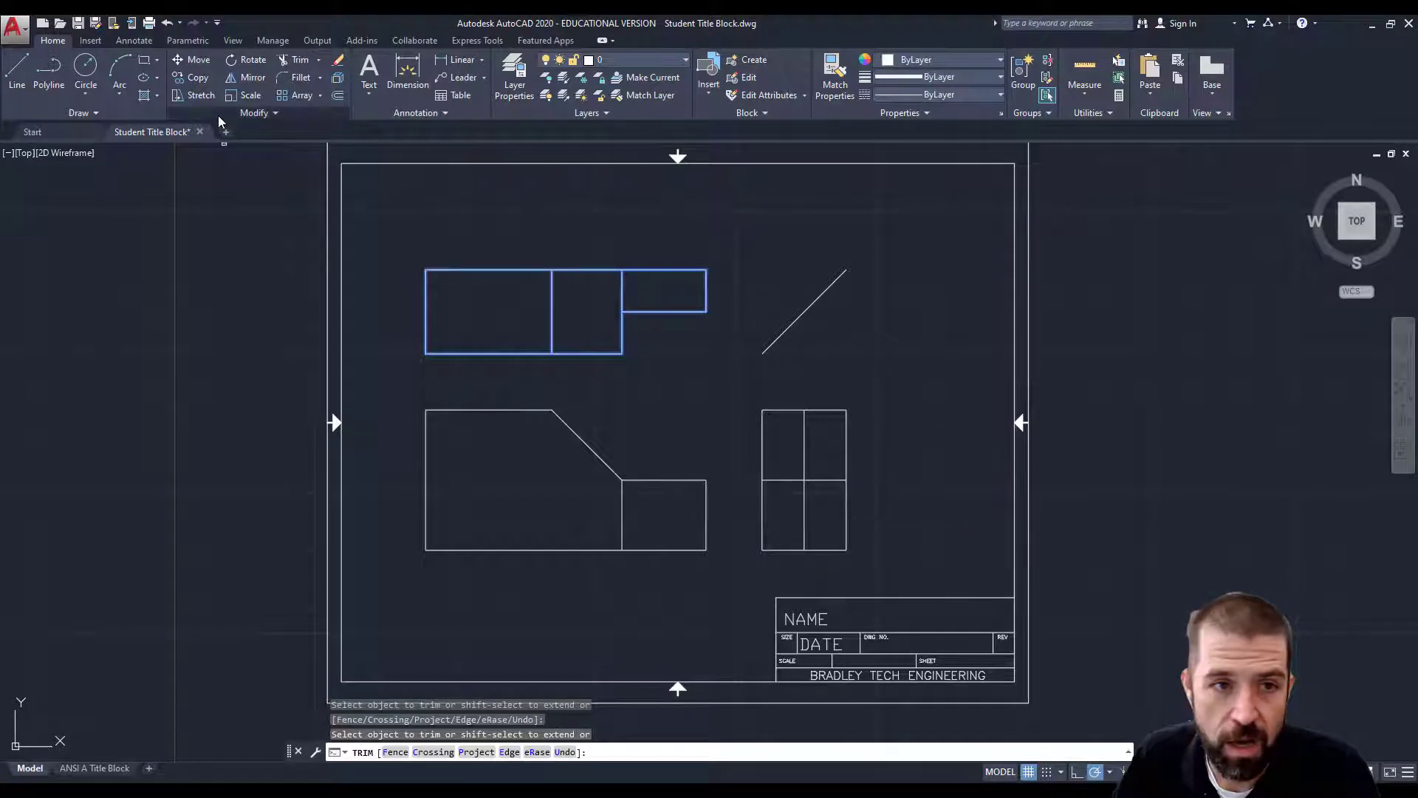
{"action": "left_click", "coordinate": [297, 61]}
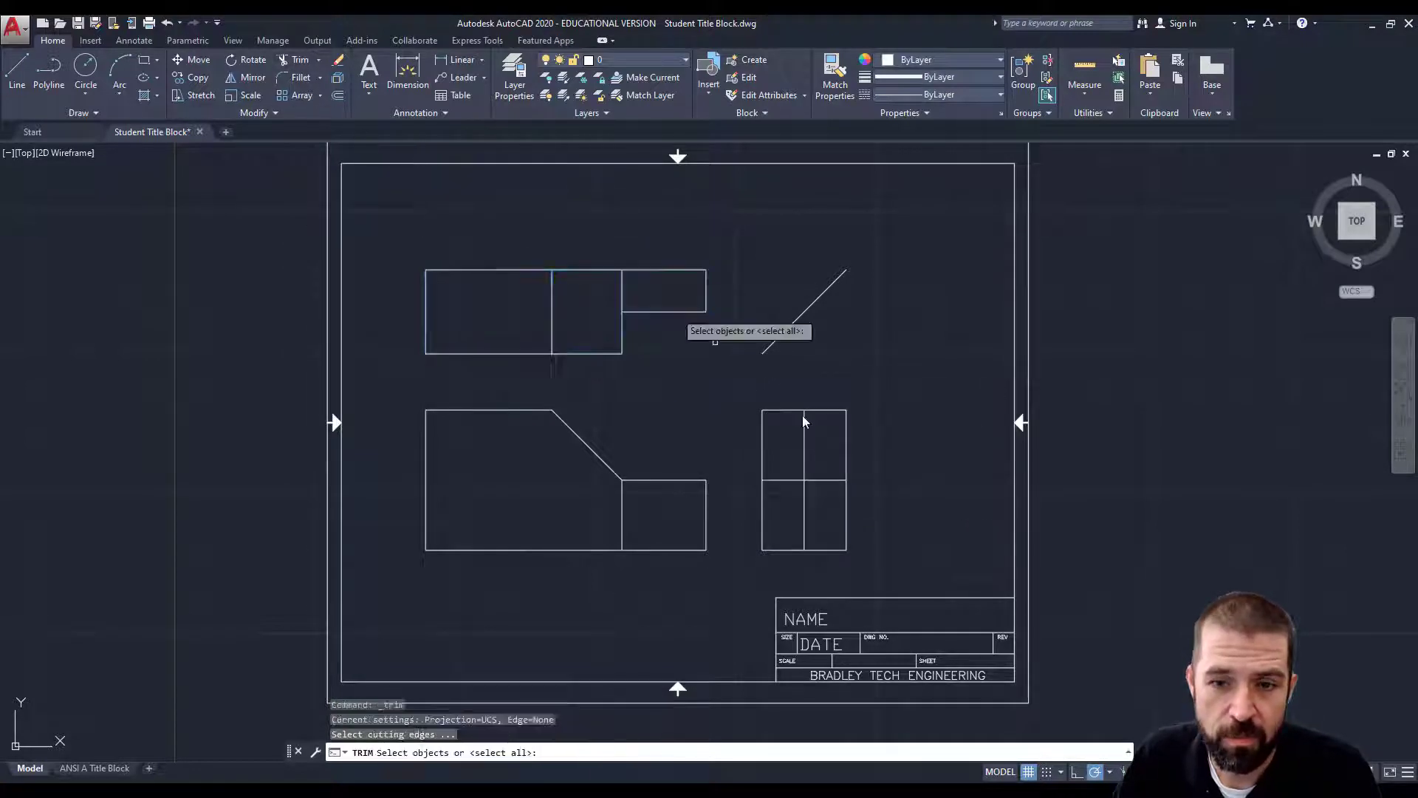
{"action": "left_click", "coordinate": [821, 481]}
{"action": "key", "text": "Return"}
{"action": "left_click", "coordinate": [804, 454]}
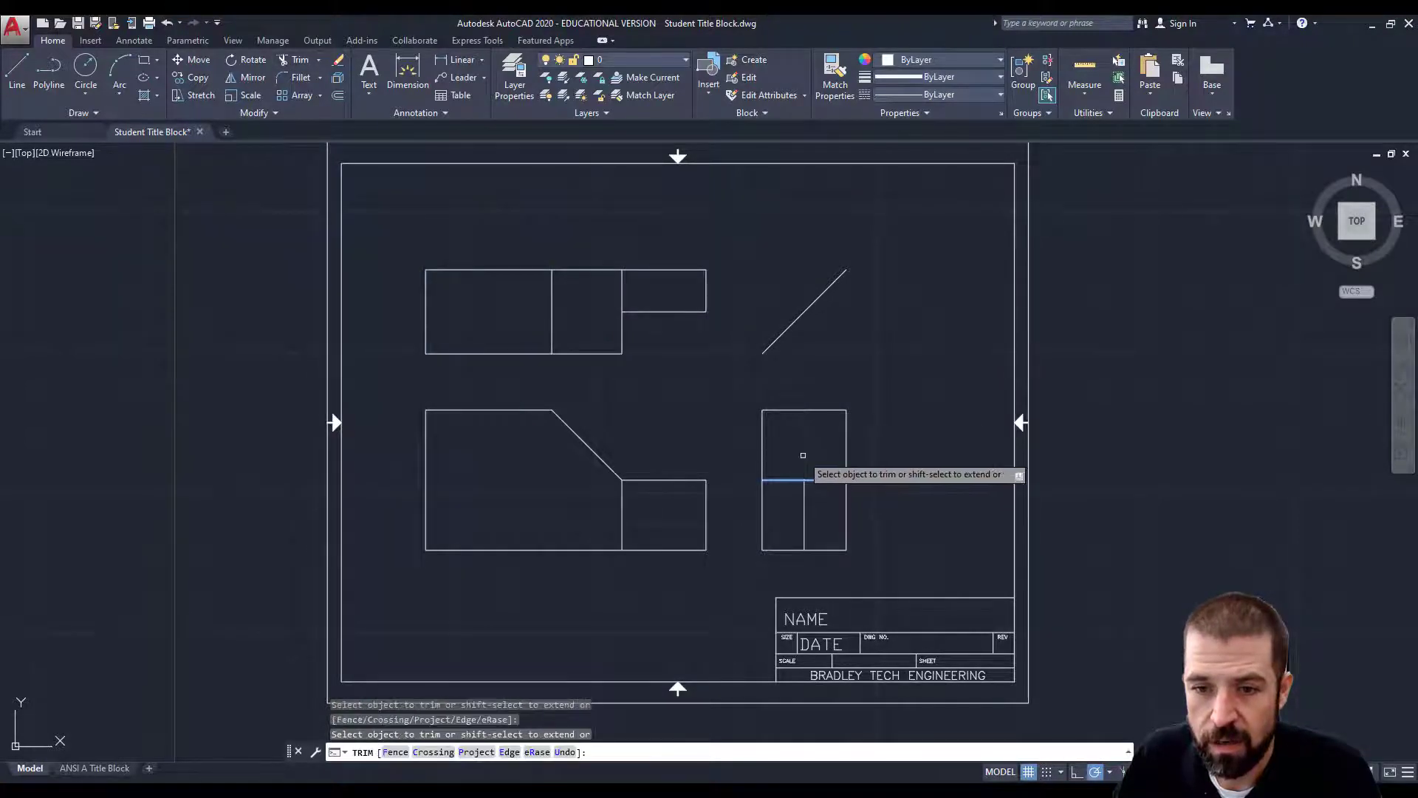
{"action": "key", "text": "Escape"}
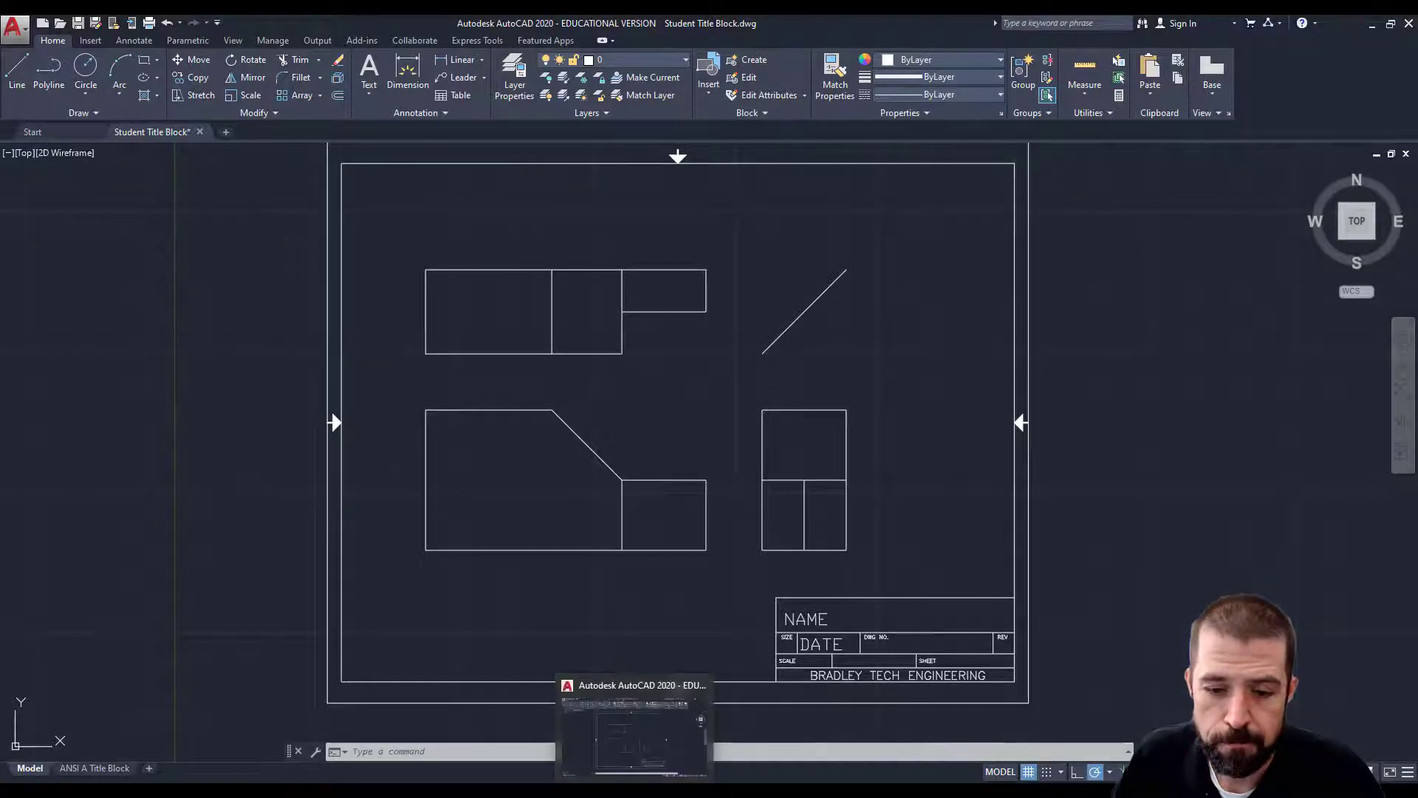
Consult the worksheet for the hole's location, and offset the front view's right edge inward by 3/4
{"action": "left_click", "coordinate": [397, 742]}
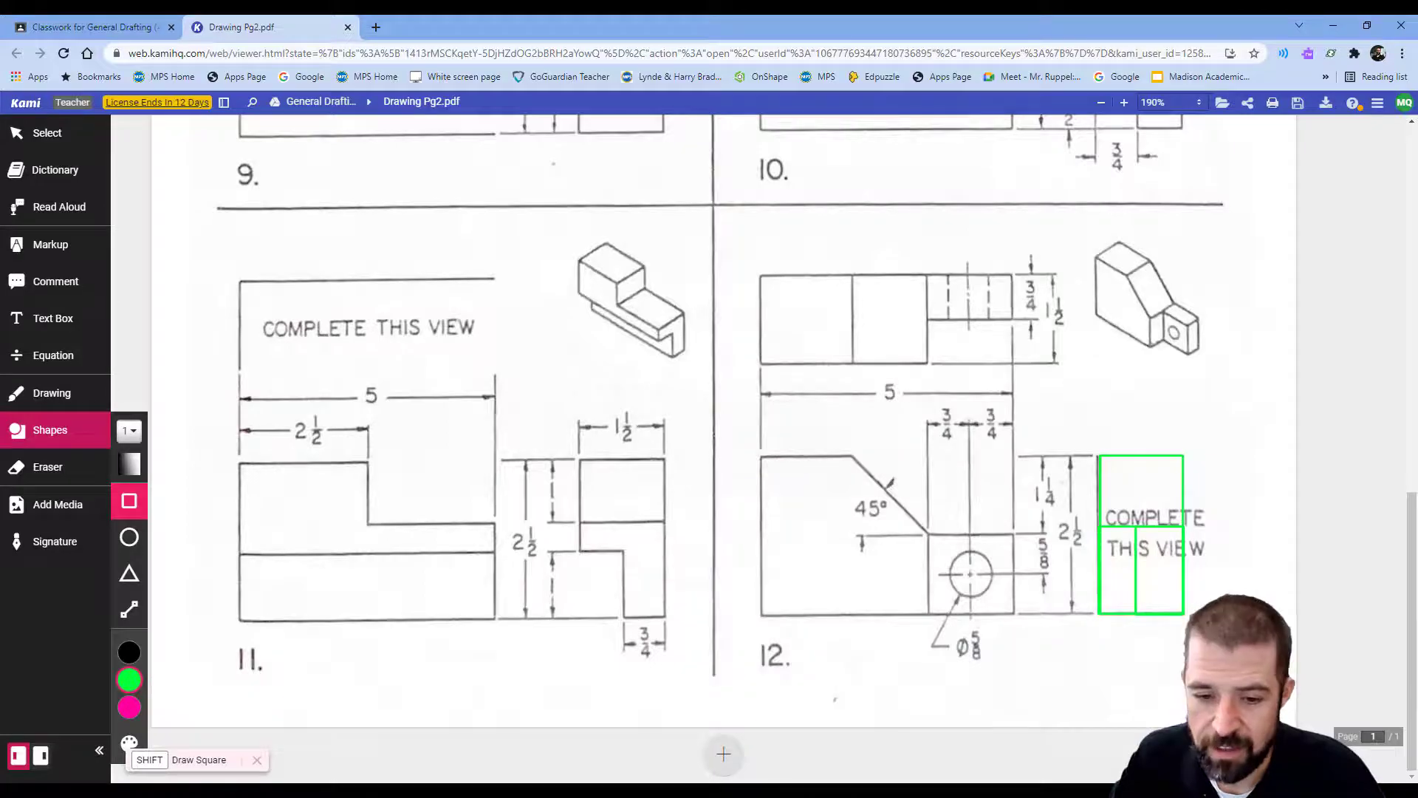
{"action": "key", "text": "alt+Tab"}
{"action": "left_click", "coordinate": [338, 96]}
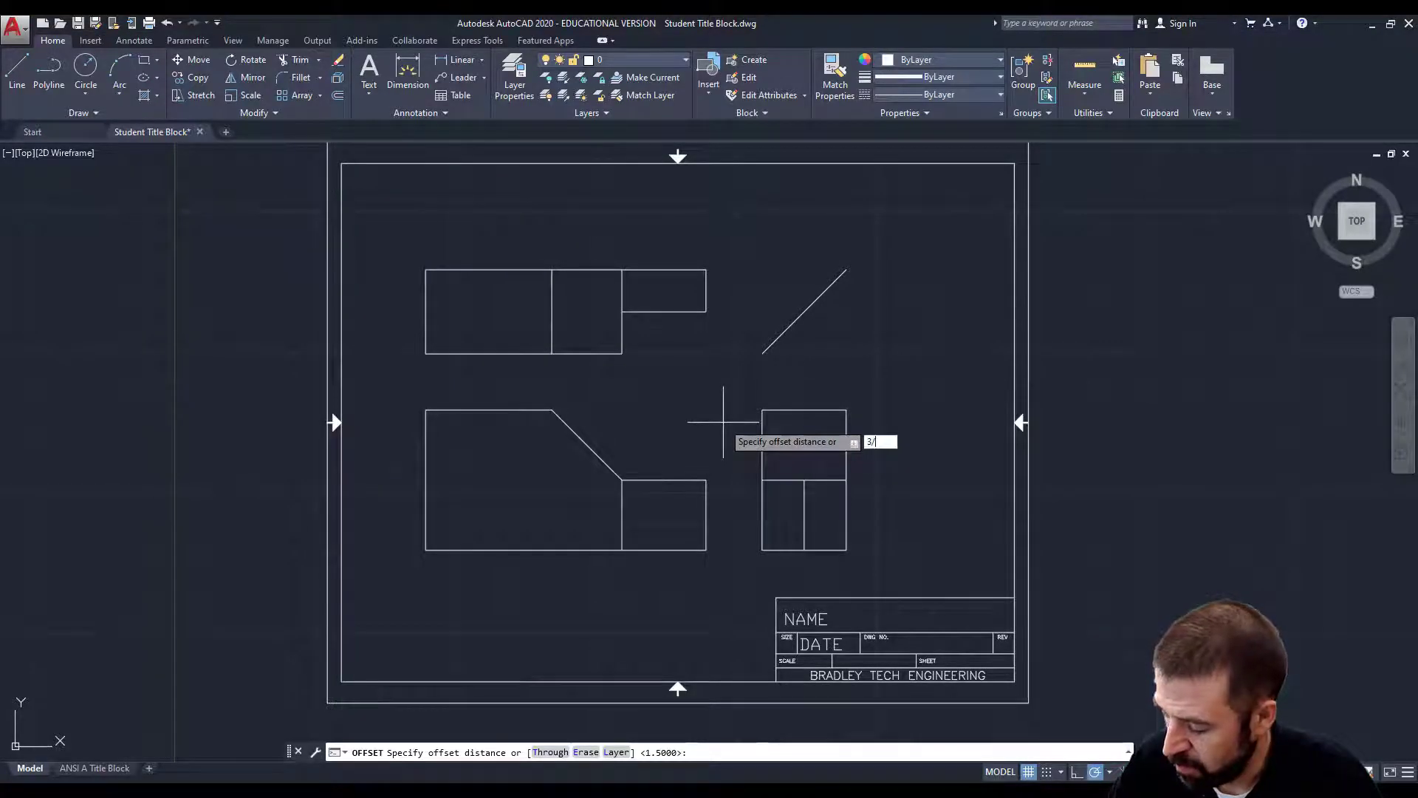
{"action": "key", "text": "Return"}
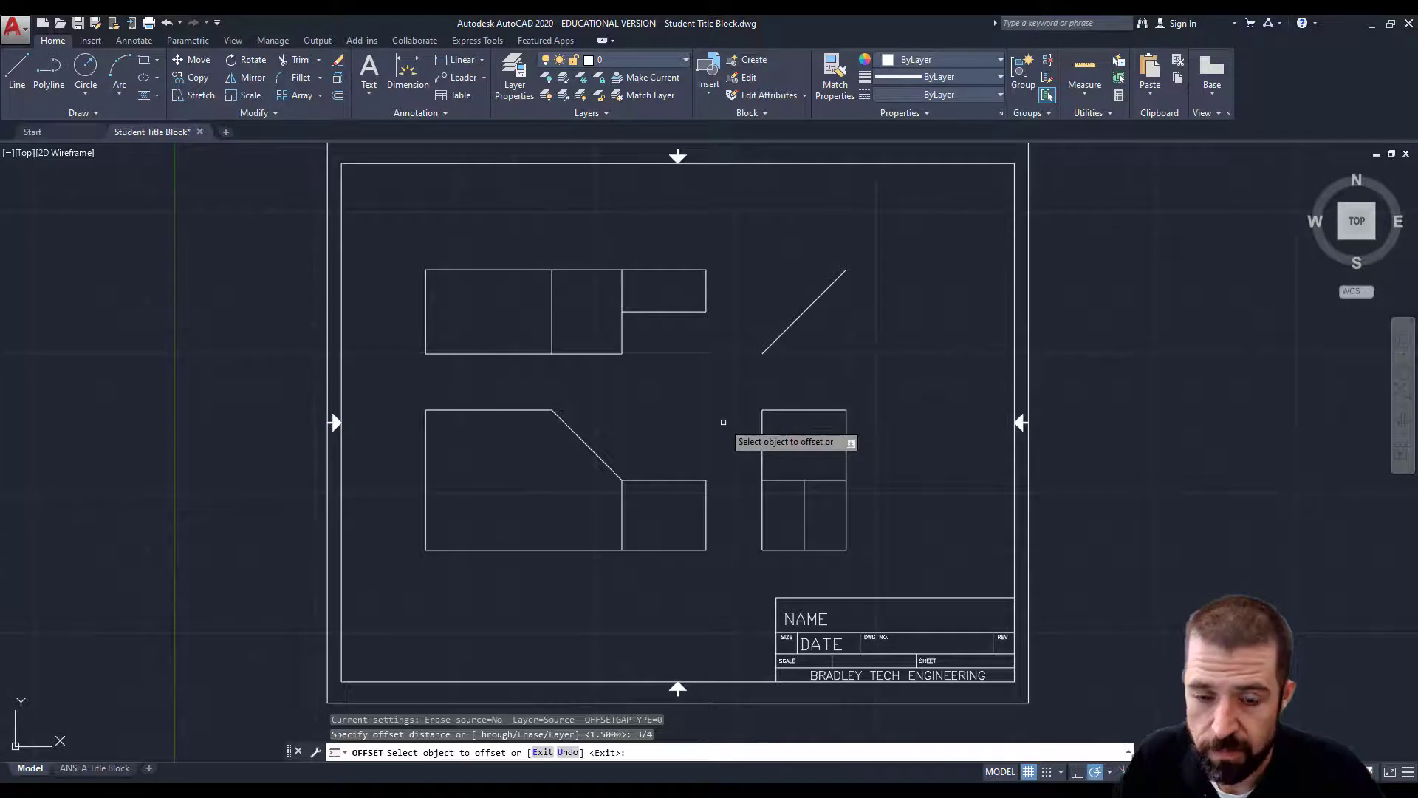
{"action": "left_click", "coordinate": [706, 506]}
{"action": "left_click", "coordinate": [670, 507]}
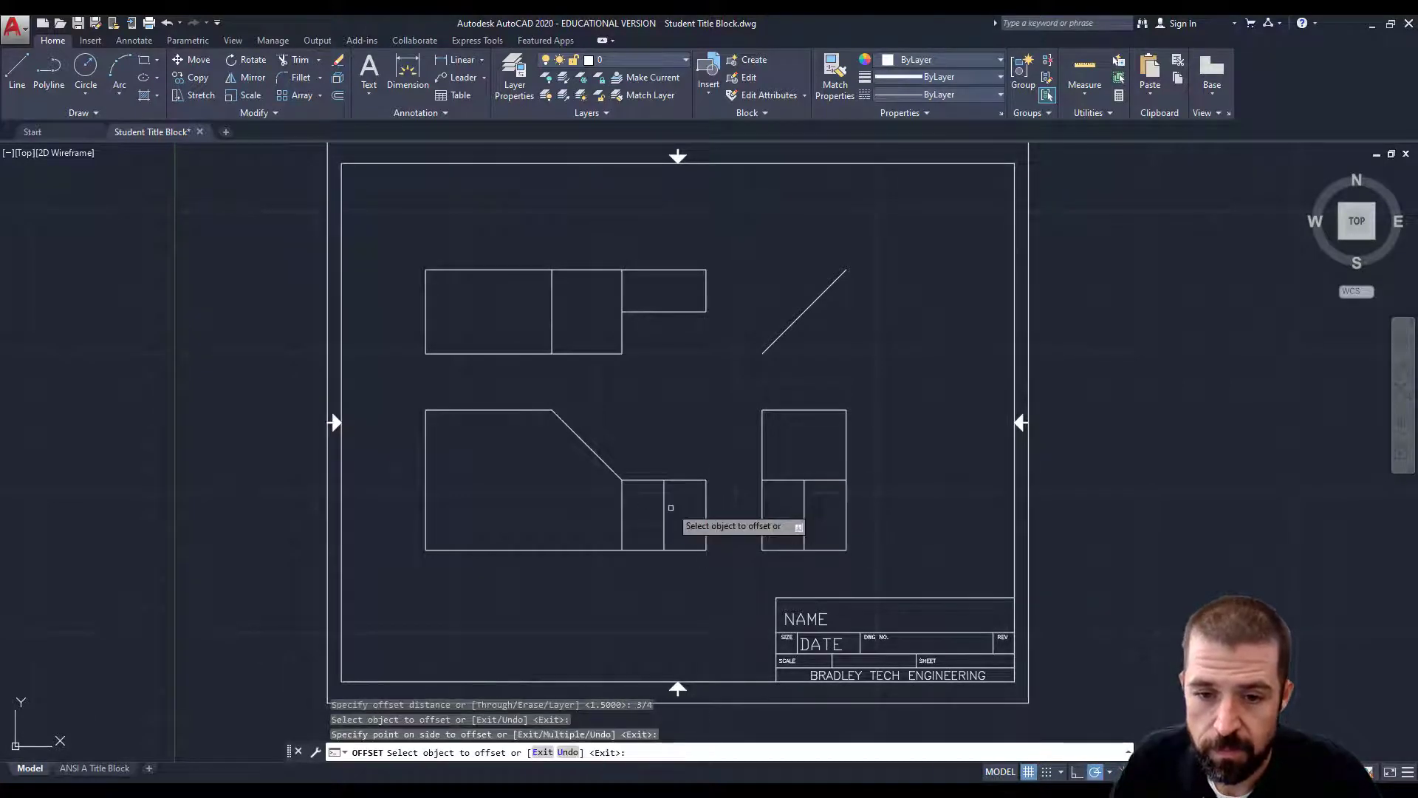
Offset the top edge of the front view's lower right block downward by 5/8
{"action": "left_click", "coordinate": [337, 95]}
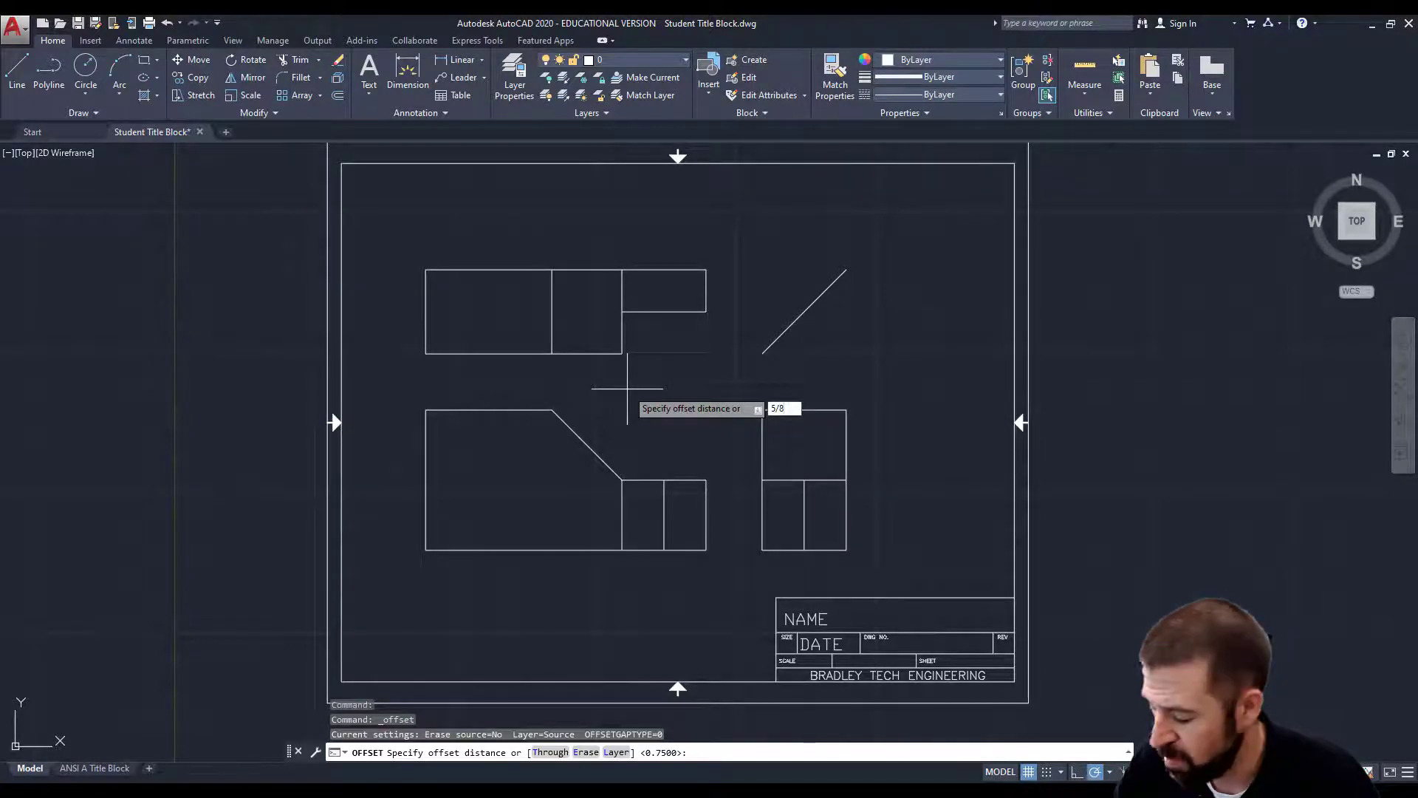
{"action": "type", "text": "5/8"}
{"action": "key", "text": "Return"}
{"action": "left_click", "coordinate": [690, 481]}
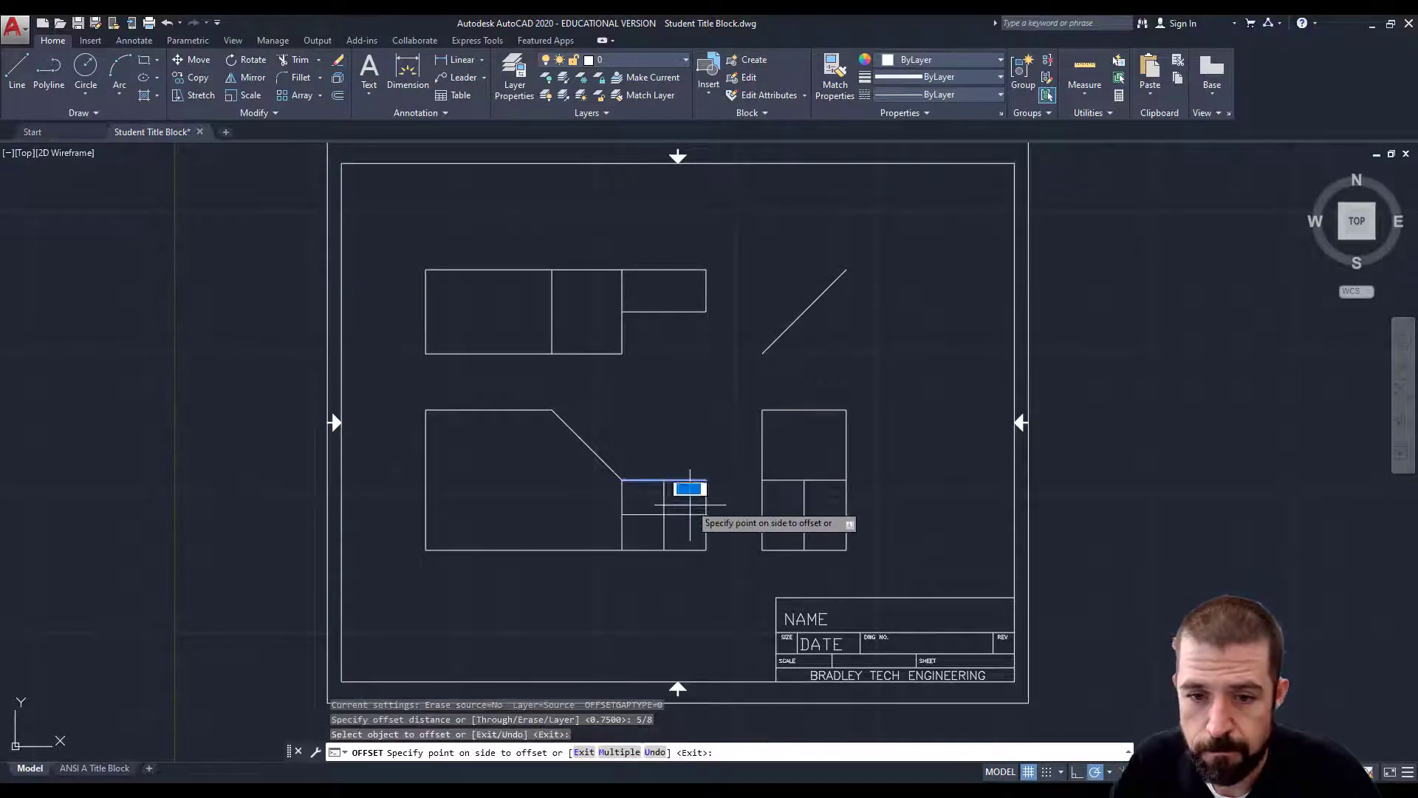
{"action": "left_click", "coordinate": [690, 506]}
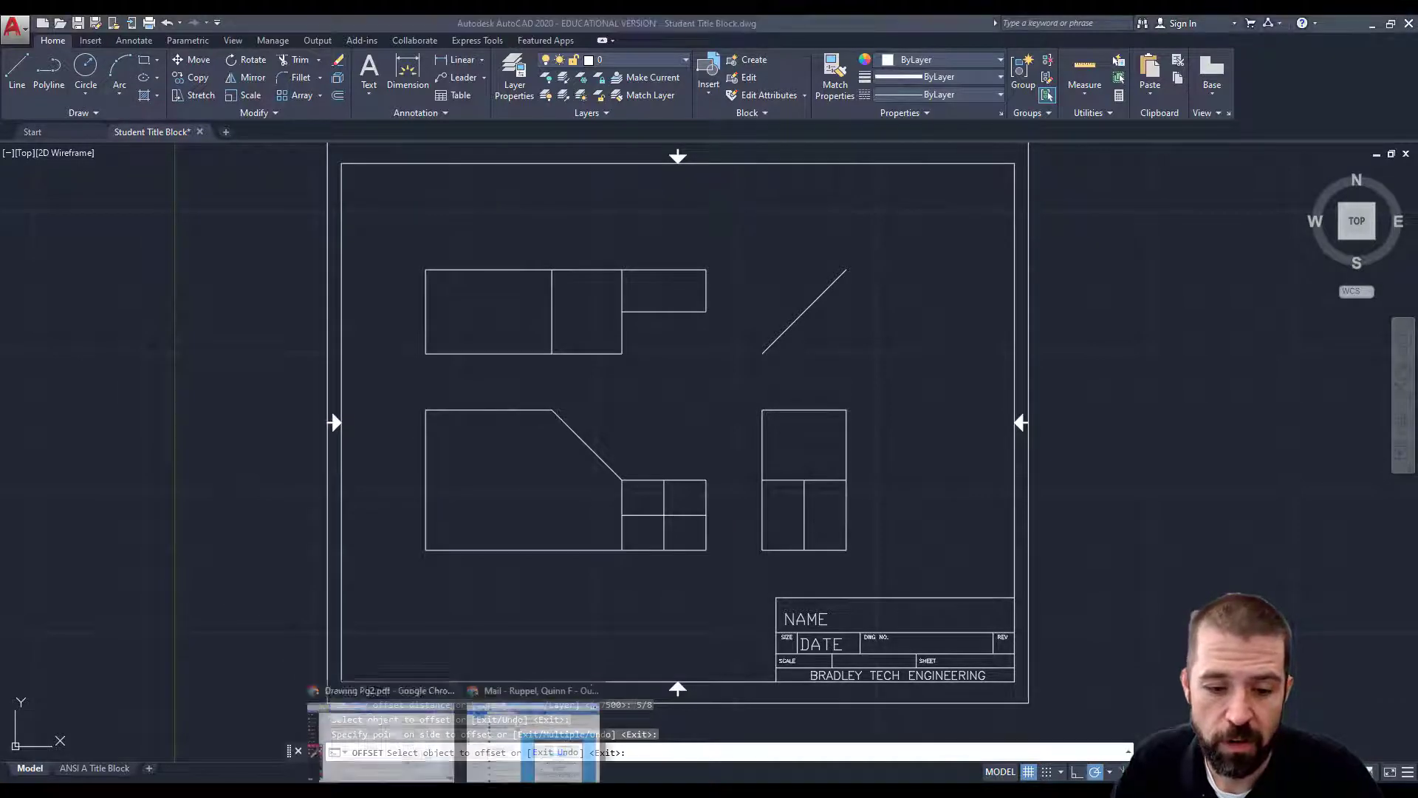
Check the hole size on the worksheet, and draw a 5/8 diameter circle centred on the crossing offset lines in the front view
{"action": "left_click", "coordinate": [458, 739]}
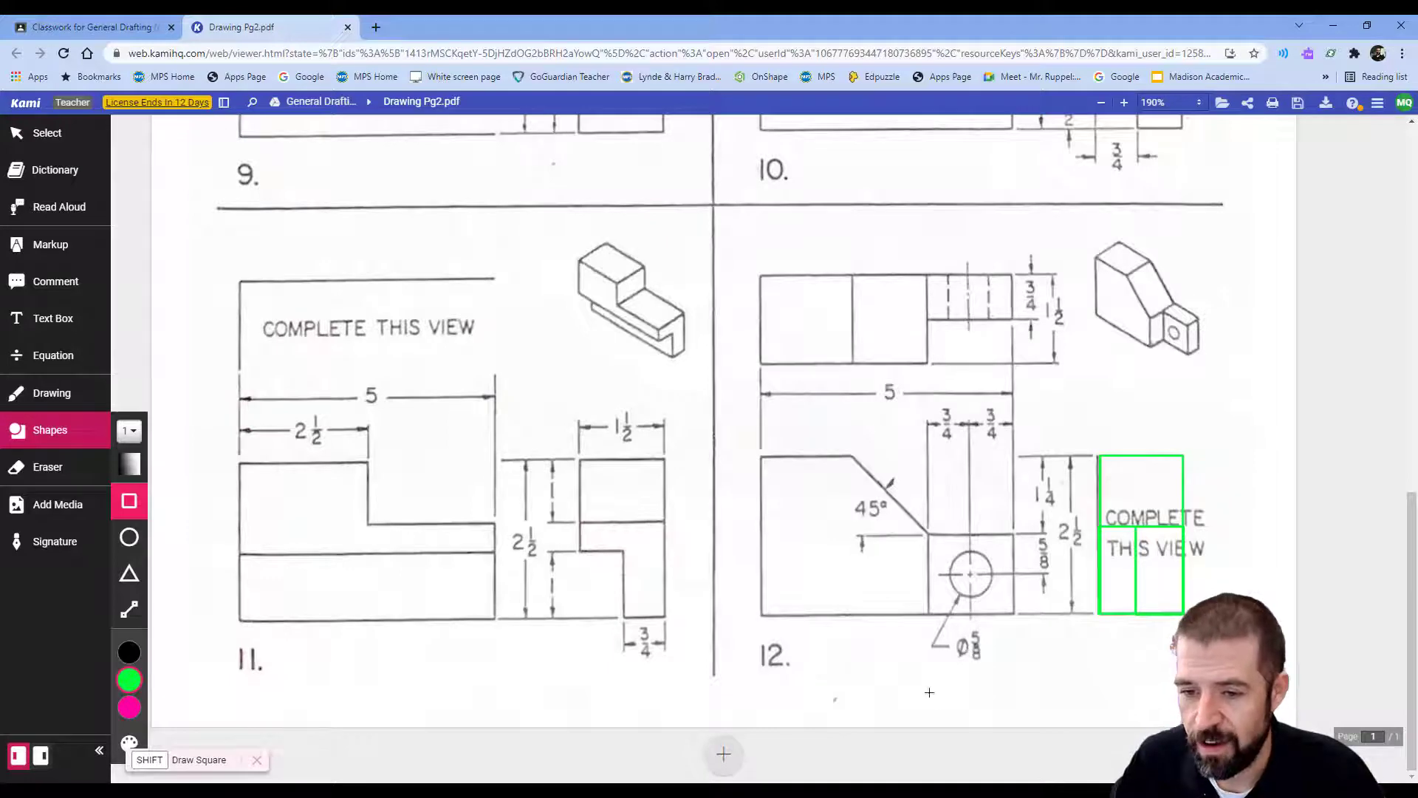
{"action": "key", "text": "alt+Tab"}
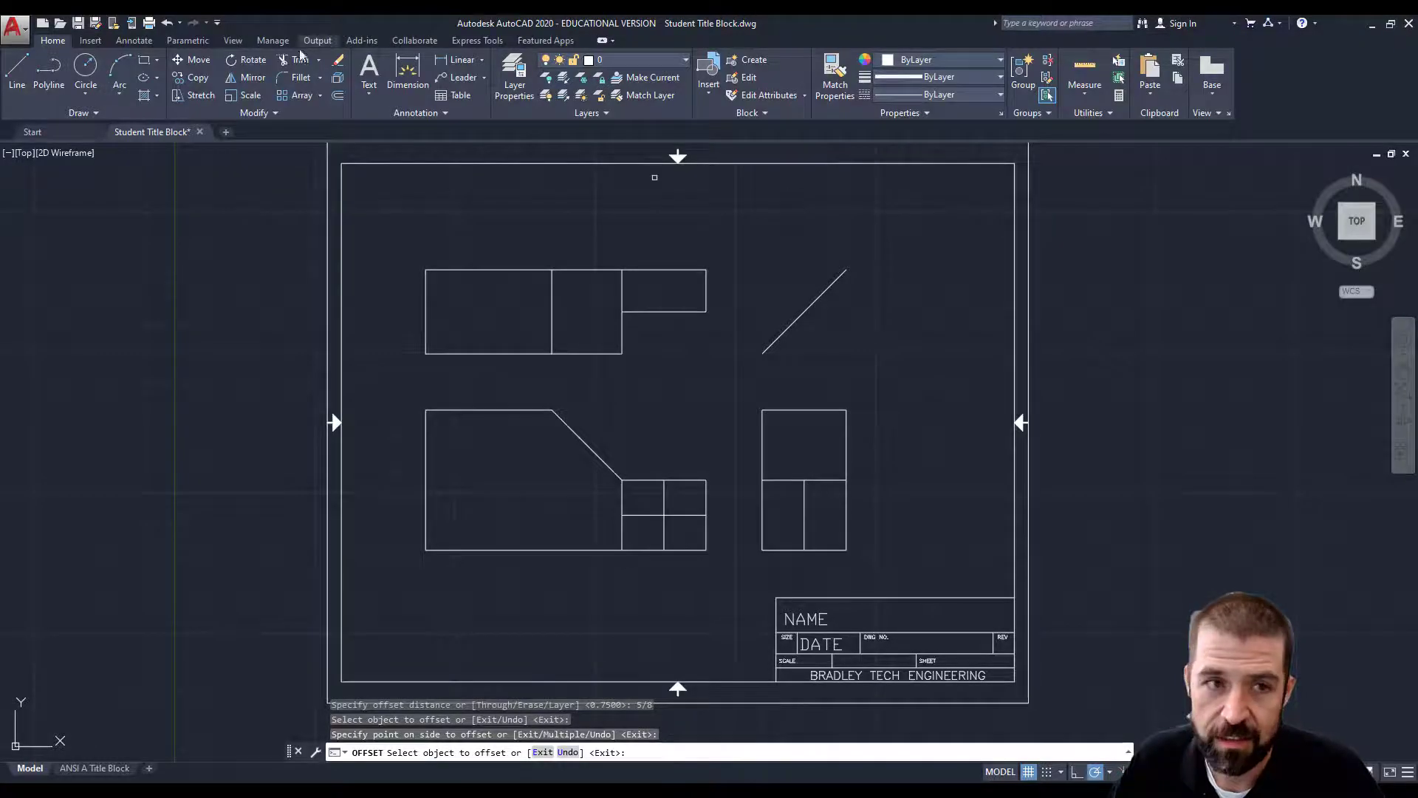
{"action": "left_click", "coordinate": [99, 96]}
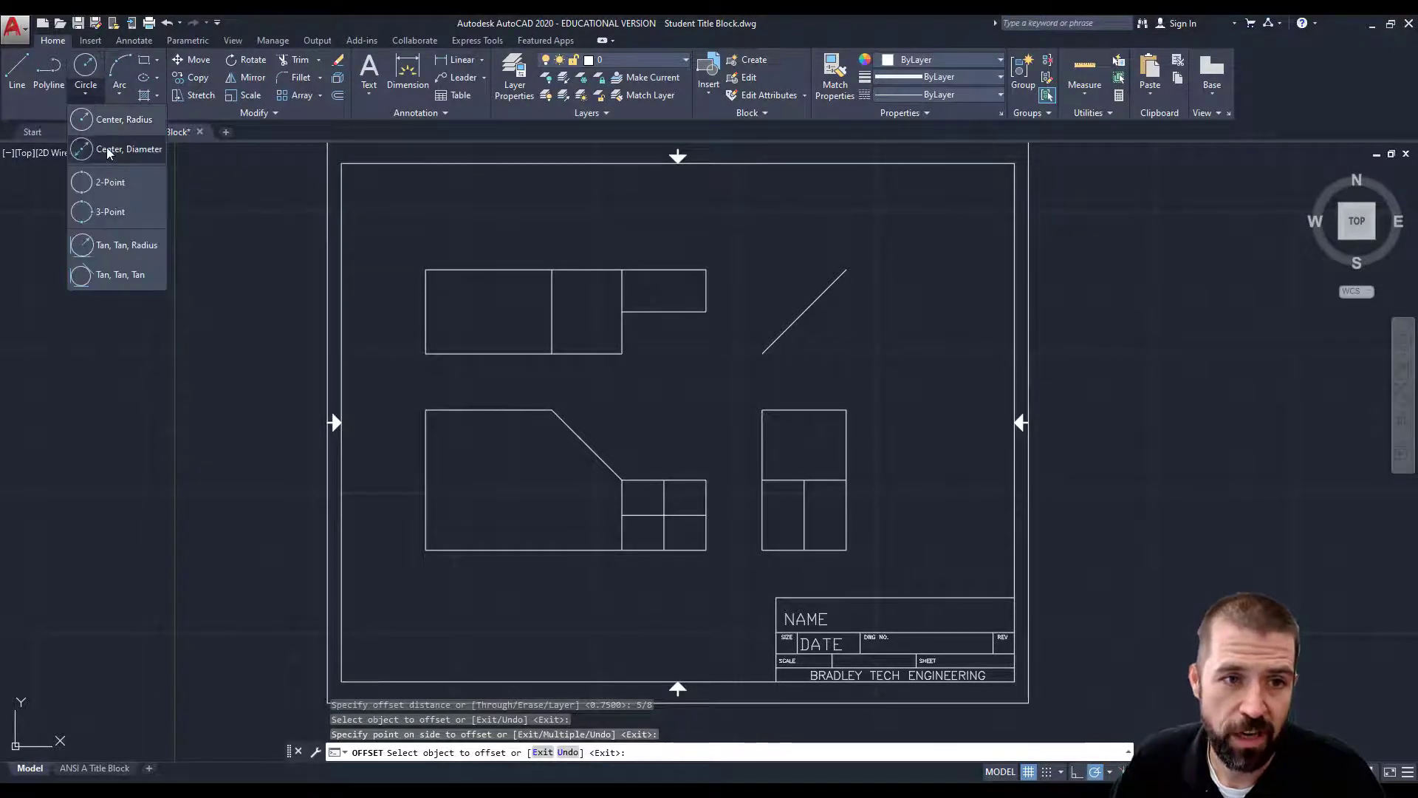
{"action": "left_click", "coordinate": [106, 148]}
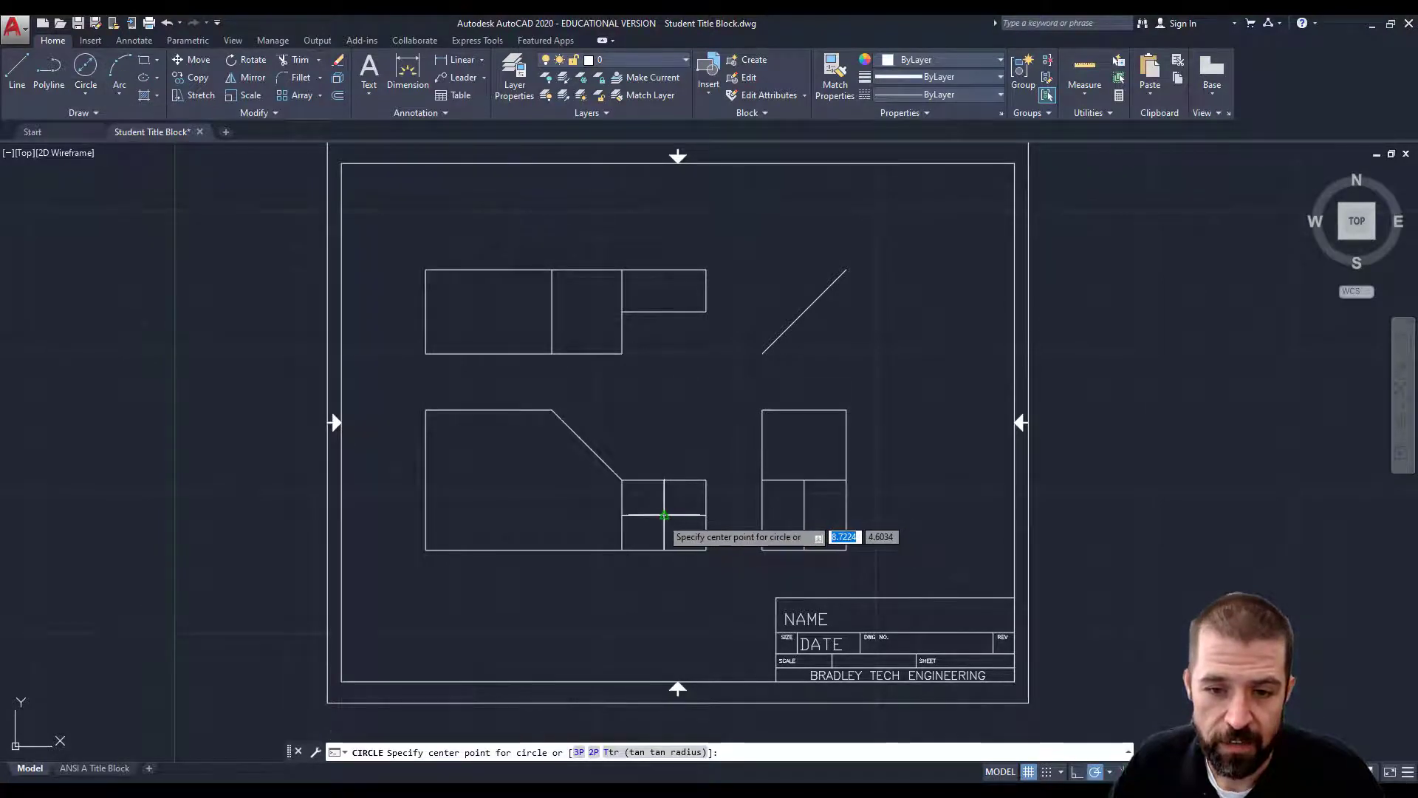
{"action": "left_click", "coordinate": [664, 515]}
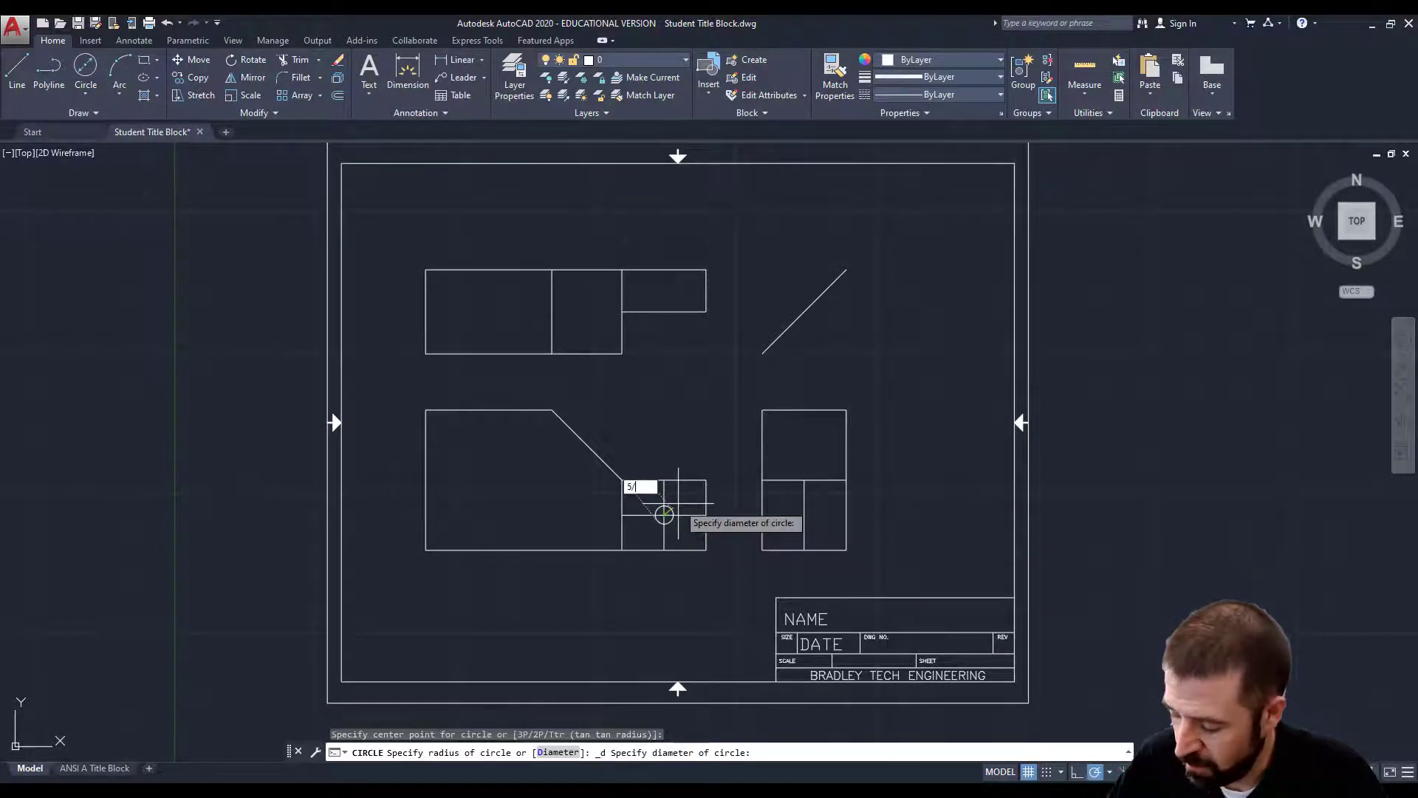
{"action": "key", "text": "Return"}
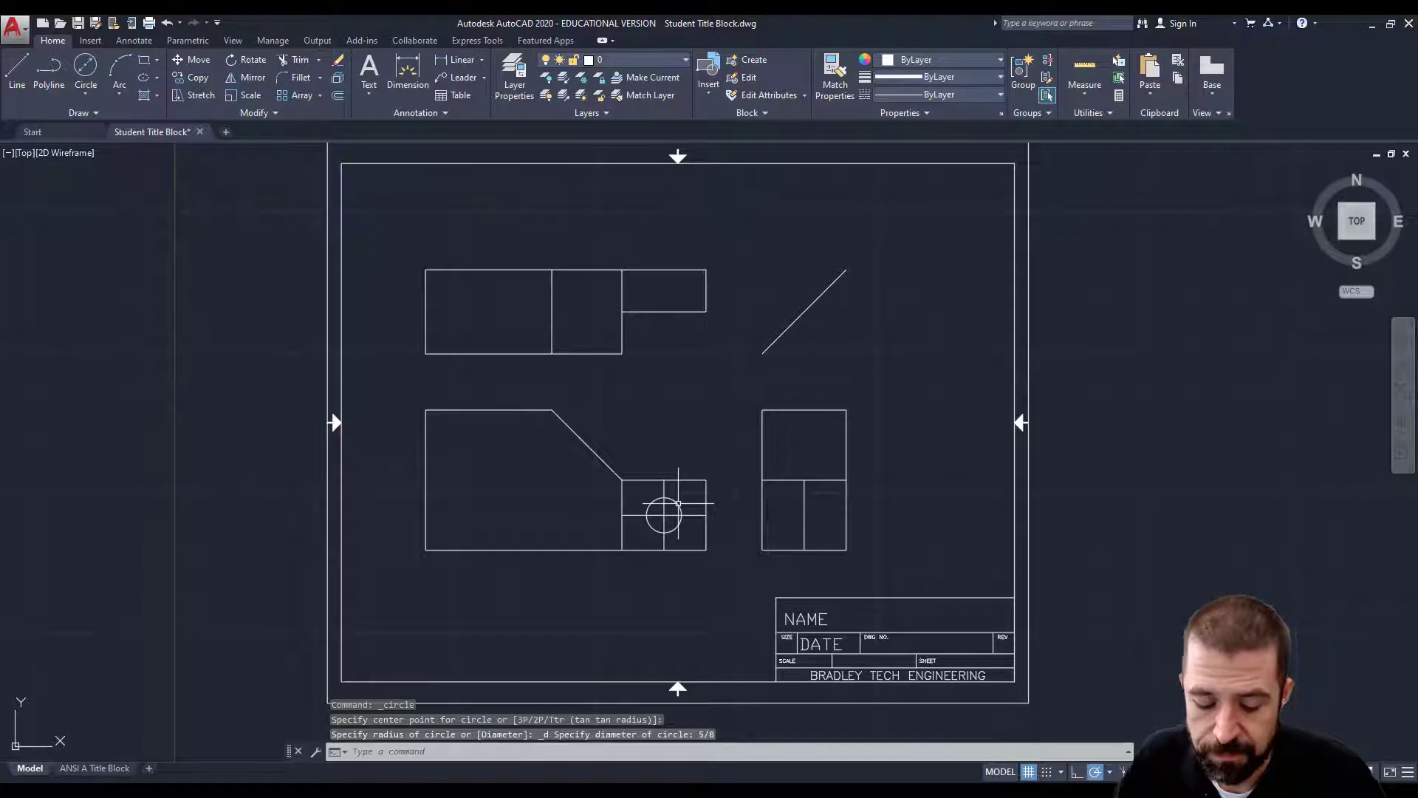
{"action": "key", "text": "Escape"}
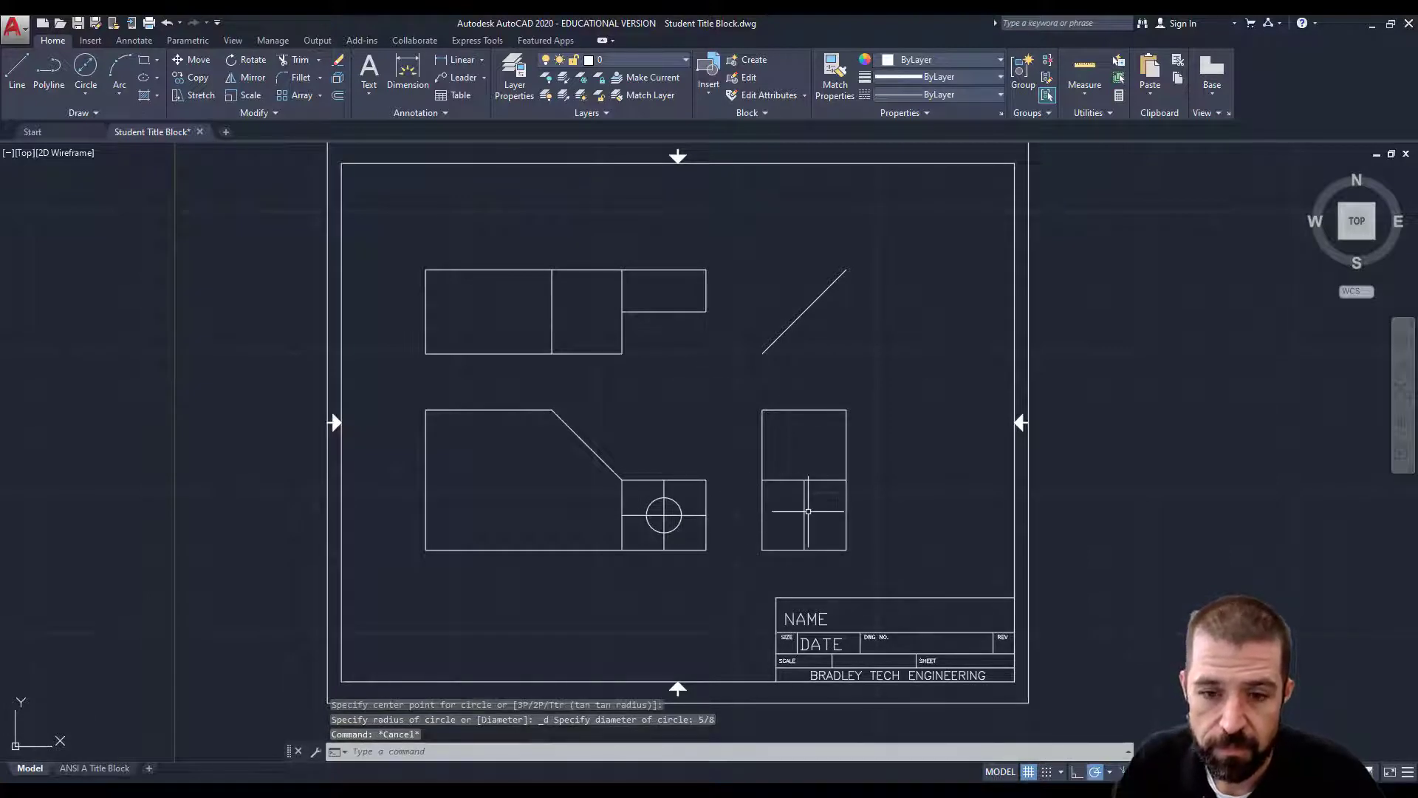
Draw a vertical centre line through the top view's tab, aligned with the hole's centre in the front view
{"action": "left_click", "coordinate": [16, 70]}
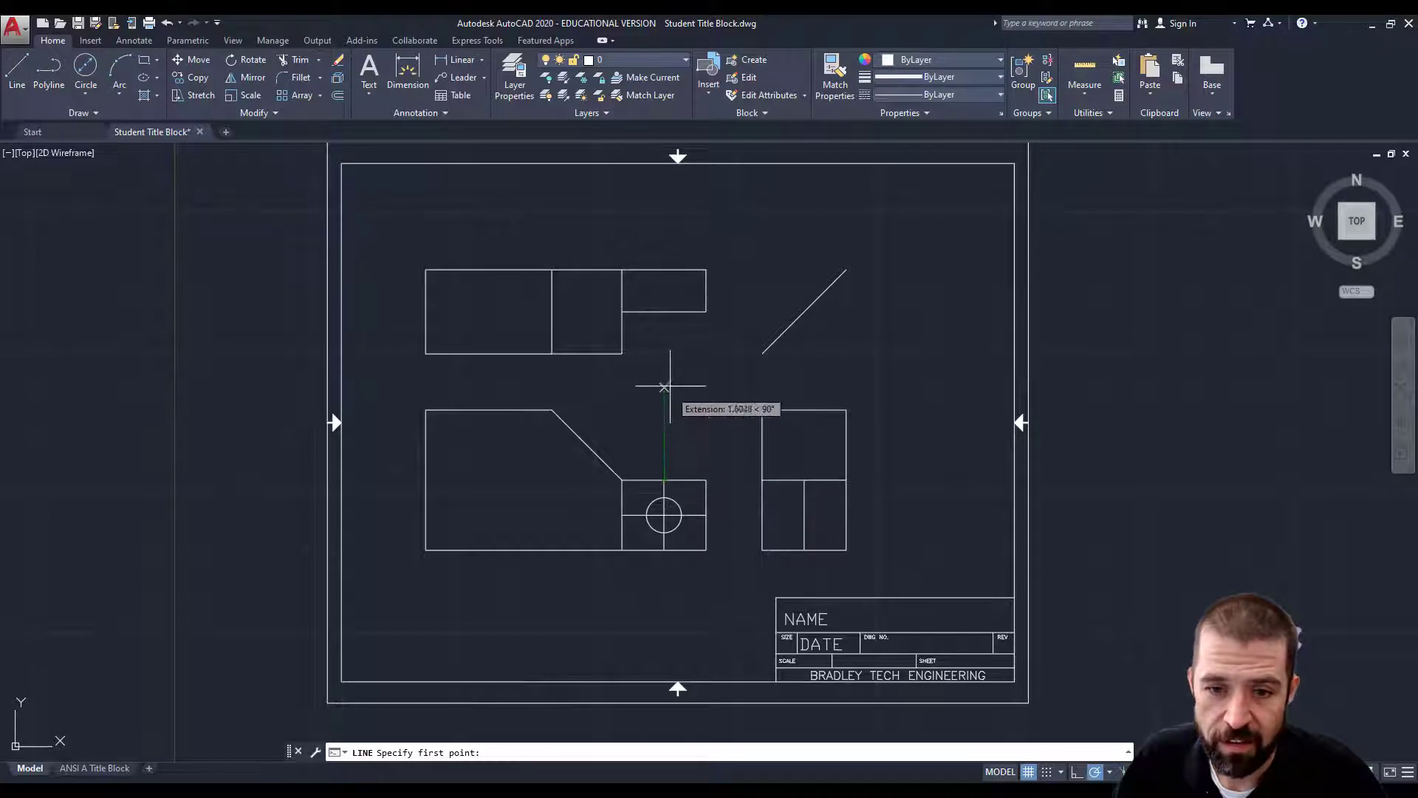
{"action": "left_click", "coordinate": [664, 311]}
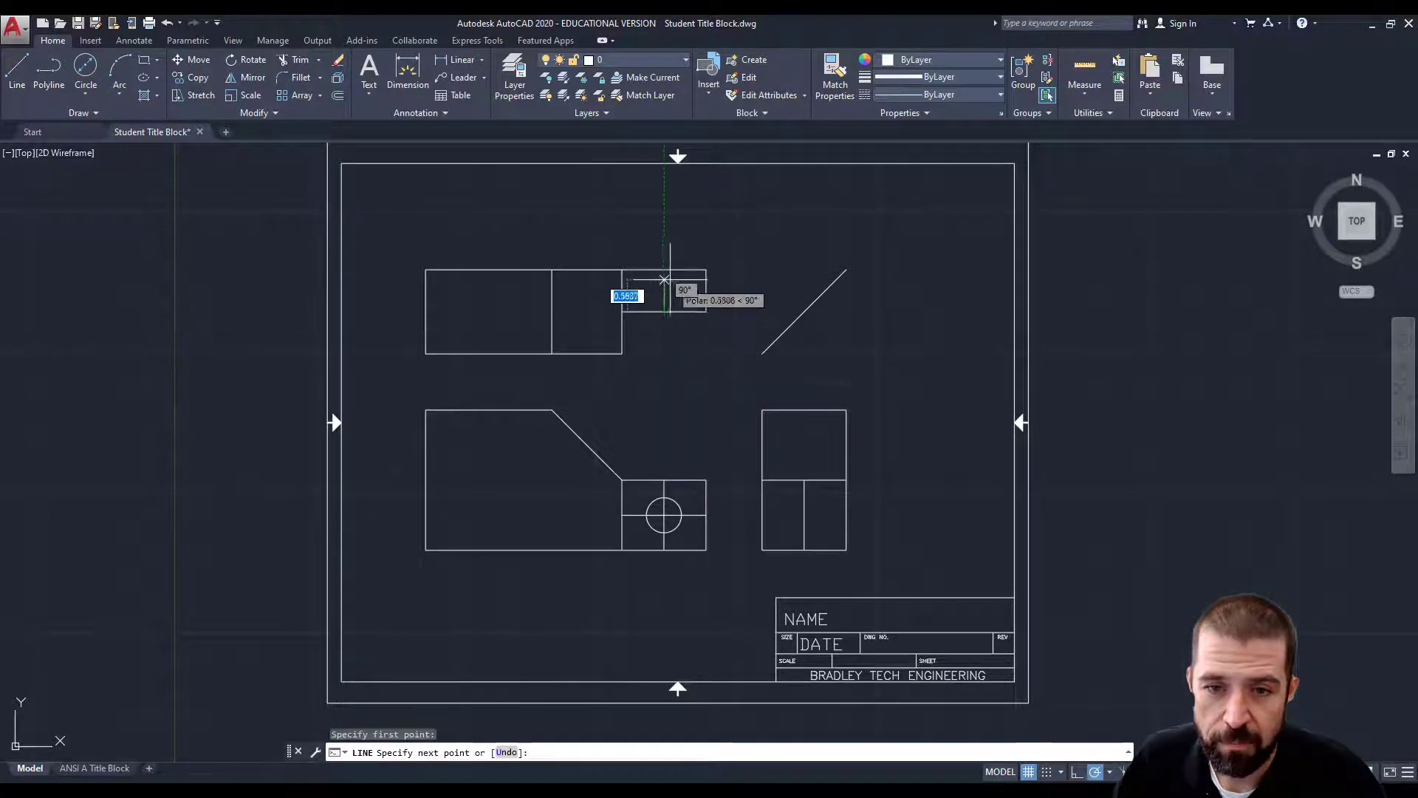
{"action": "key", "text": "Escape"}
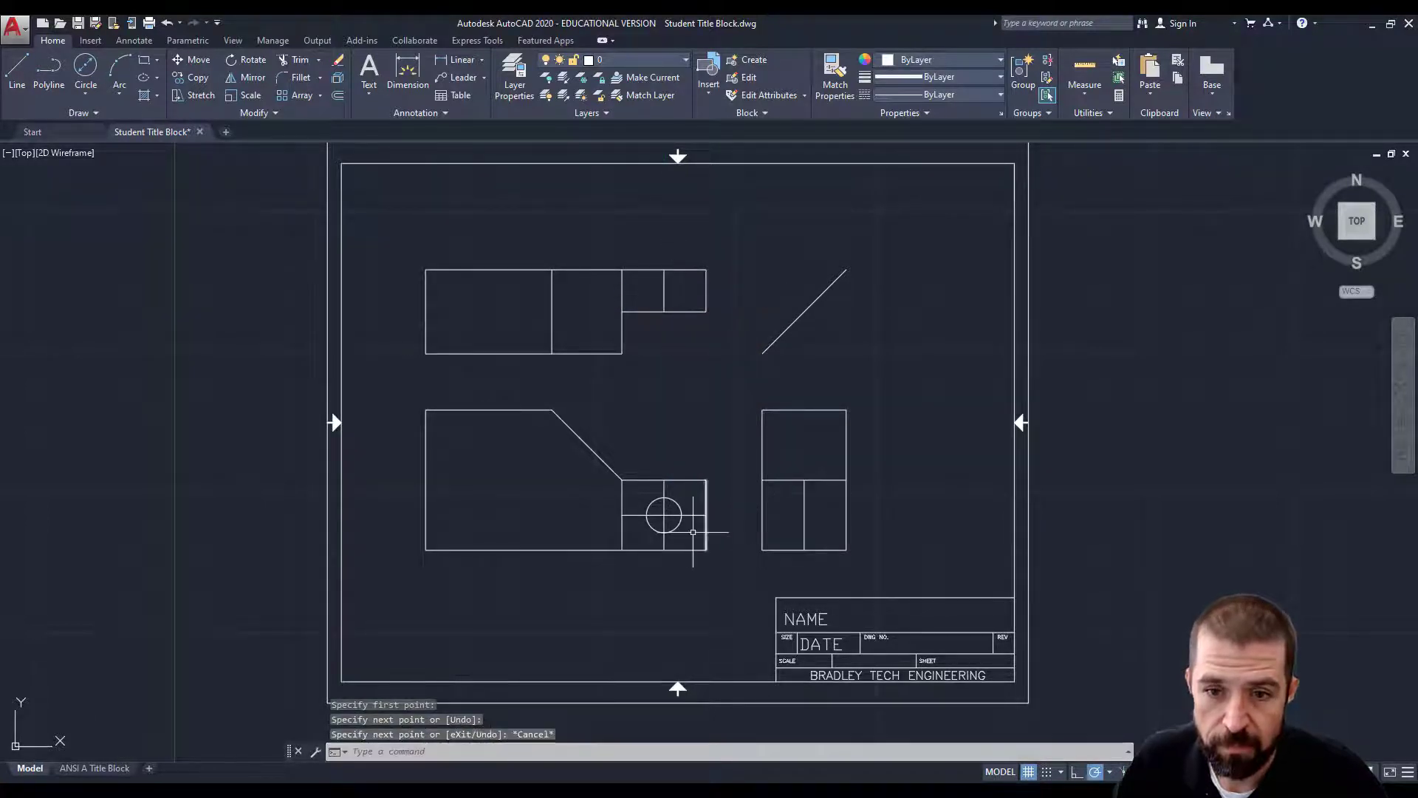
Draw a horizontal line across the side view level with the hole's centre, and trim its part left of the vertical divider
{"action": "key", "text": "Return"}
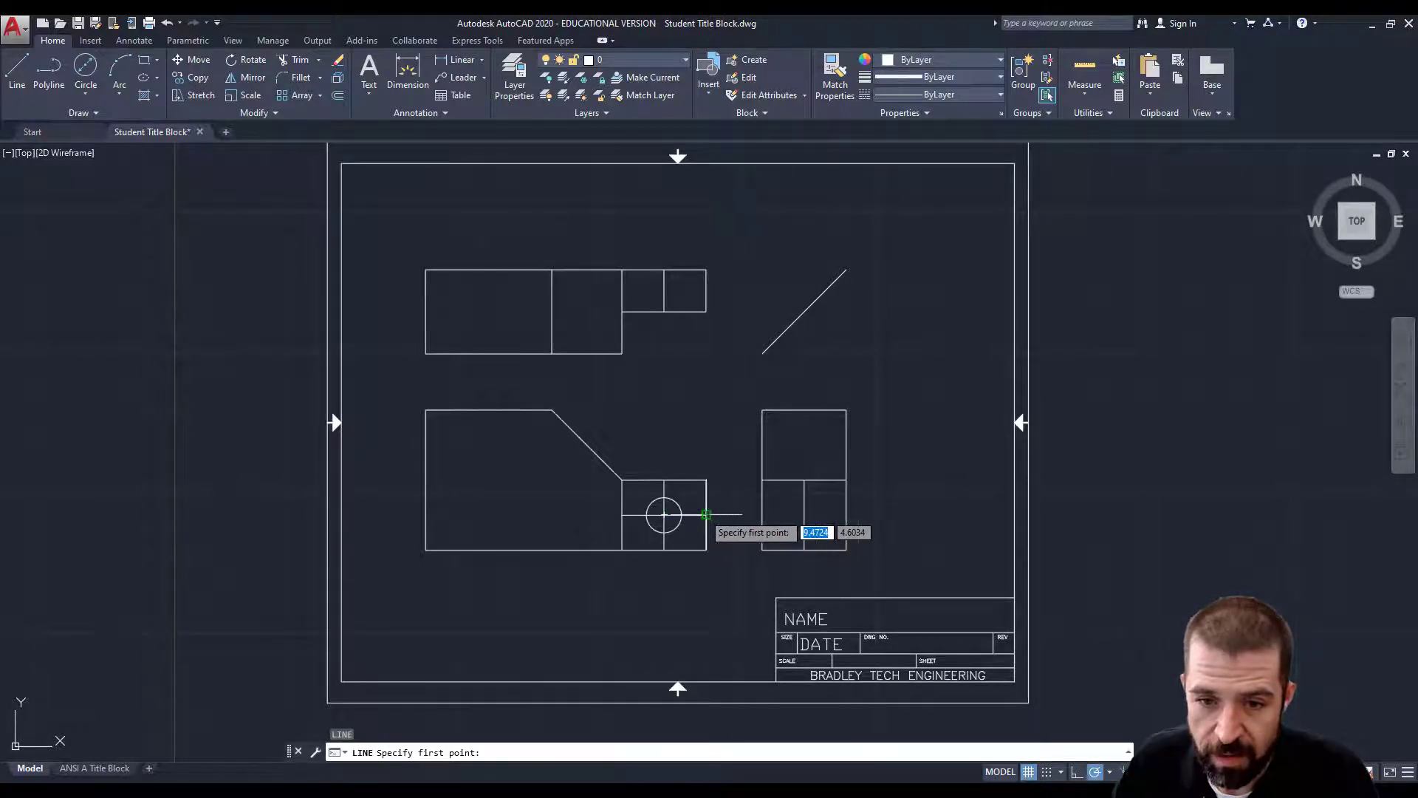
{"action": "left_click", "coordinate": [762, 514]}
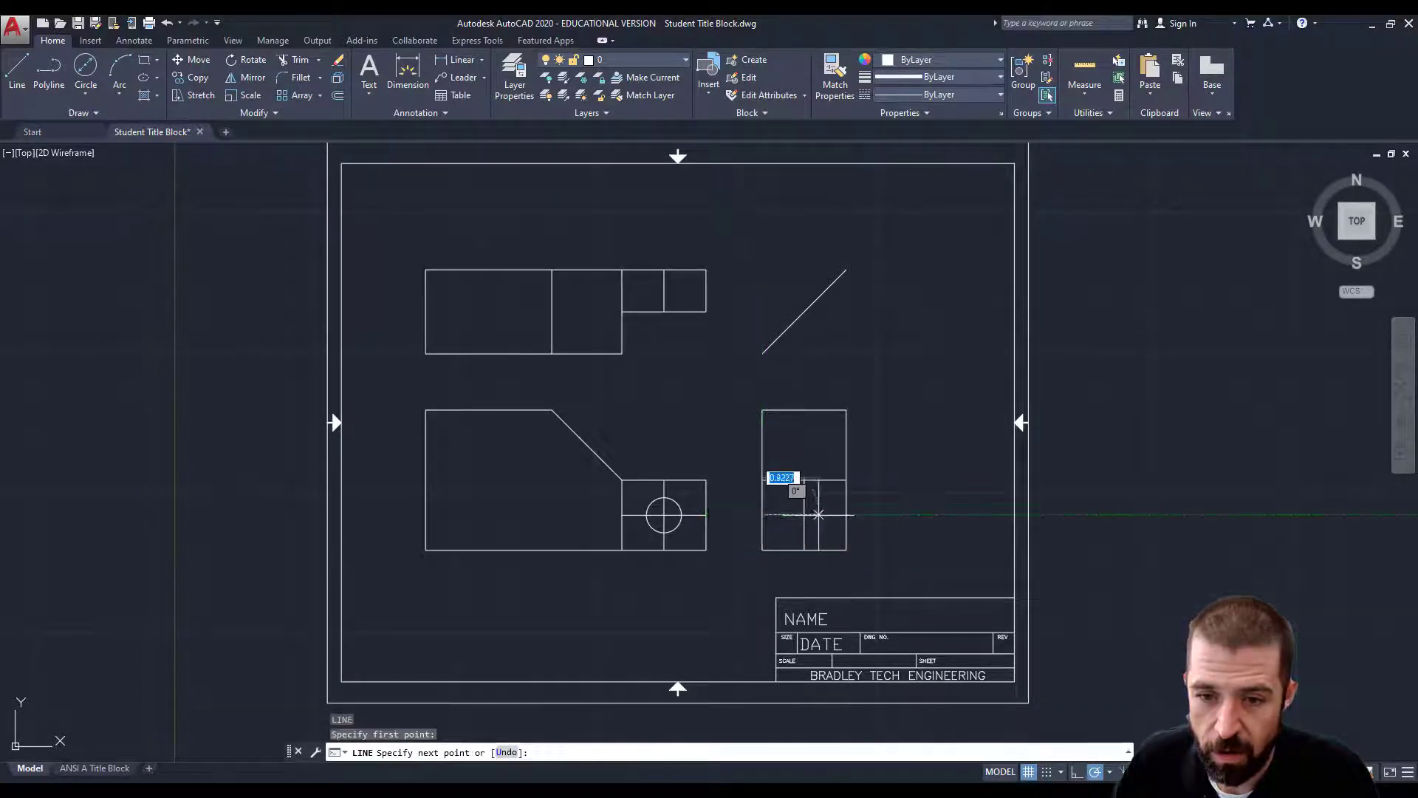
{"action": "left_click", "coordinate": [846, 514]}
{"action": "key", "text": "Return"}
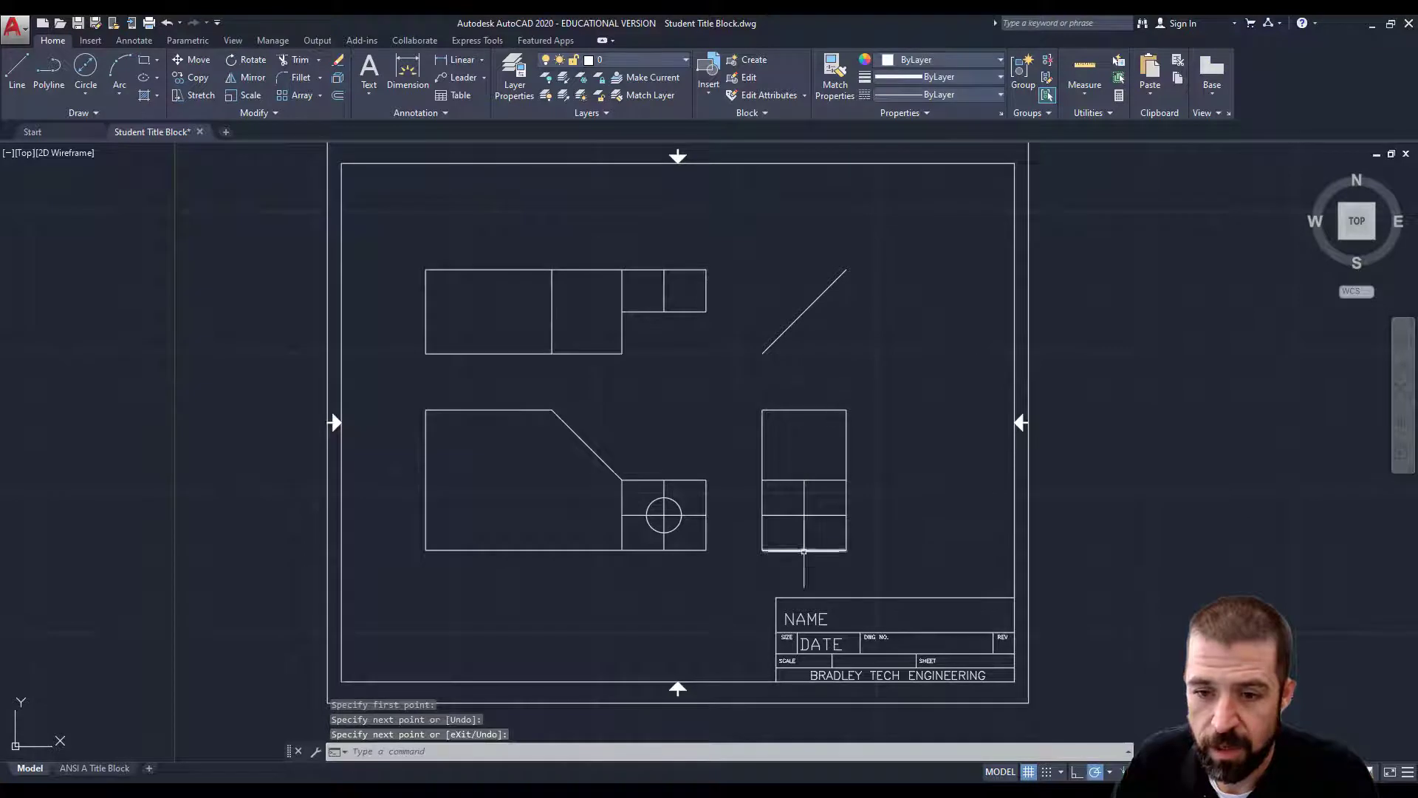
{"action": "left_click", "coordinate": [298, 65]}
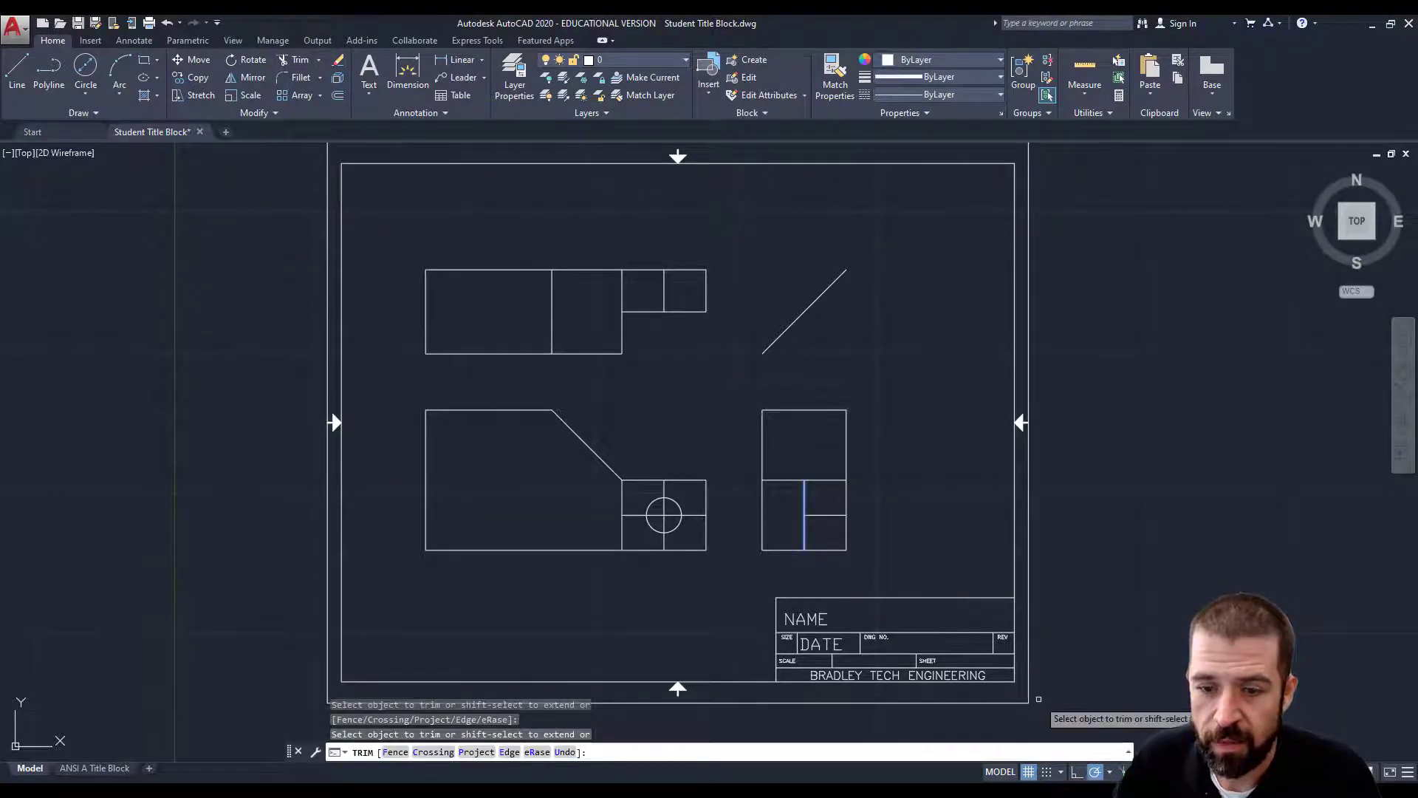
{"action": "key", "text": "Escape"}
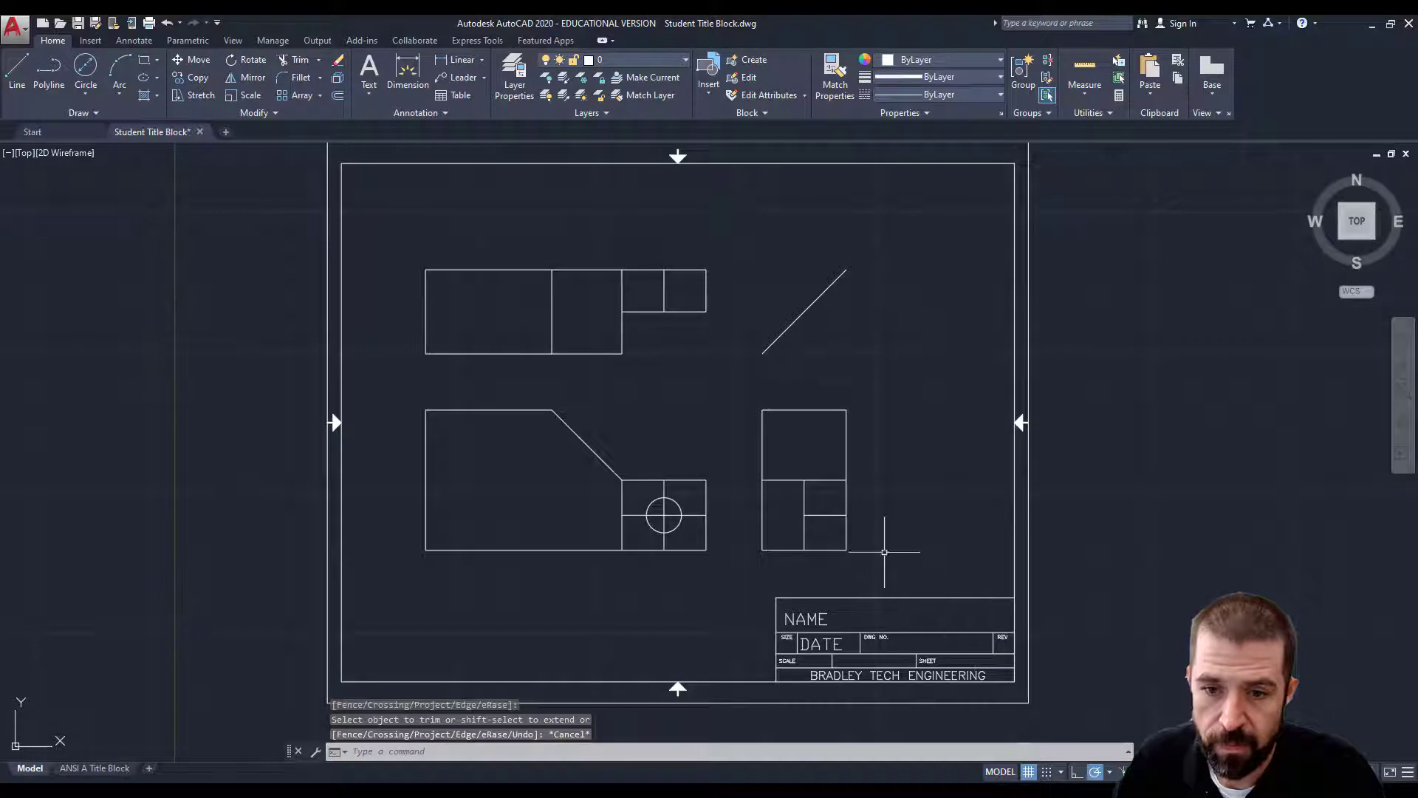
Put the hole's centre lines in the front, top and side views on the CENTER layer
{"action": "left_click", "coordinate": [830, 516]}
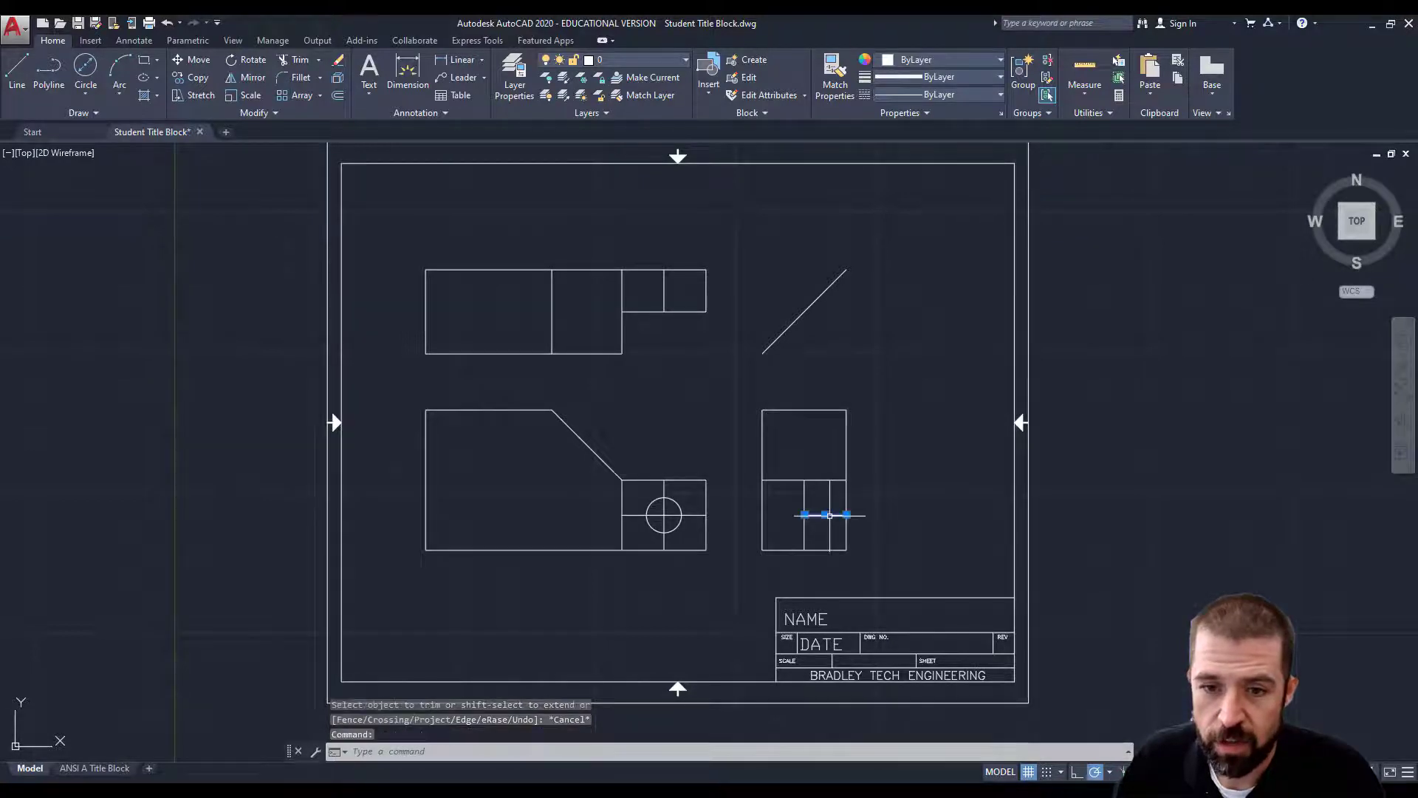
{"action": "left_click", "coordinate": [695, 513]}
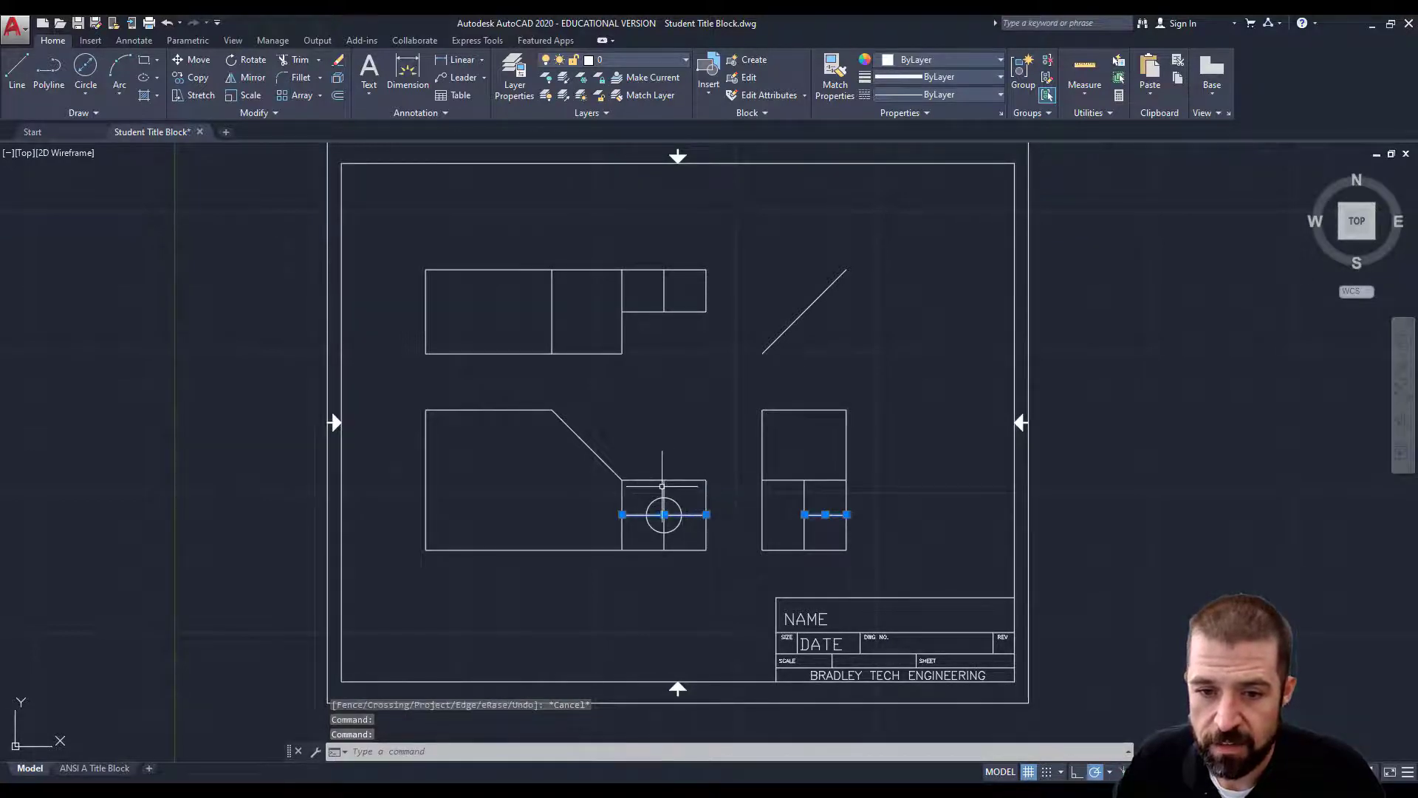
{"action": "left_click", "coordinate": [663, 488]}
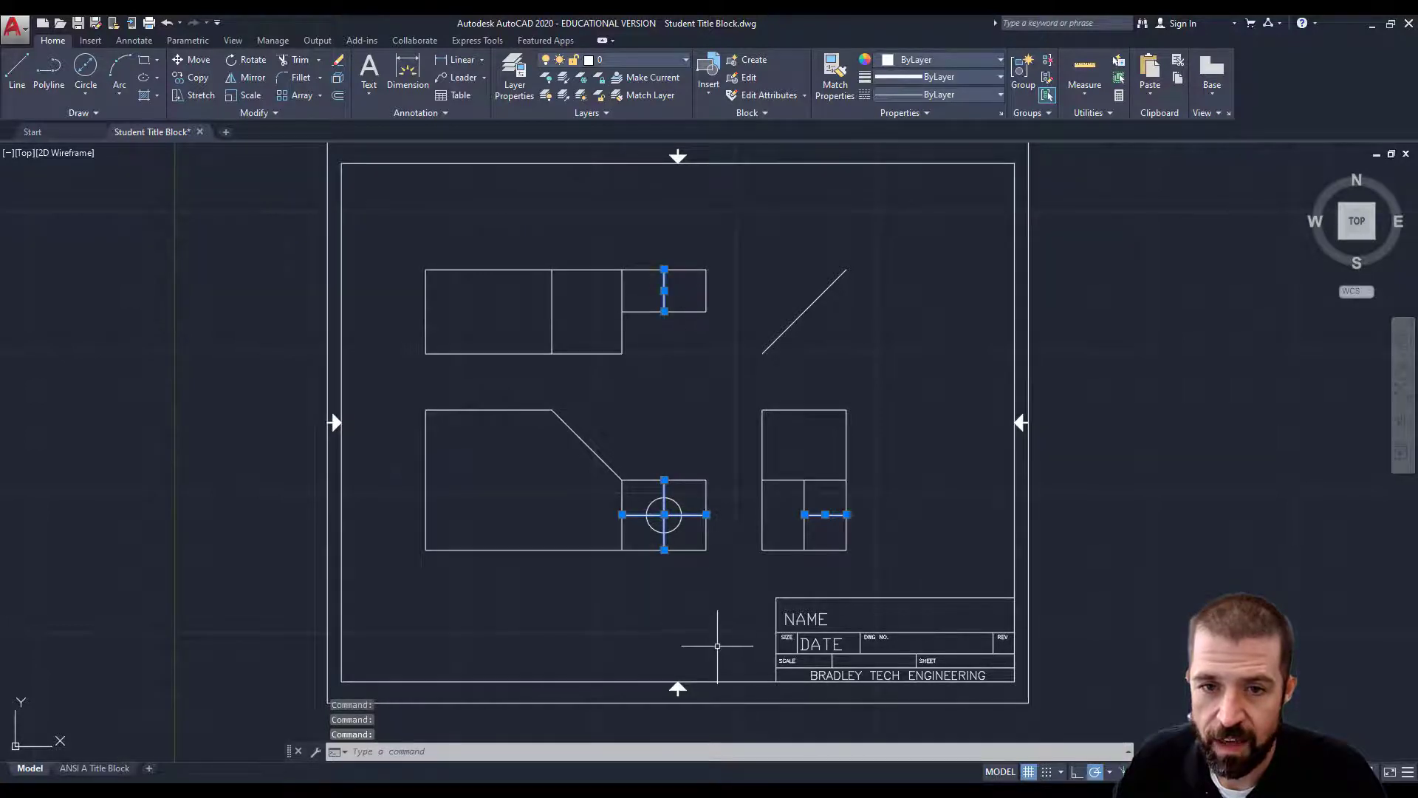
{"action": "left_click", "coordinate": [659, 64]}
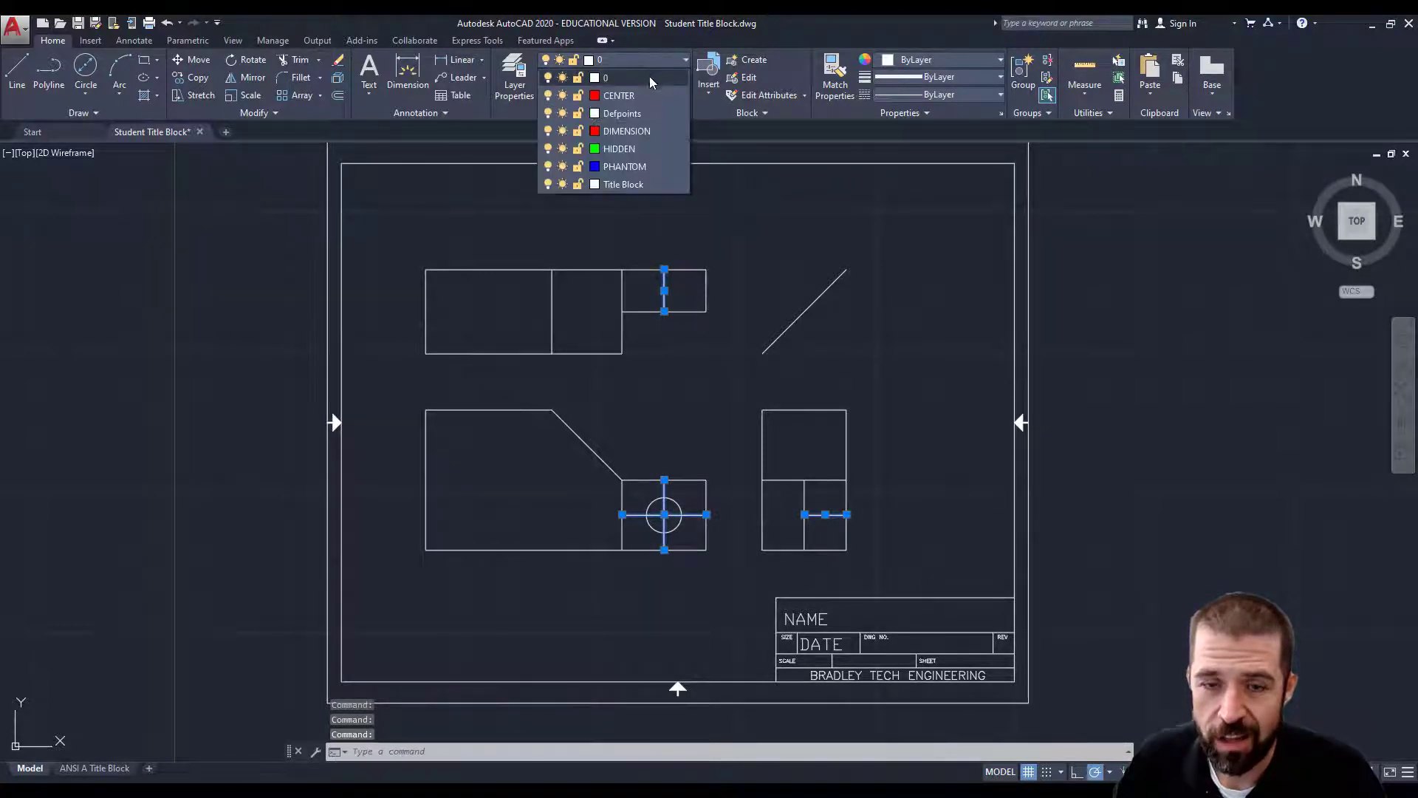
{"action": "left_click", "coordinate": [629, 95]}
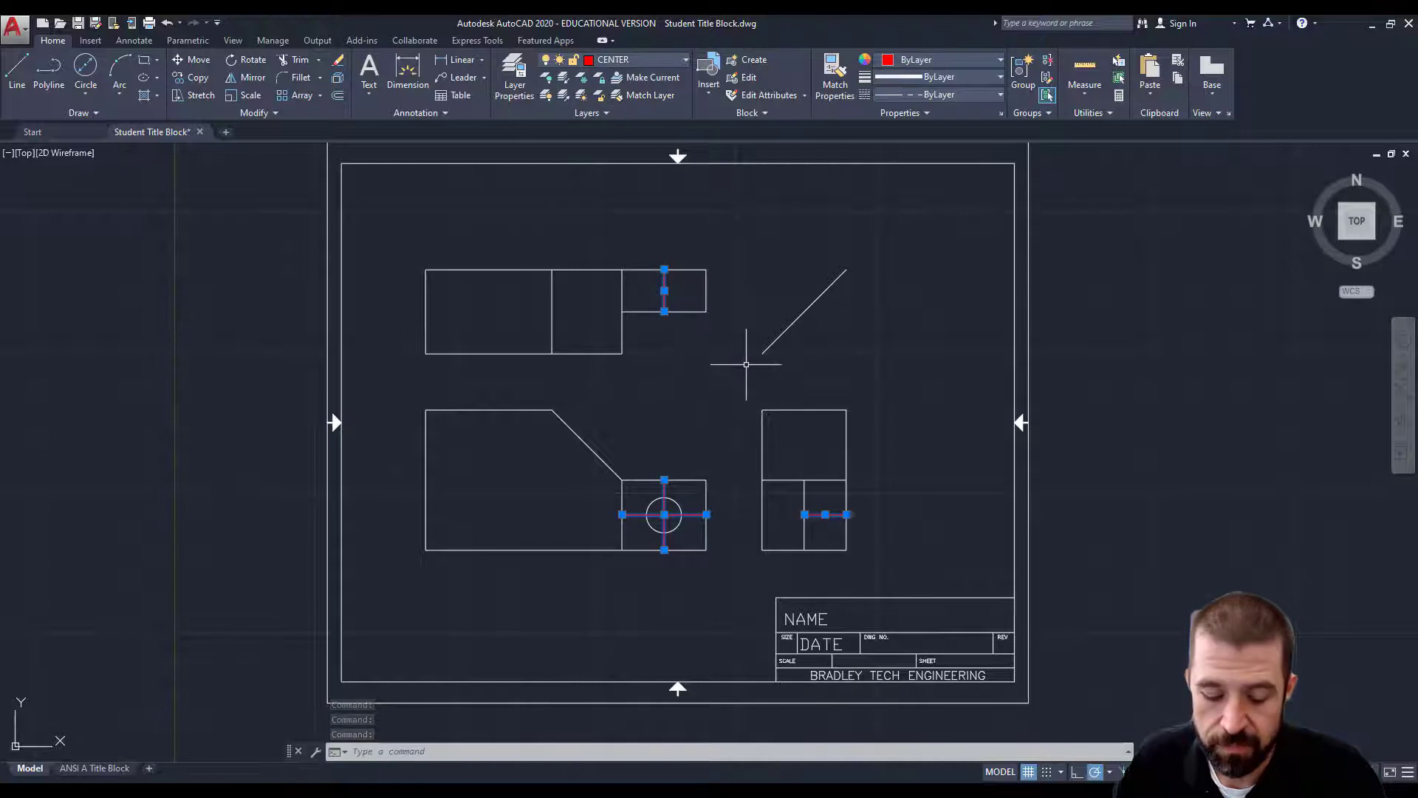
{"action": "key", "text": "Escape"}
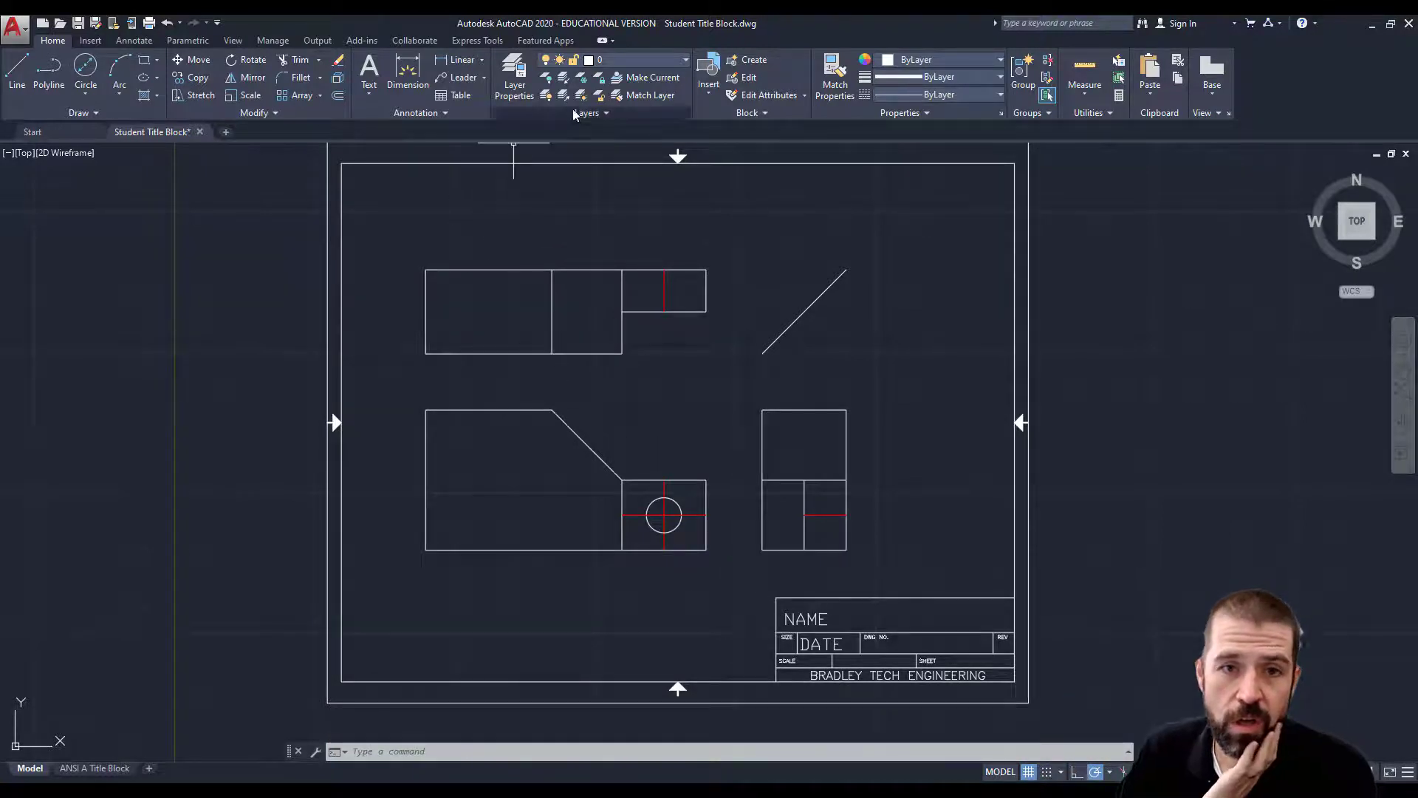
Make HIDDEN the current layer and draw the hole's two vertical hidden edges across the top view's tab, aligned with the circle's sides
{"action": "left_click", "coordinate": [616, 62]}
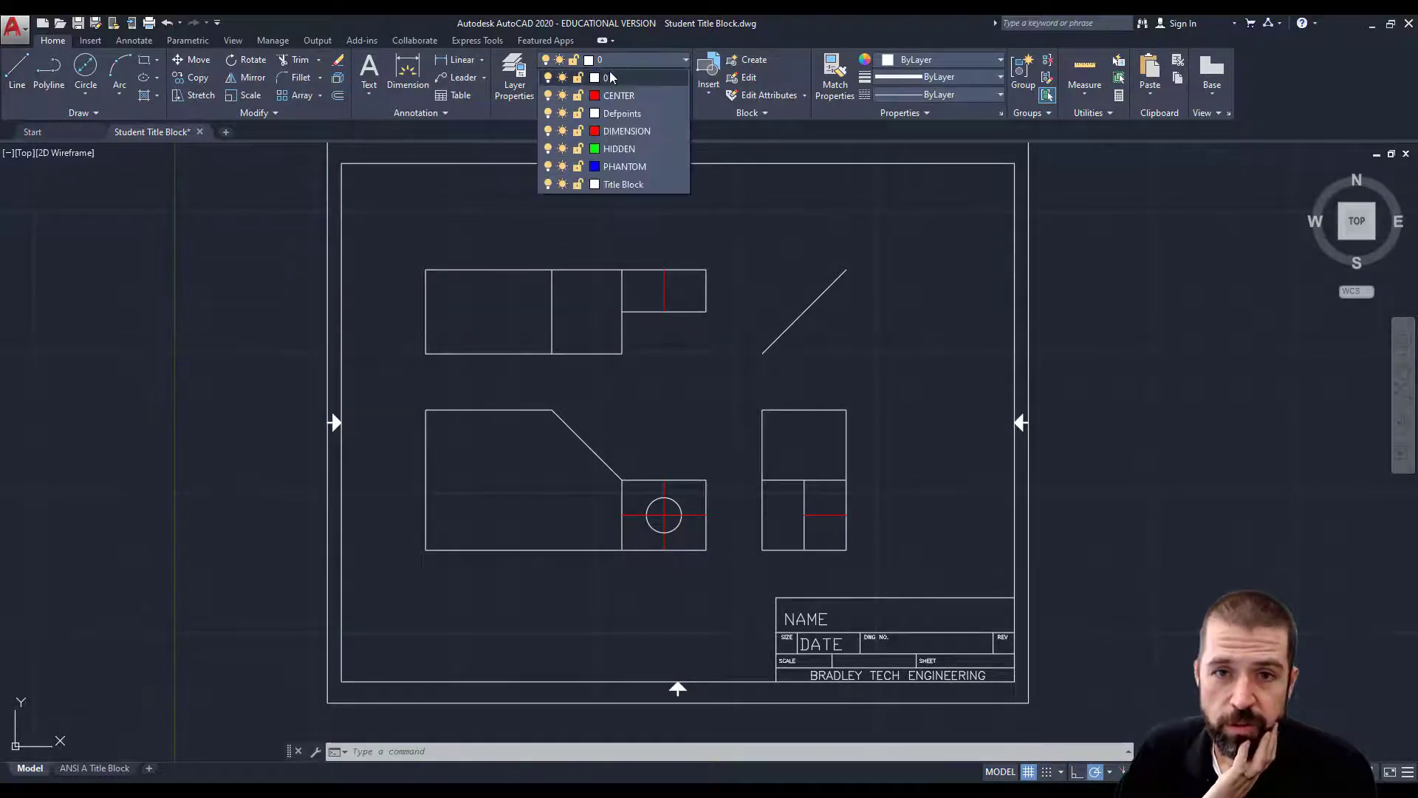
{"action": "left_click", "coordinate": [618, 149]}
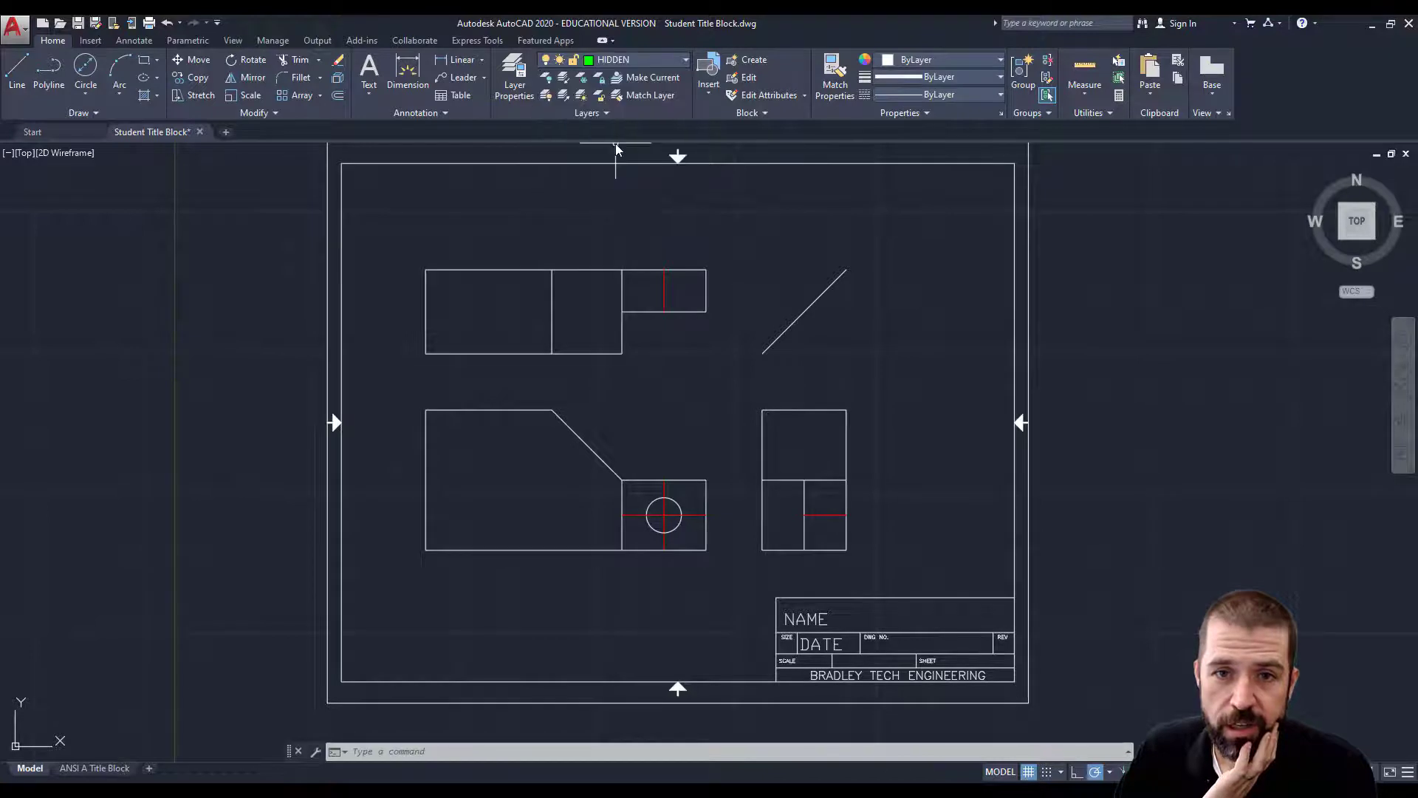
{"action": "left_click", "coordinate": [16, 70]}
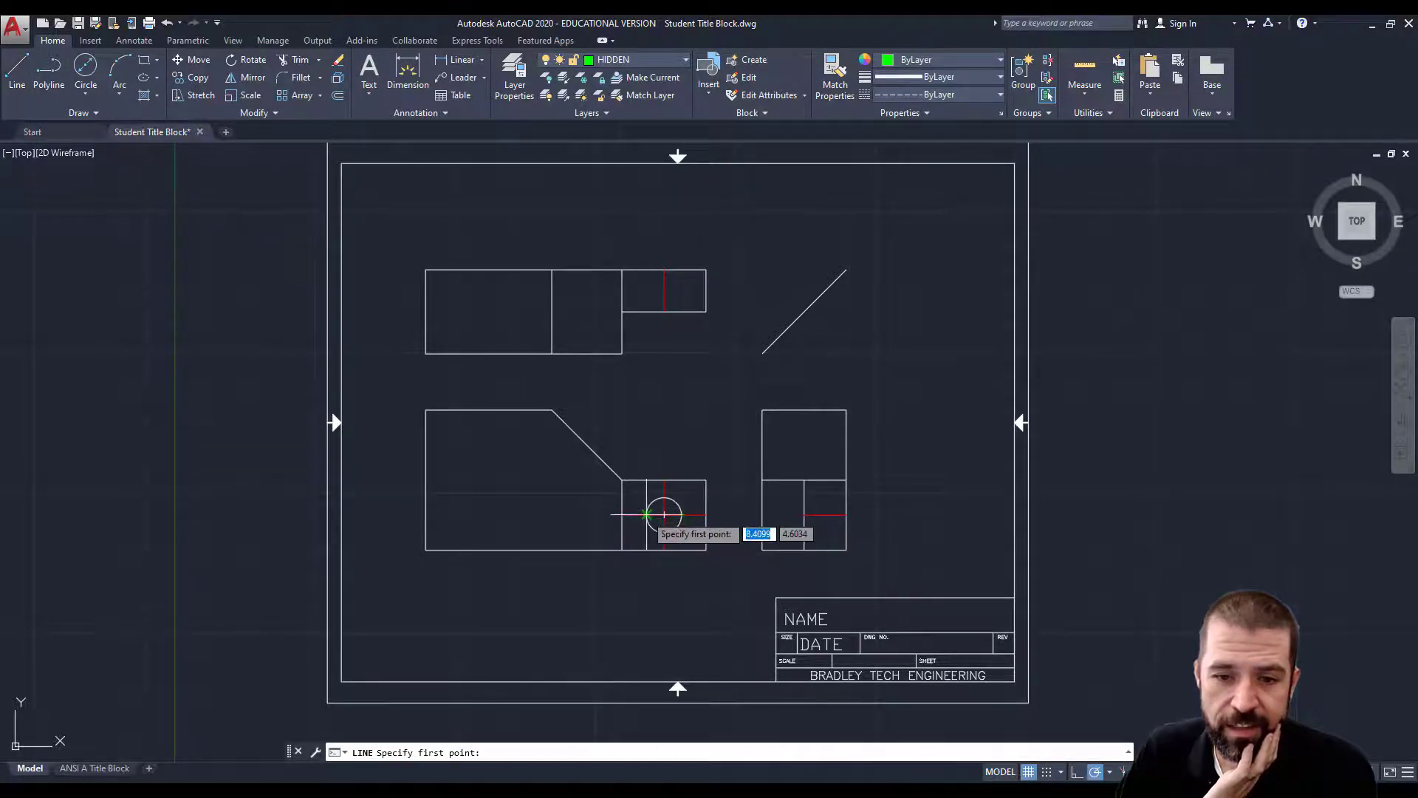
{"action": "left_click", "coordinate": [647, 311]}
{"action": "left_click", "coordinate": [647, 269]}
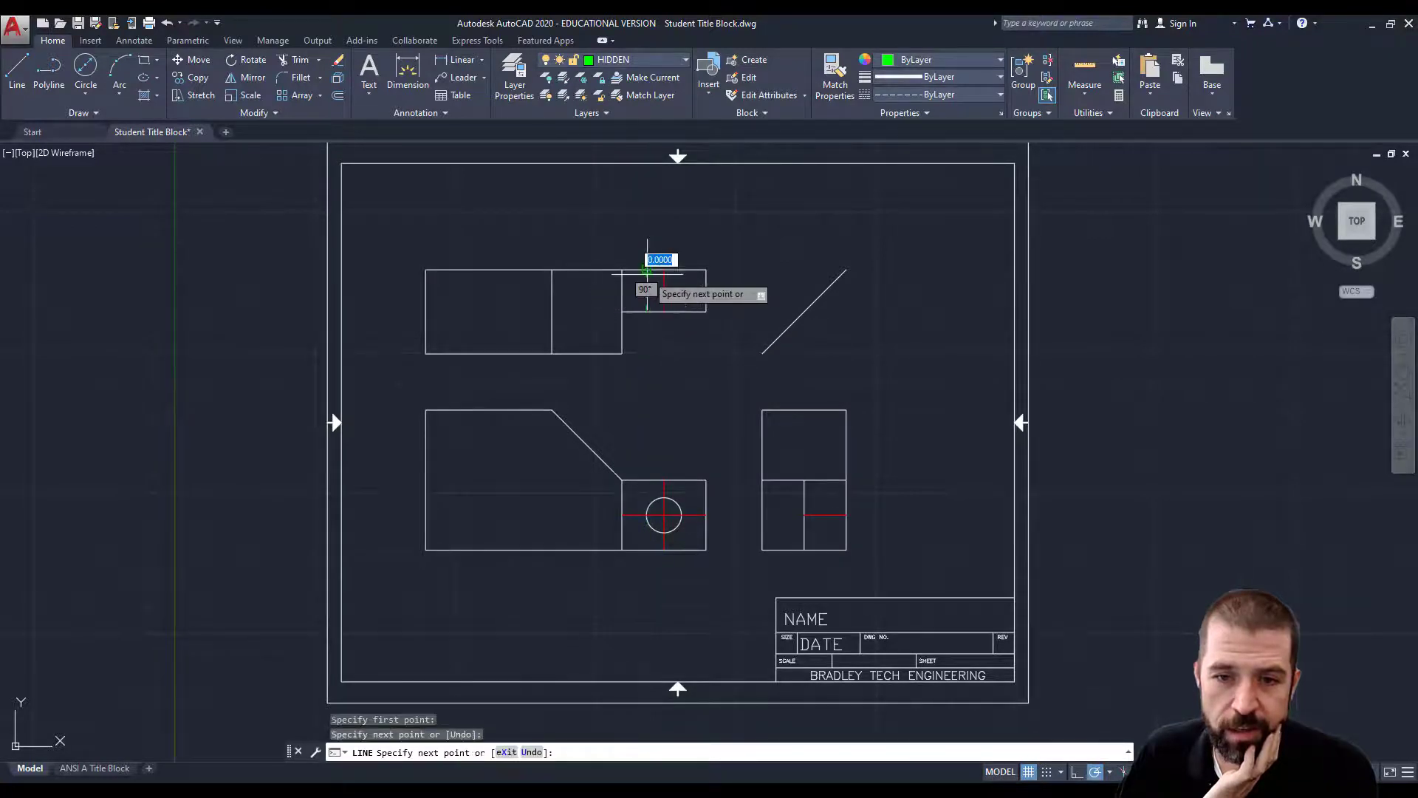
{"action": "key", "text": "Return"}
{"action": "key", "text": "Return"}
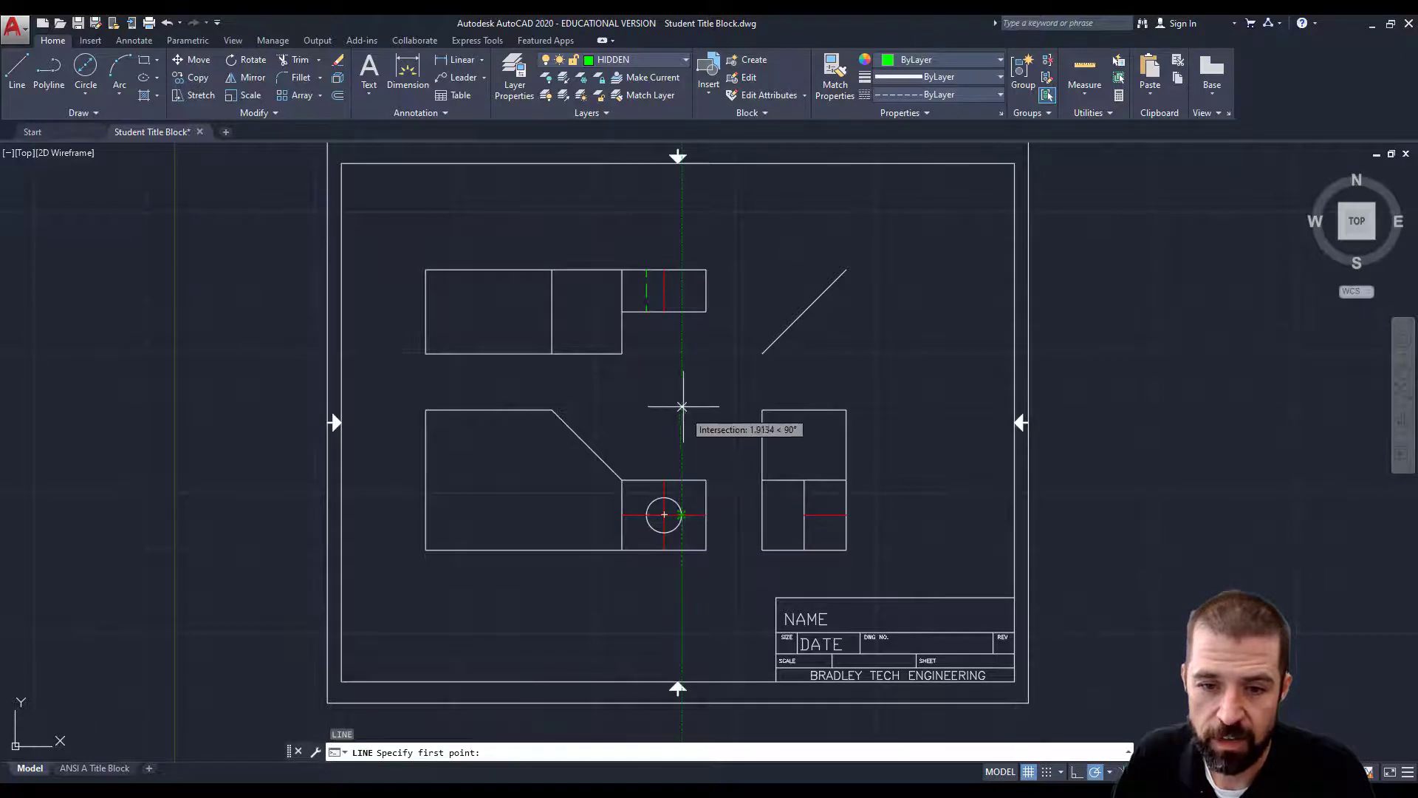
{"action": "left_click", "coordinate": [683, 311]}
{"action": "left_click", "coordinate": [681, 271]}
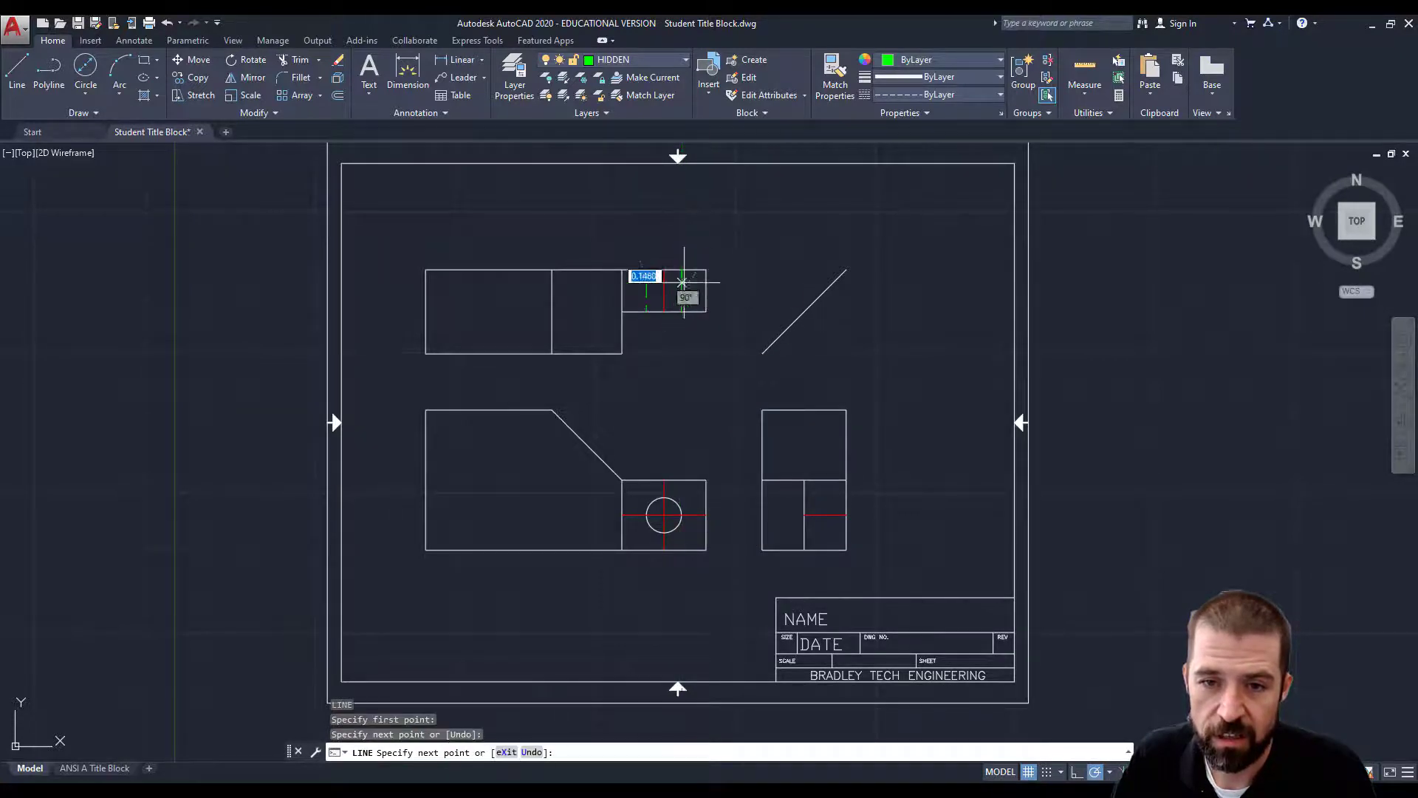
{"action": "key", "text": "Return"}
Draw the hole's two horizontal hidden edges in the side view, level with the circle's top and bottom, from the divider to the outer edge
{"action": "key", "text": "Return"}
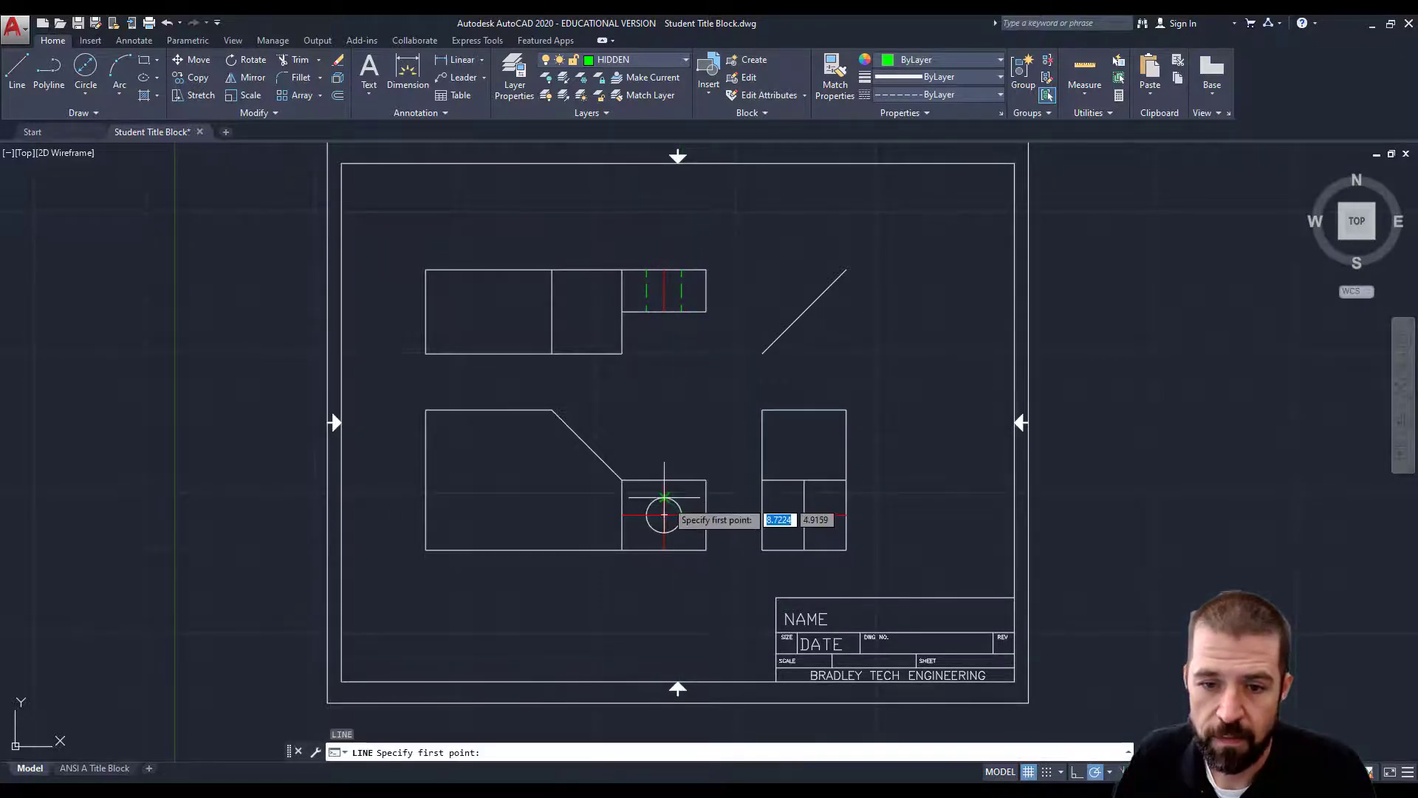
{"action": "left_click", "coordinate": [805, 497]}
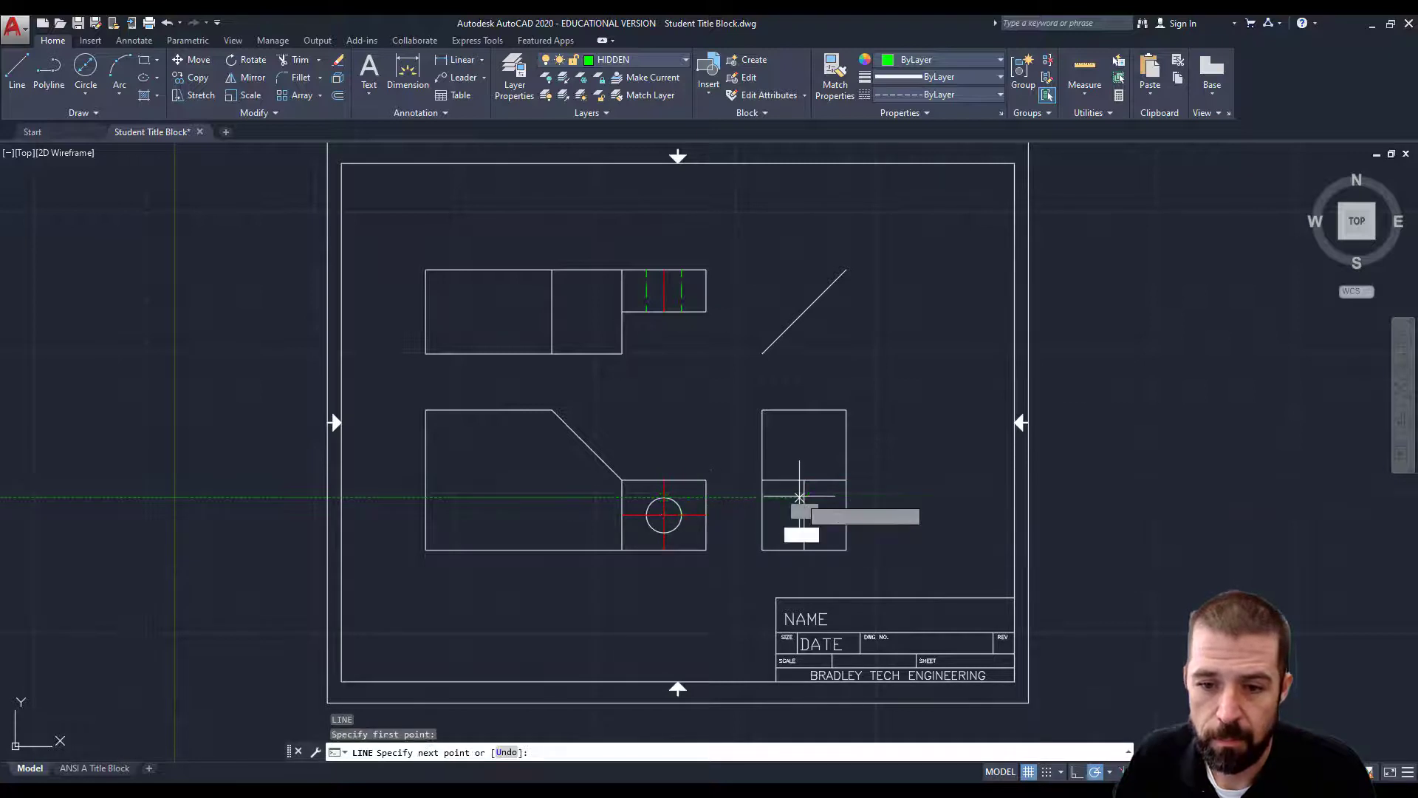
{"action": "left_click", "coordinate": [847, 497]}
{"action": "key", "text": "Return"}
{"action": "key", "text": "Return"}
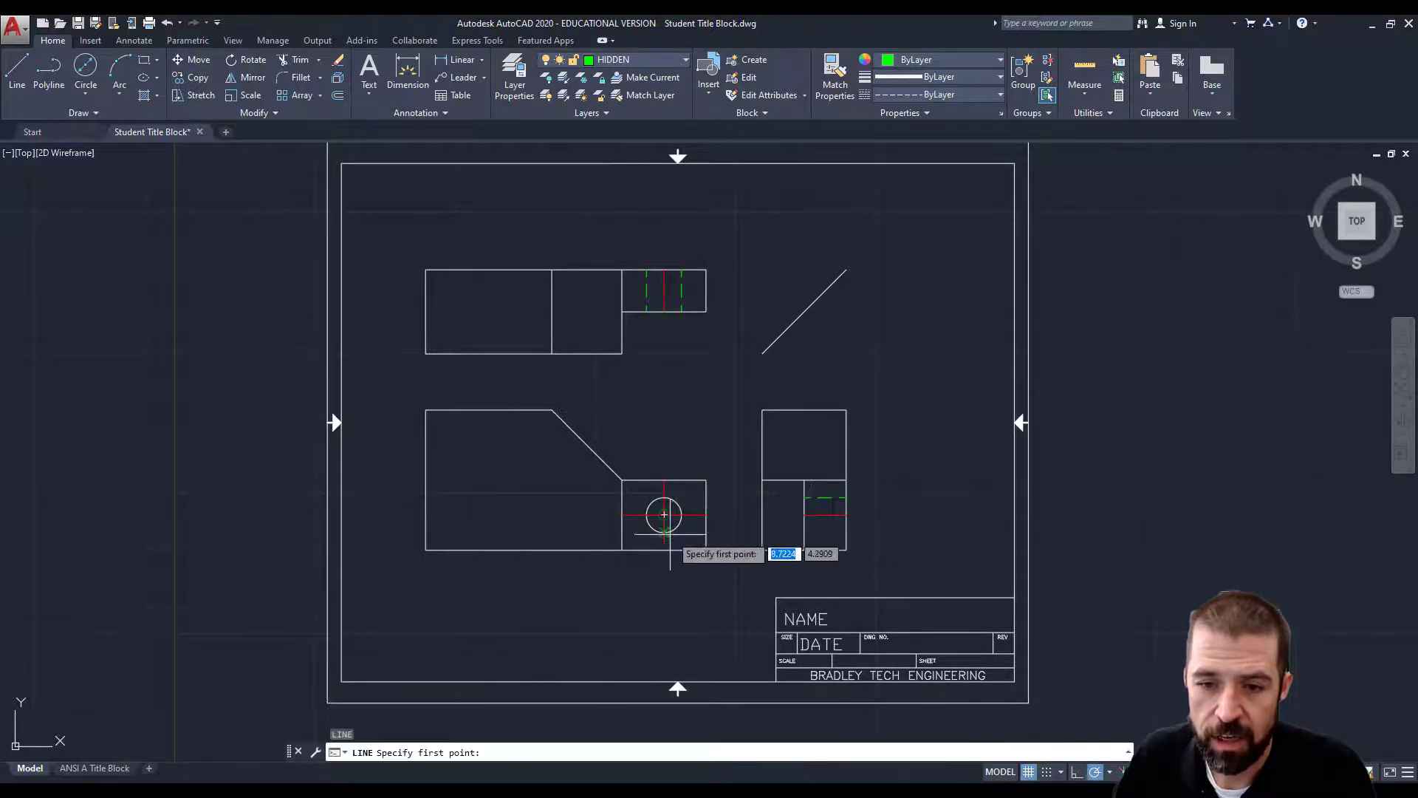
{"action": "left_click", "coordinate": [805, 532]}
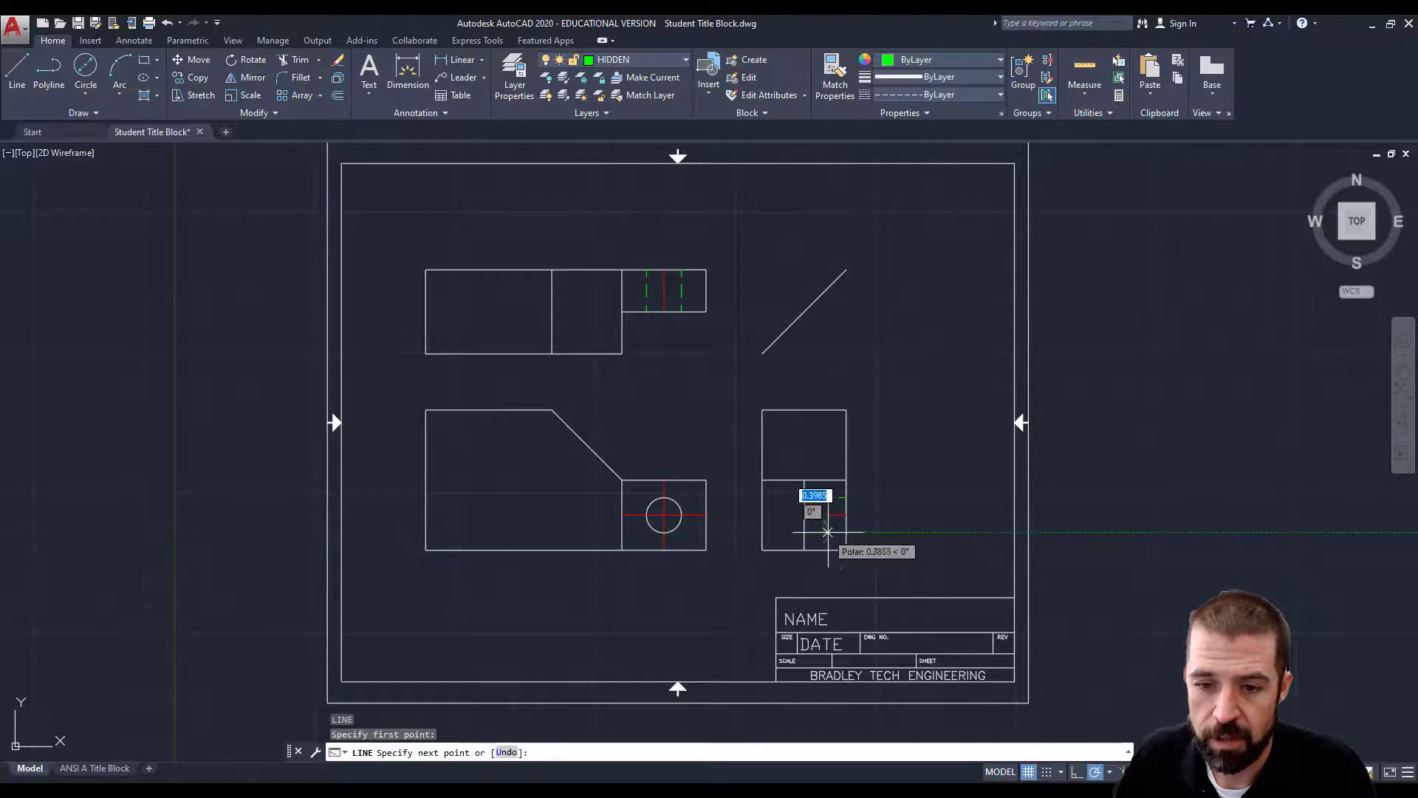
{"action": "left_click", "coordinate": [846, 532]}
{"action": "key", "text": "Return"}
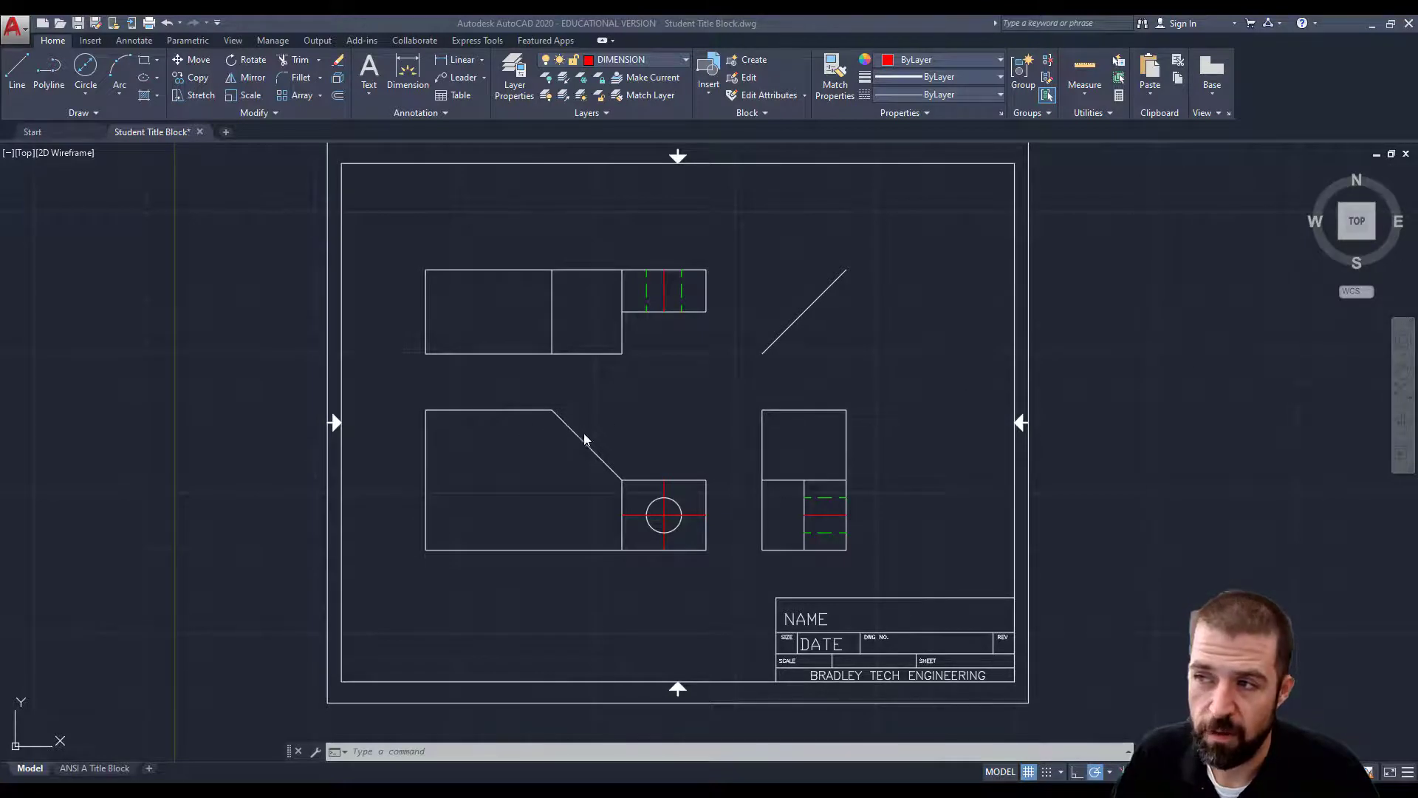
Check the worksheet's dimensions for exercise 12, and add a linear dimension for the front view's overall width between the top and front views
{"action": "left_click", "coordinate": [449, 71]}
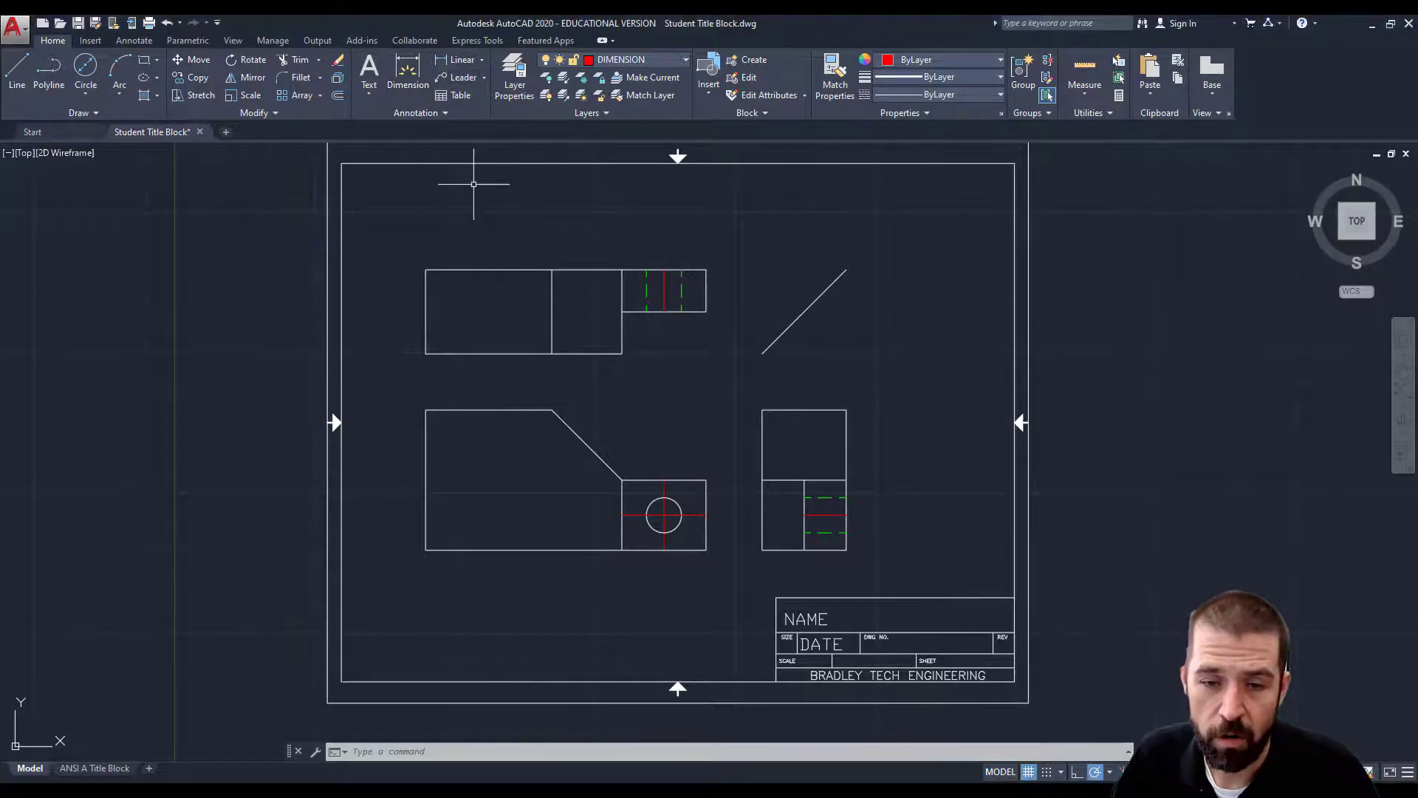
{"action": "mouse_move", "coordinate": [461, 789]}
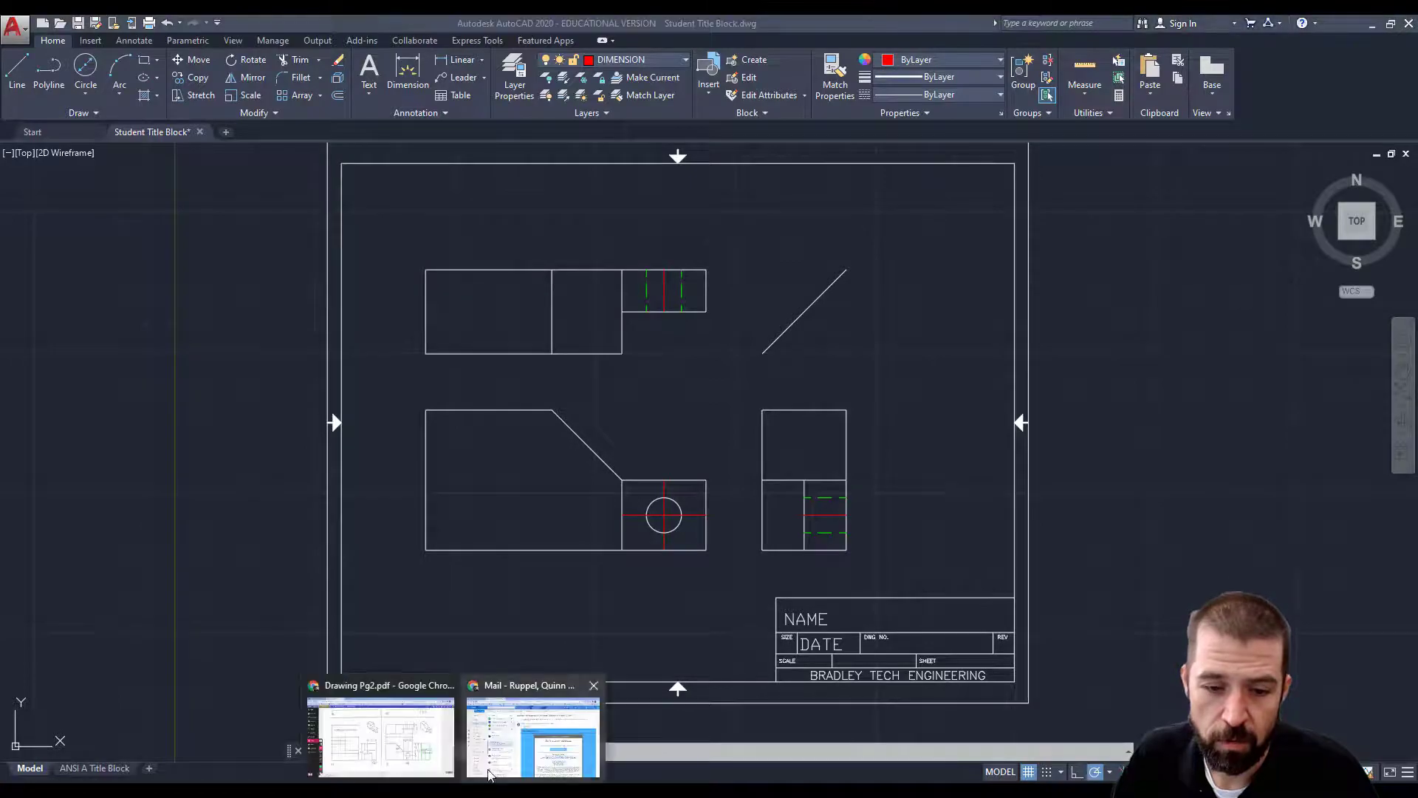
{"action": "left_click", "coordinate": [454, 738]}
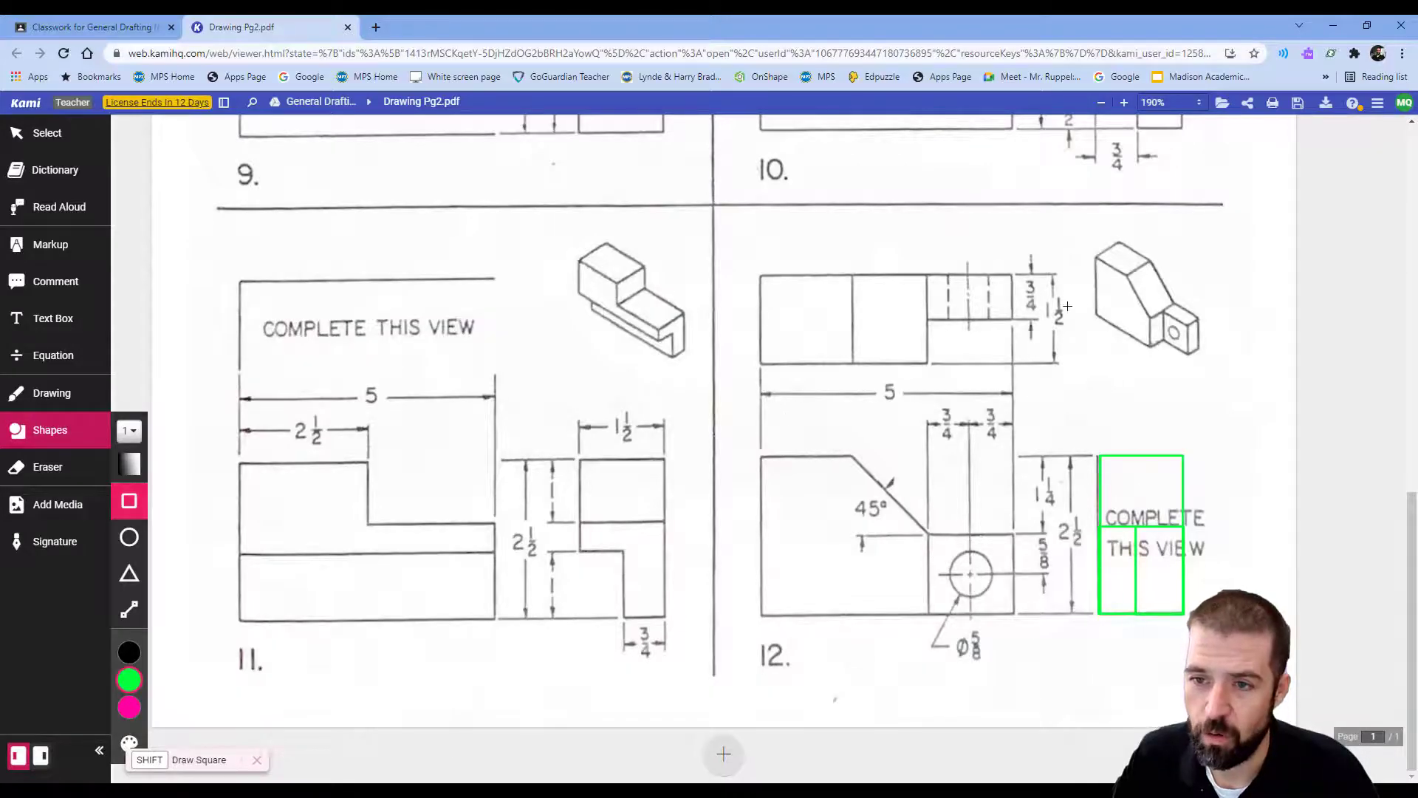
{"action": "key", "text": "alt+Tab"}
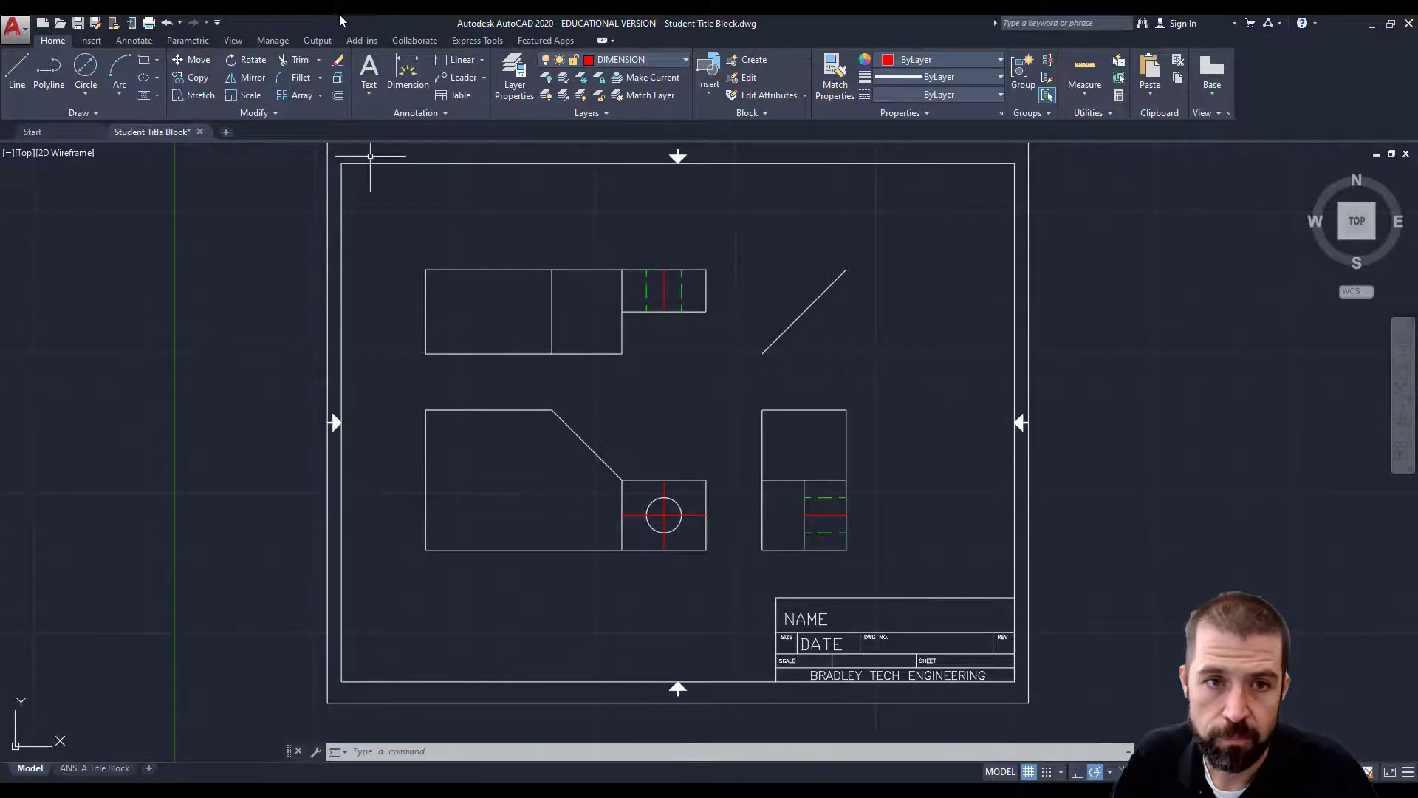
{"action": "left_click", "coordinate": [460, 60]}
{"action": "left_click", "coordinate": [426, 410]}
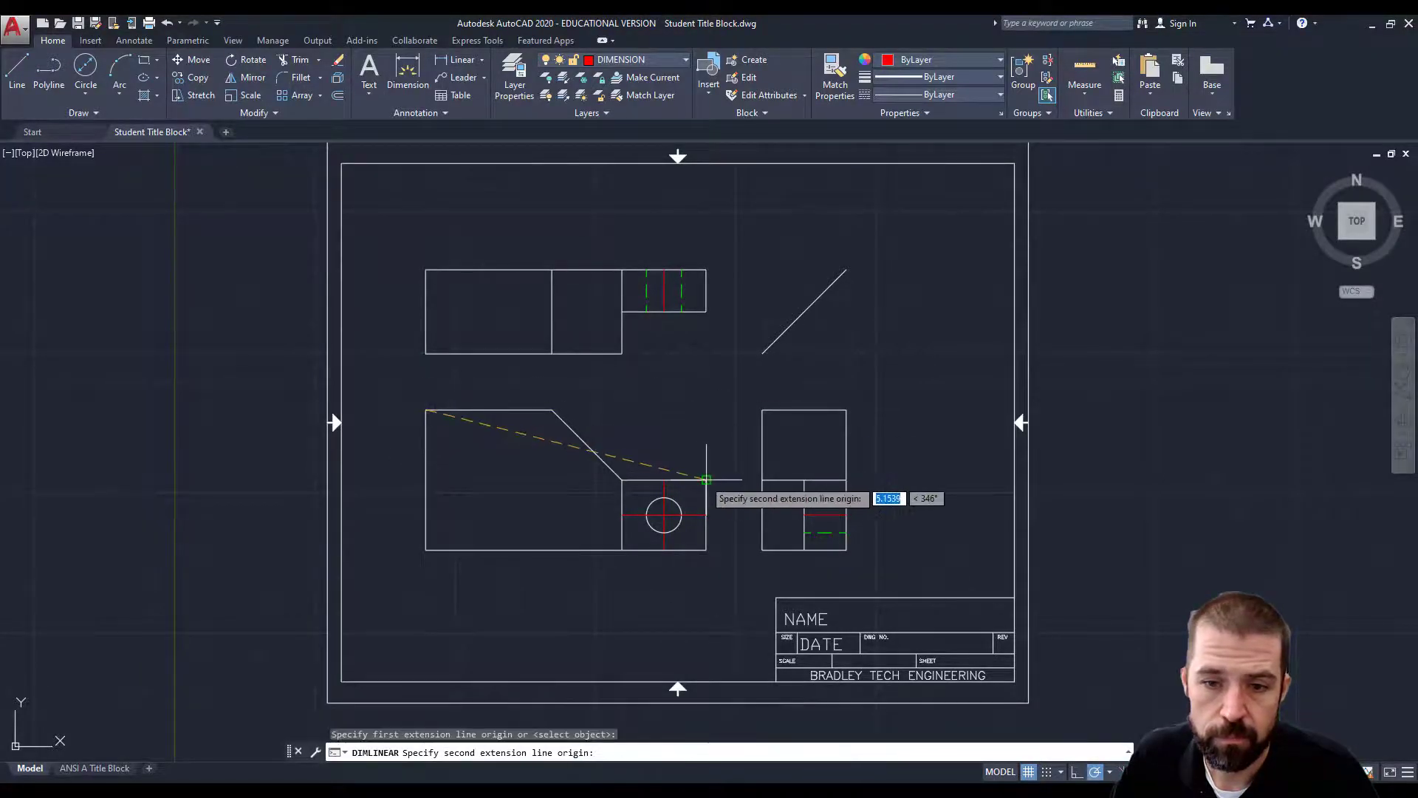
{"action": "left_click", "coordinate": [707, 480]}
{"action": "left_click", "coordinate": [585, 369]}
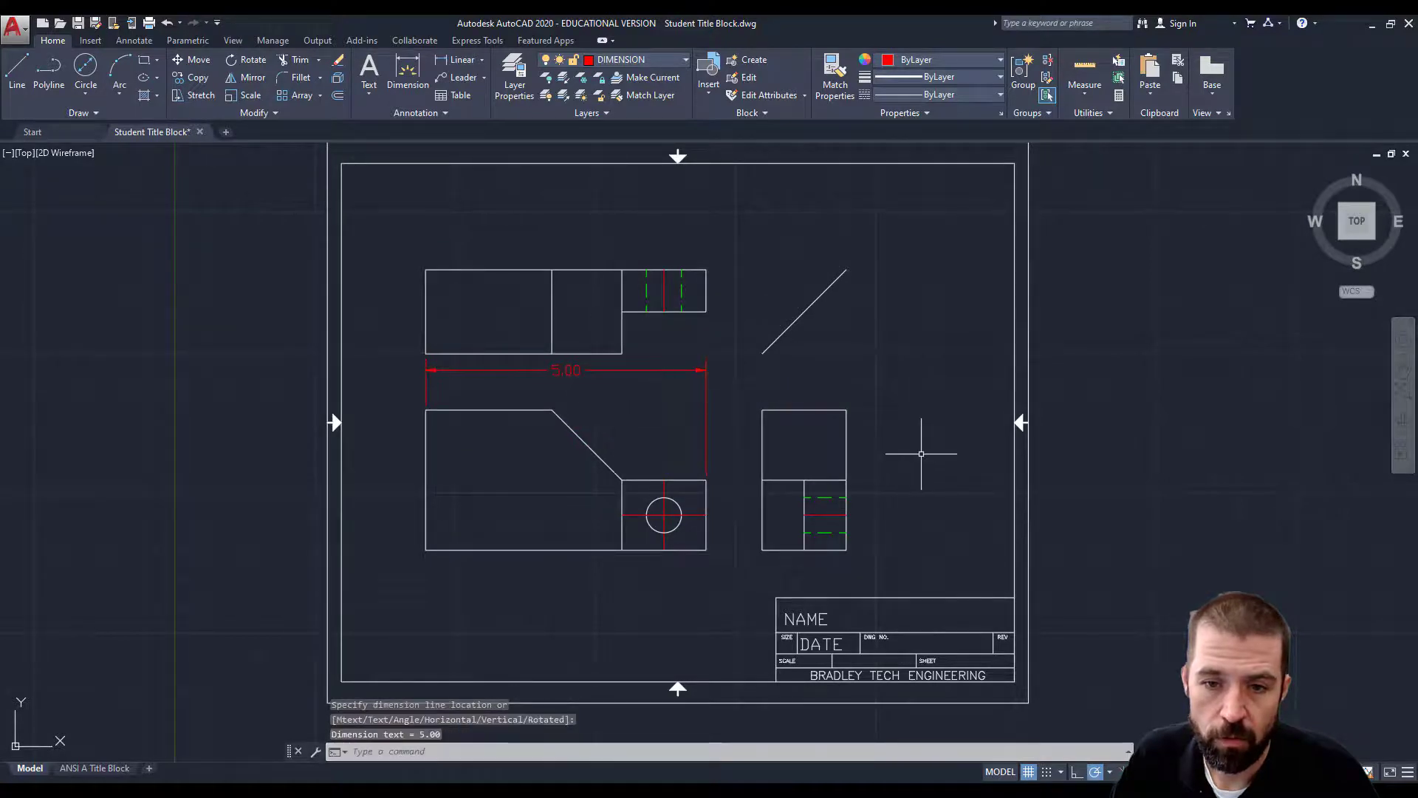
Add linear dimensions for the side view's overall height, beside its outer edge, and its overall depth, above its top edge
{"action": "key", "text": "Return"}
{"action": "left_click", "coordinate": [847, 410]}
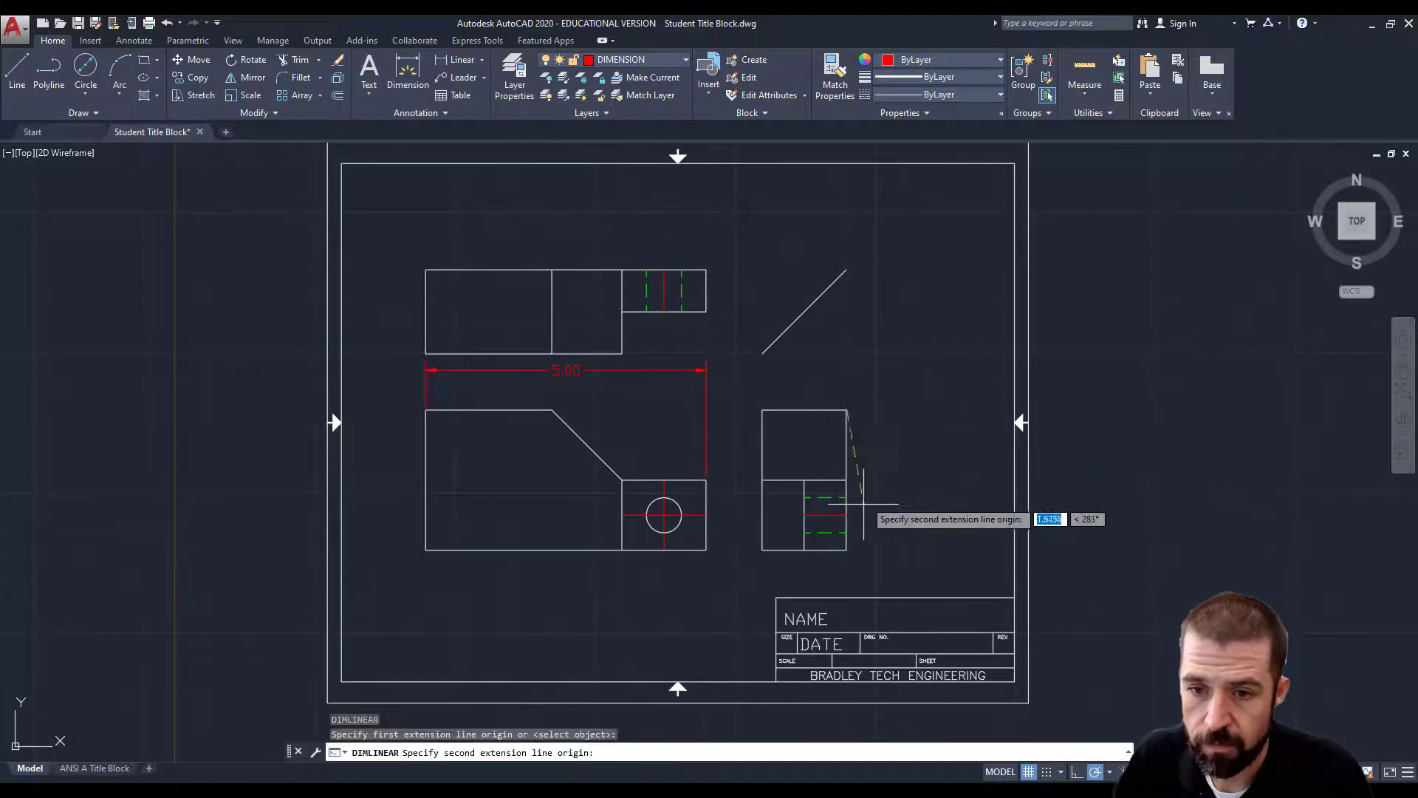
{"action": "left_click", "coordinate": [847, 550]}
{"action": "left_click", "coordinate": [915, 541]}
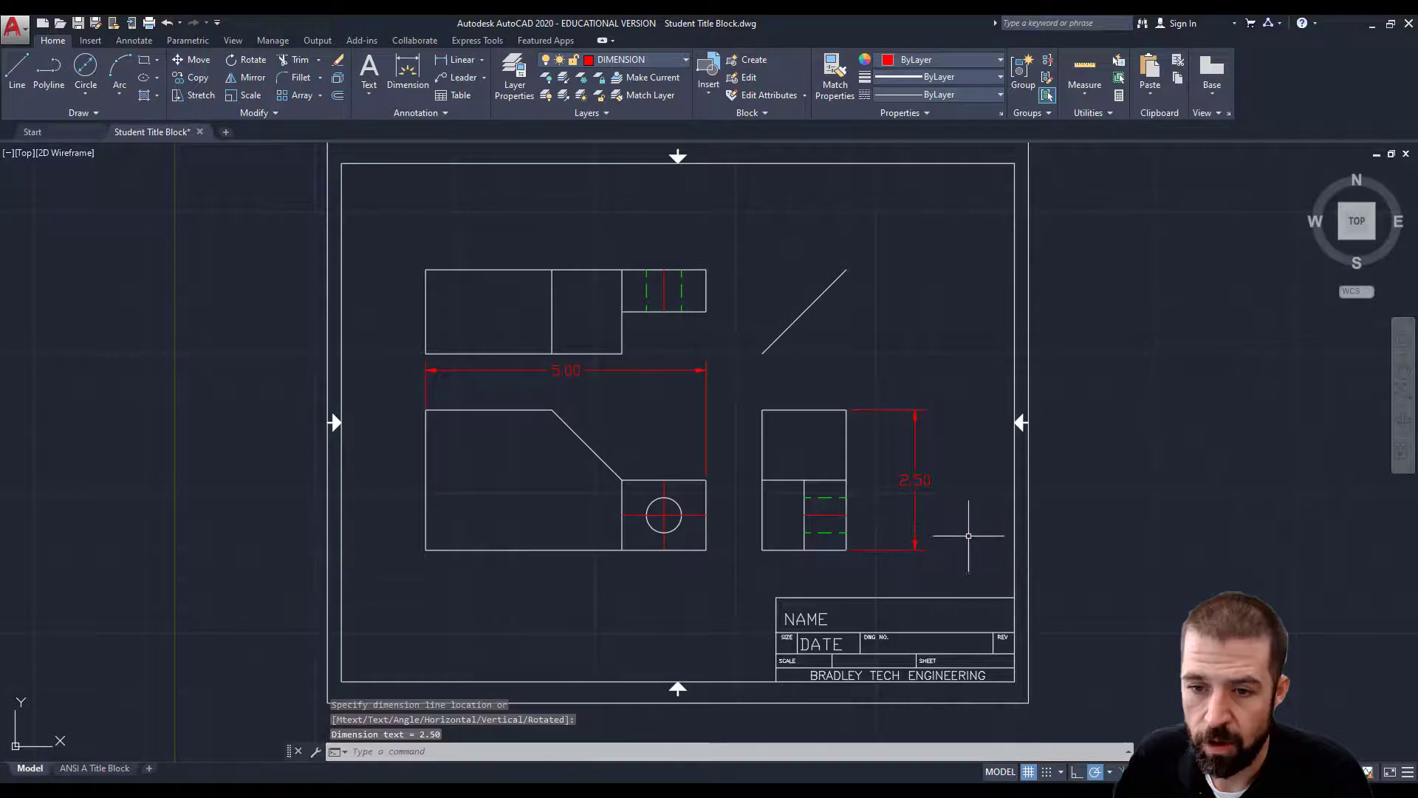
{"action": "key", "text": "Return"}
{"action": "left_click", "coordinate": [763, 410]}
{"action": "left_click", "coordinate": [847, 410]}
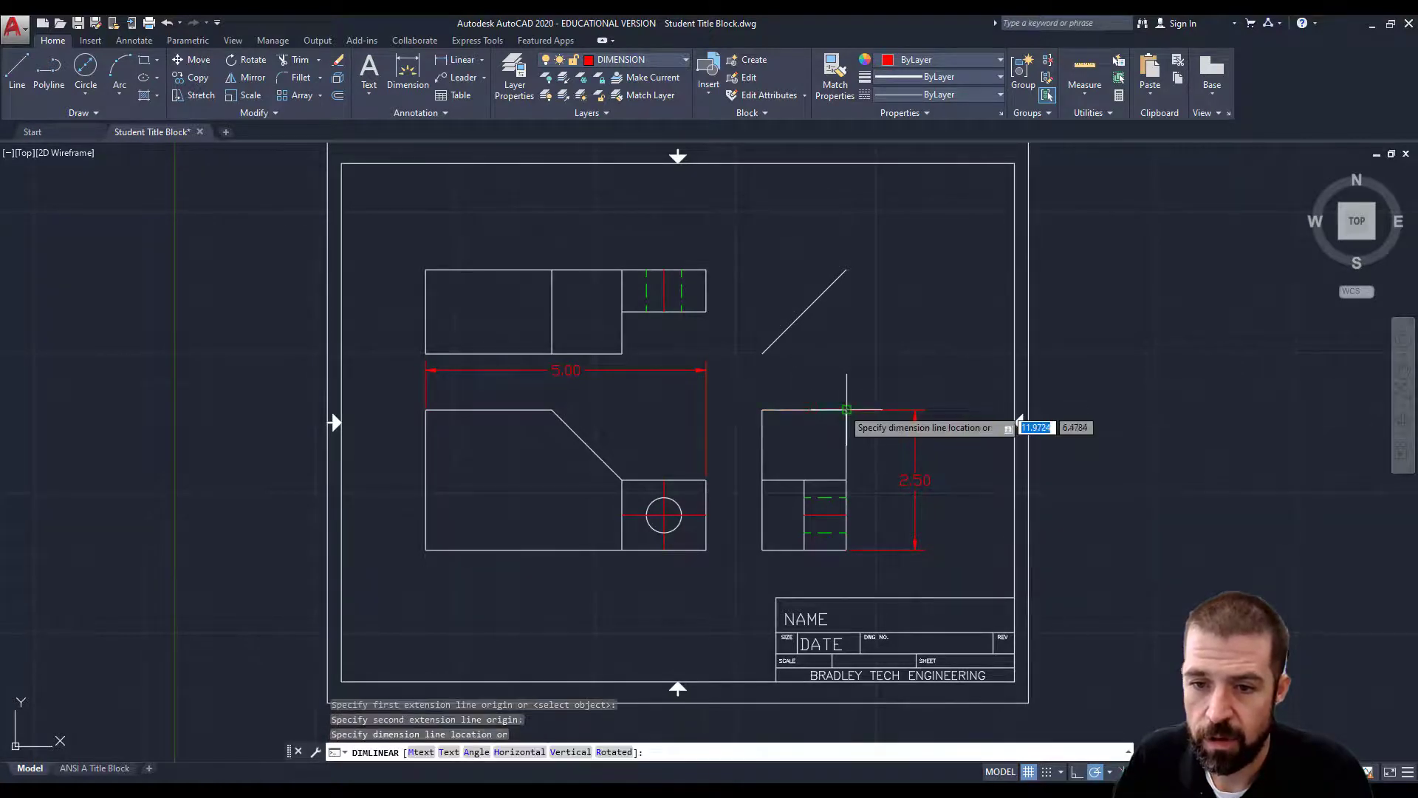
{"action": "left_click", "coordinate": [837, 375]}
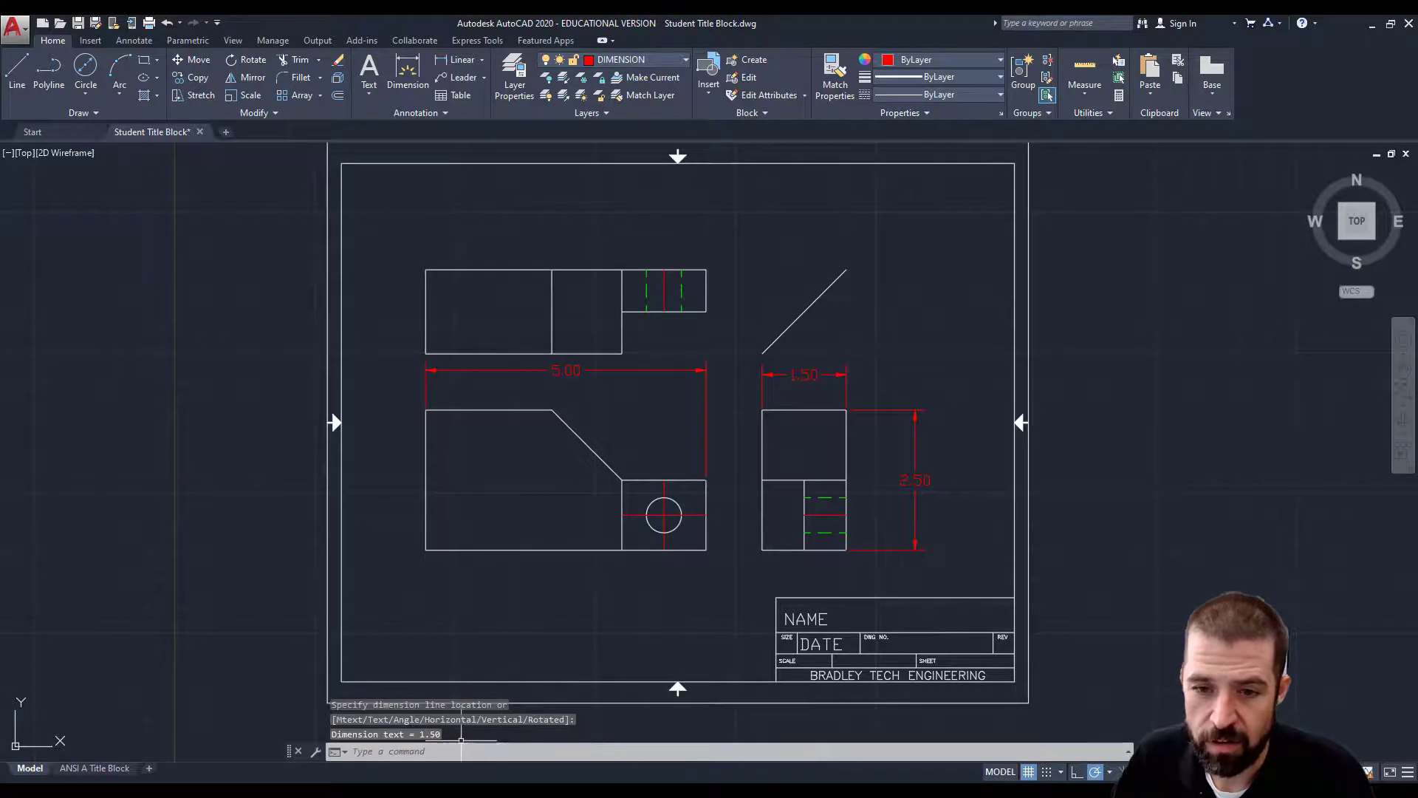
Check the worksheet again, and dimension the vertical distance from the side view's top edge to its horizontal ledge line, between the front and side views
{"action": "left_click", "coordinate": [411, 748]}
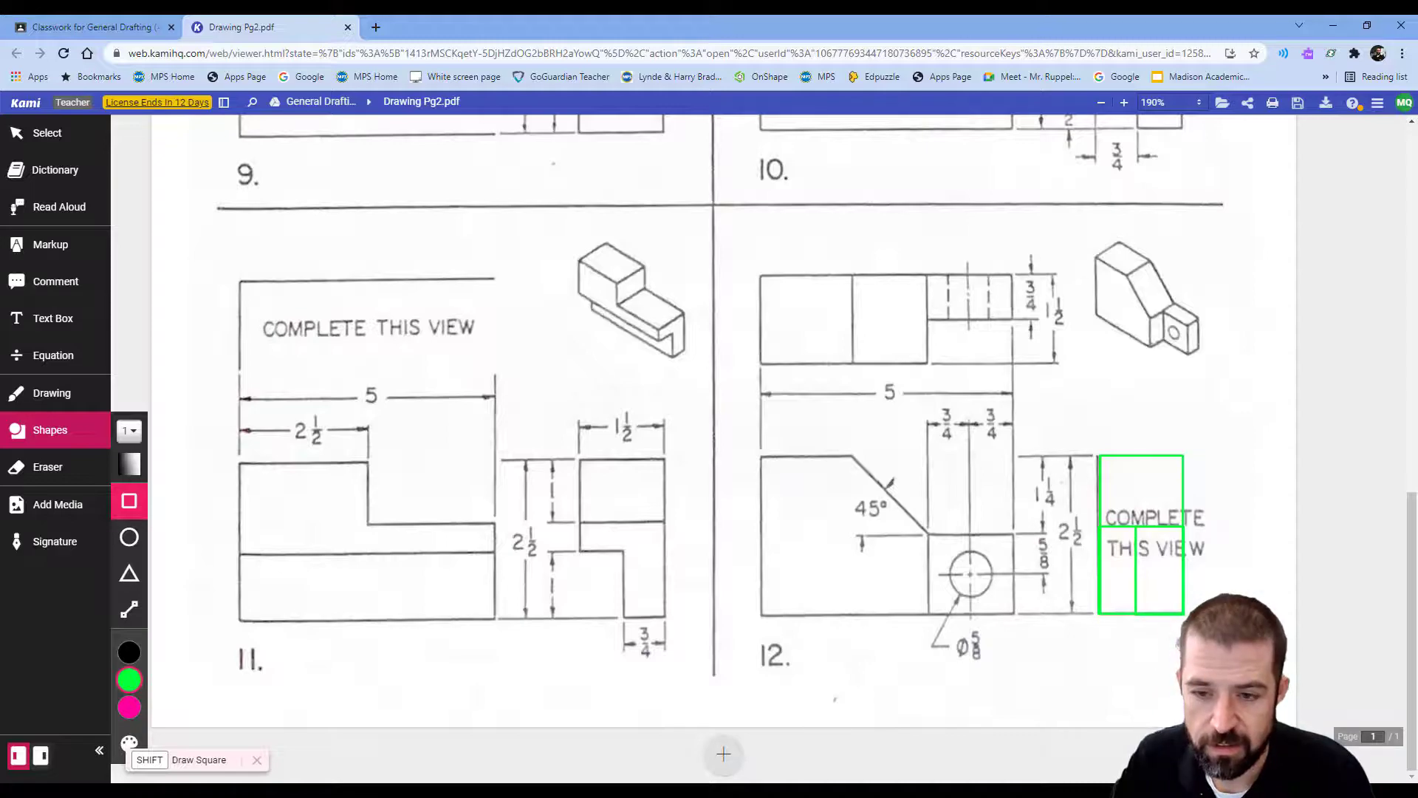
{"action": "left_click", "coordinate": [637, 743]}
{"action": "left_click", "coordinate": [456, 59]}
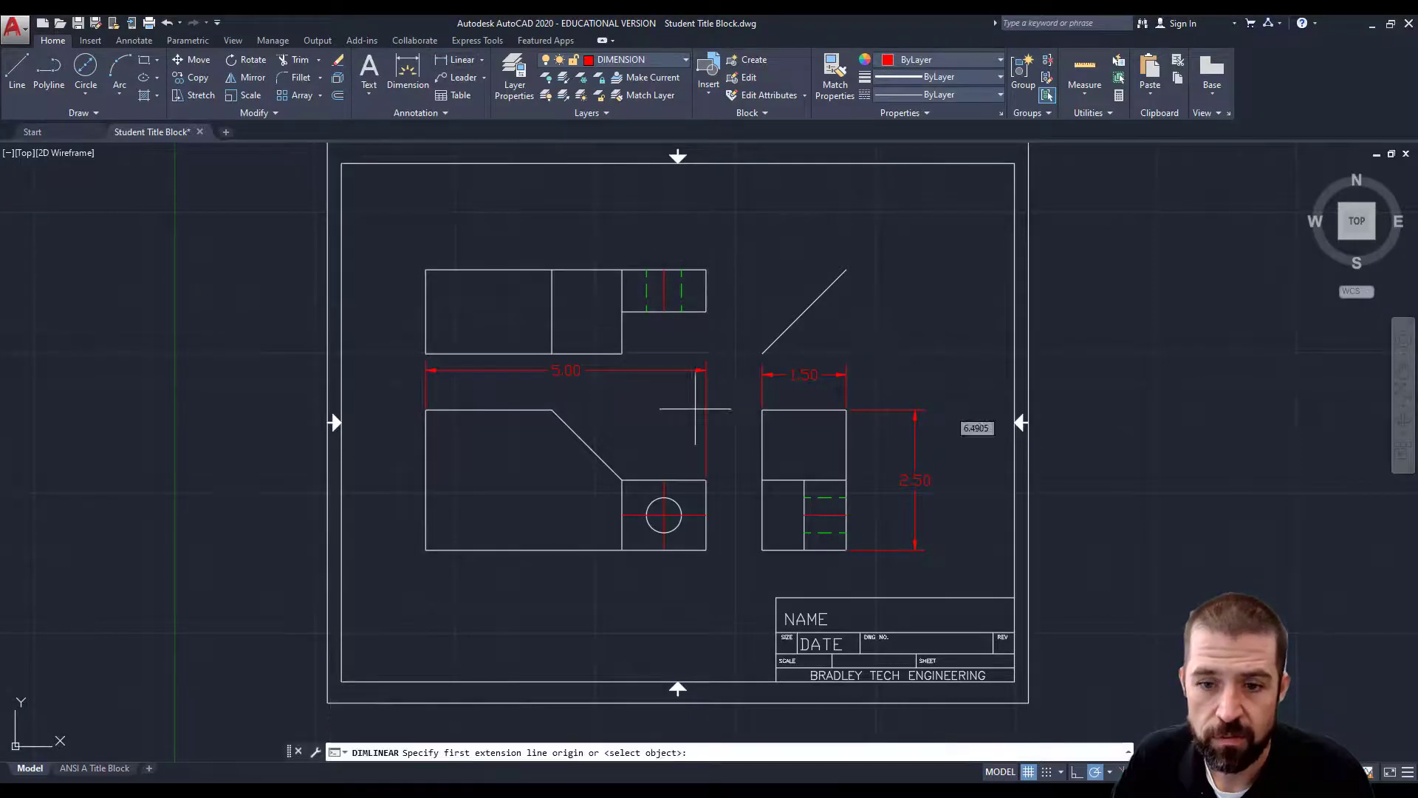
{"action": "left_click", "coordinate": [762, 480]}
{"action": "left_click", "coordinate": [762, 410]}
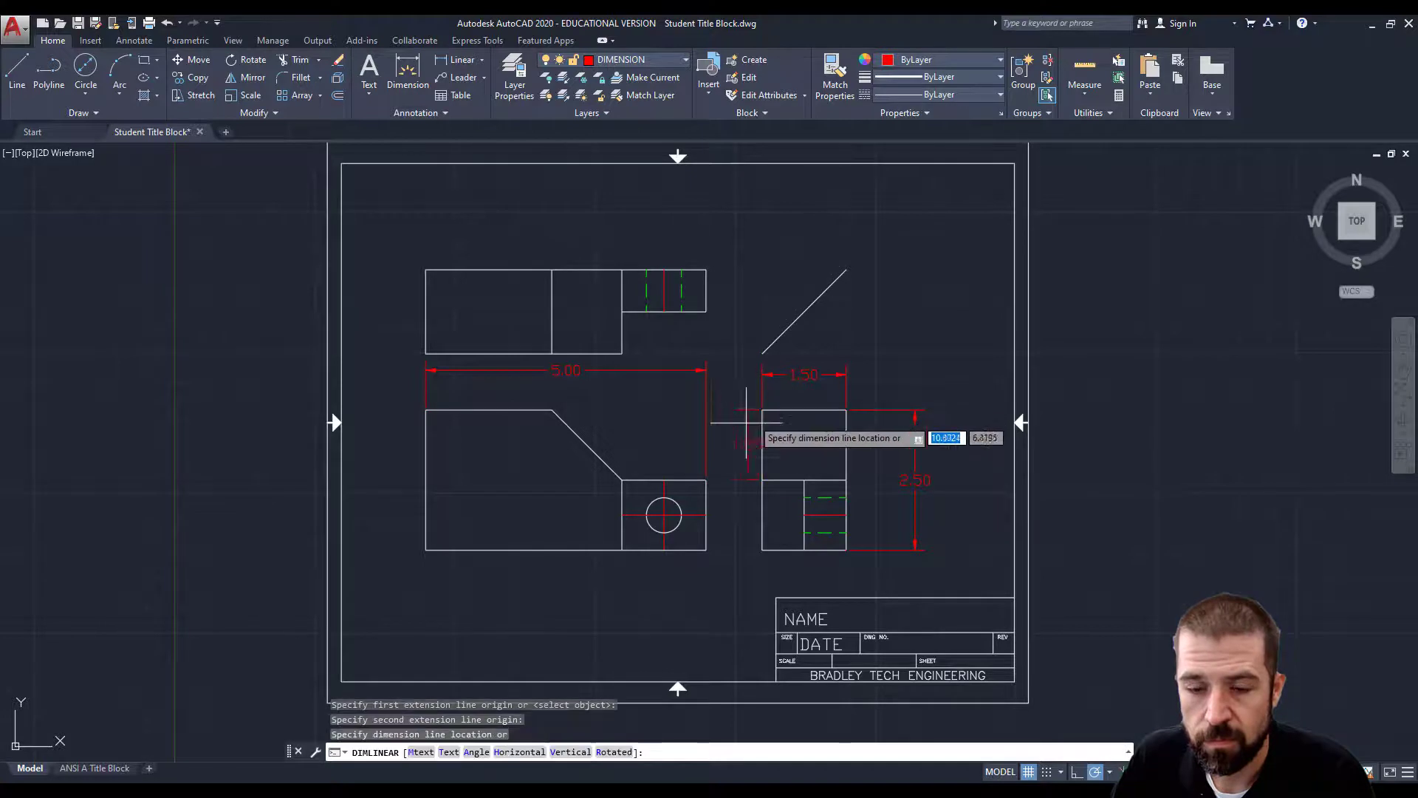
{"action": "left_click", "coordinate": [739, 412]}
Dimension the vertical distance from the top of the front view's lower right block to the hole's horizontal centre line
{"action": "key", "text": "Return"}
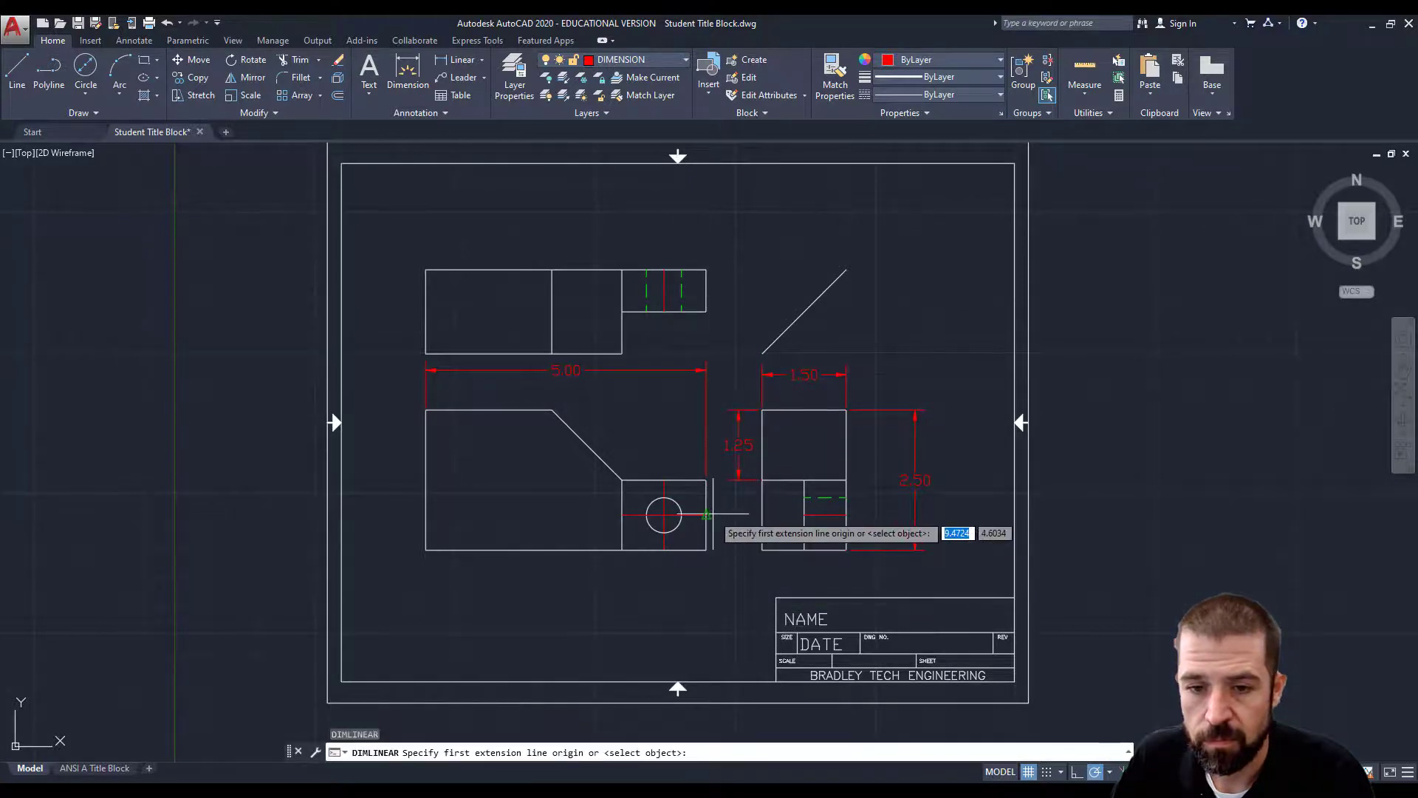
{"action": "left_click", "coordinate": [706, 480]}
{"action": "left_click", "coordinate": [706, 515]}
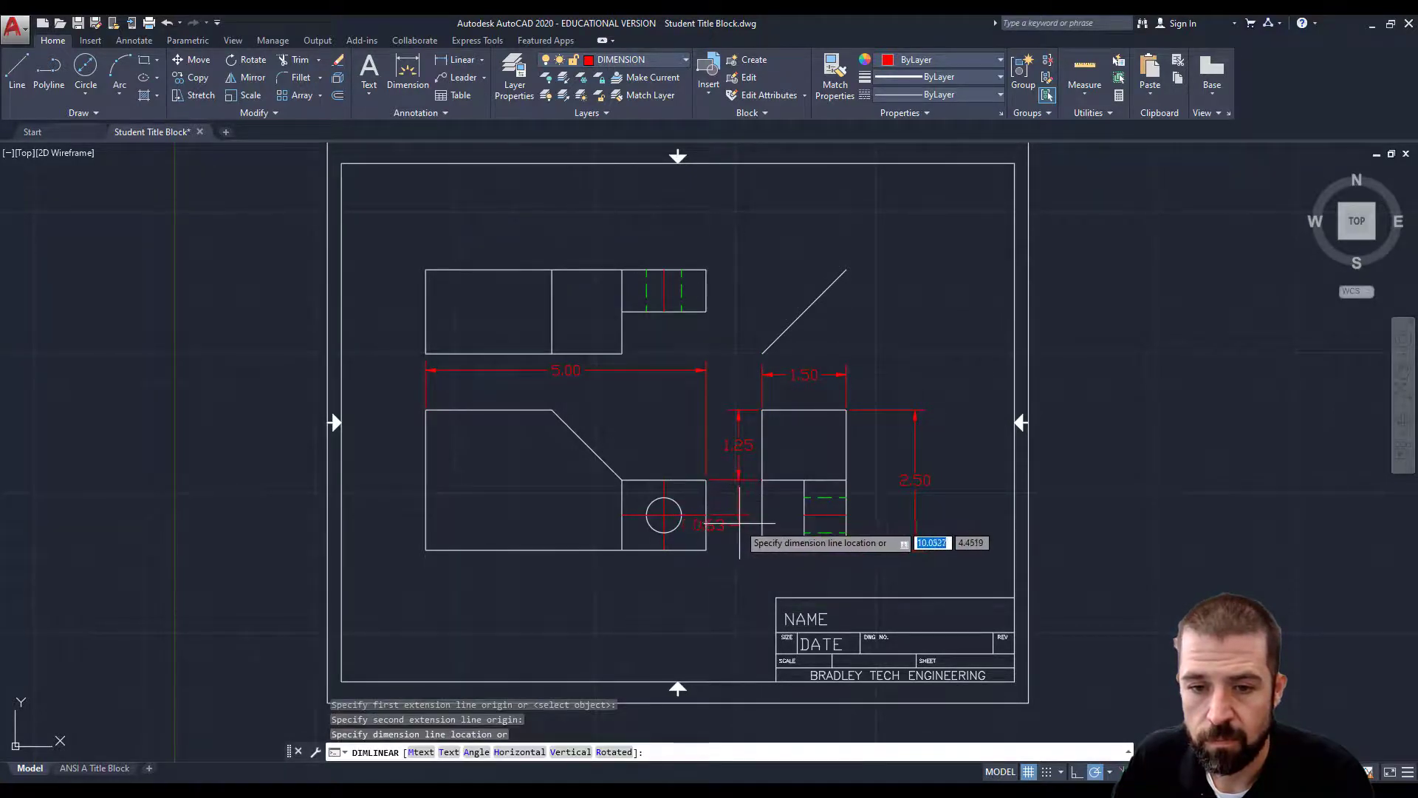
{"action": "left_click", "coordinate": [742, 569]}
{"action": "key", "text": "Return"}
{"action": "key", "text": "Escape"}
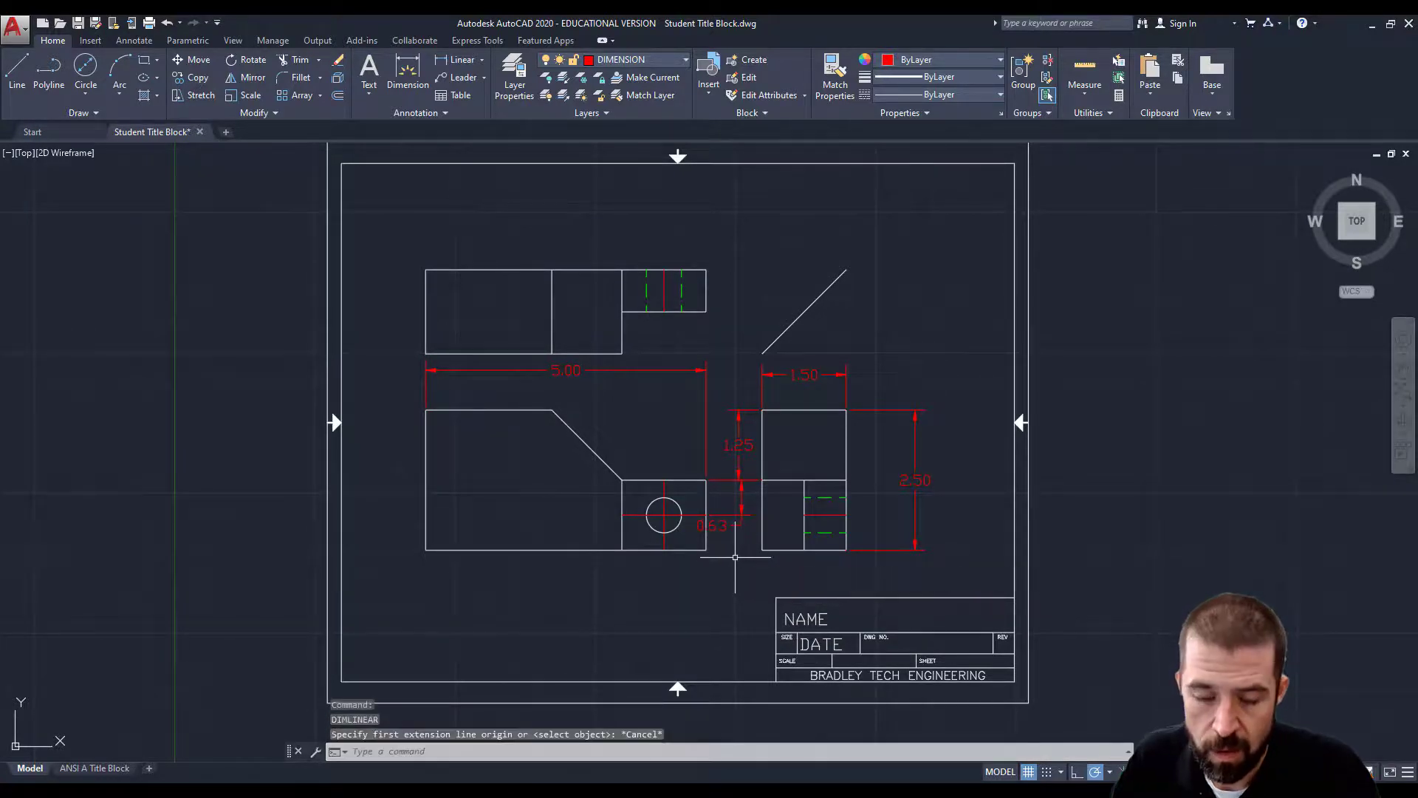
Move the text of the hole-centre height dimension down below the front view's bottom edge, clear of the geometry
{"action": "left_click", "coordinate": [723, 526]}
{"action": "left_click", "coordinate": [713, 525]}
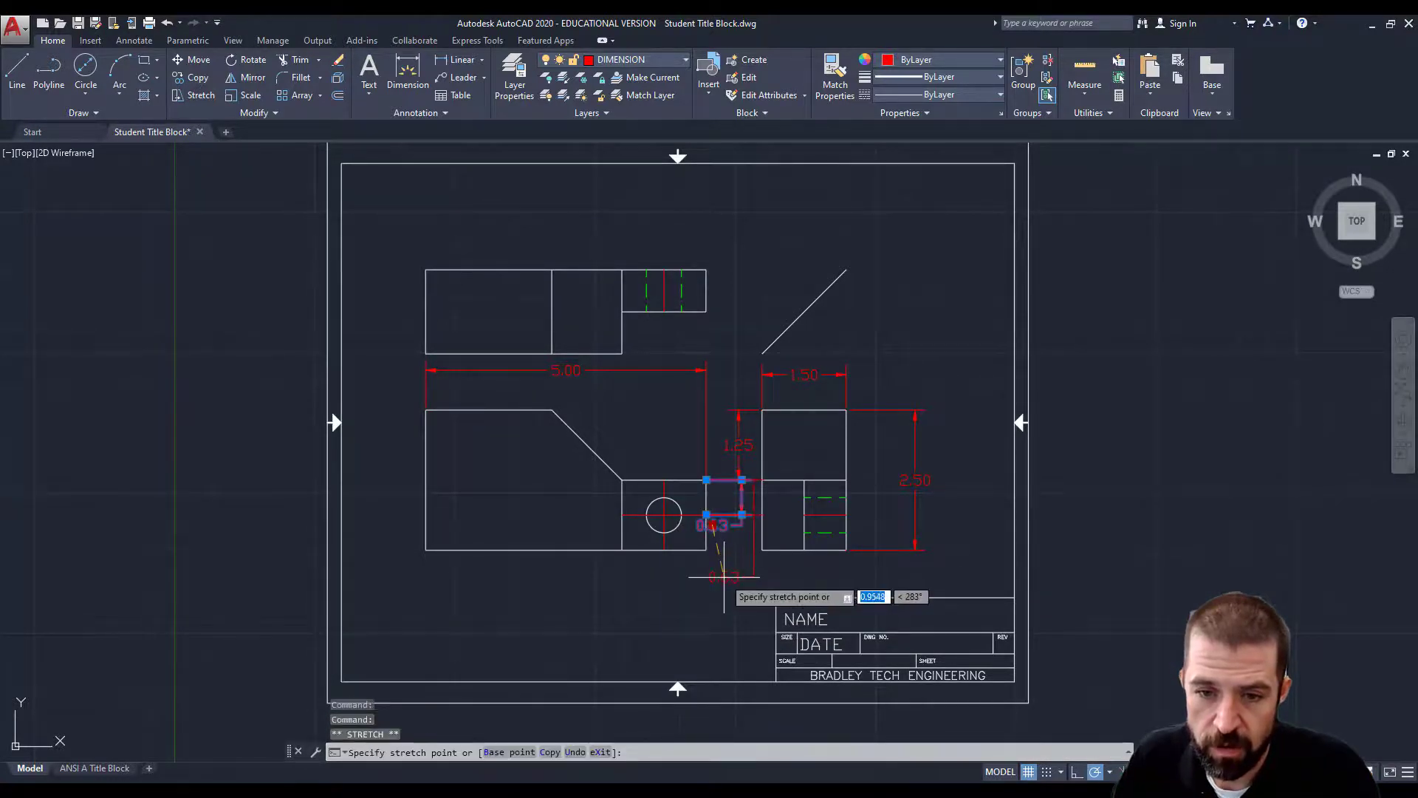
{"action": "left_click", "coordinate": [763, 645]}
{"action": "key", "text": "Escape"}
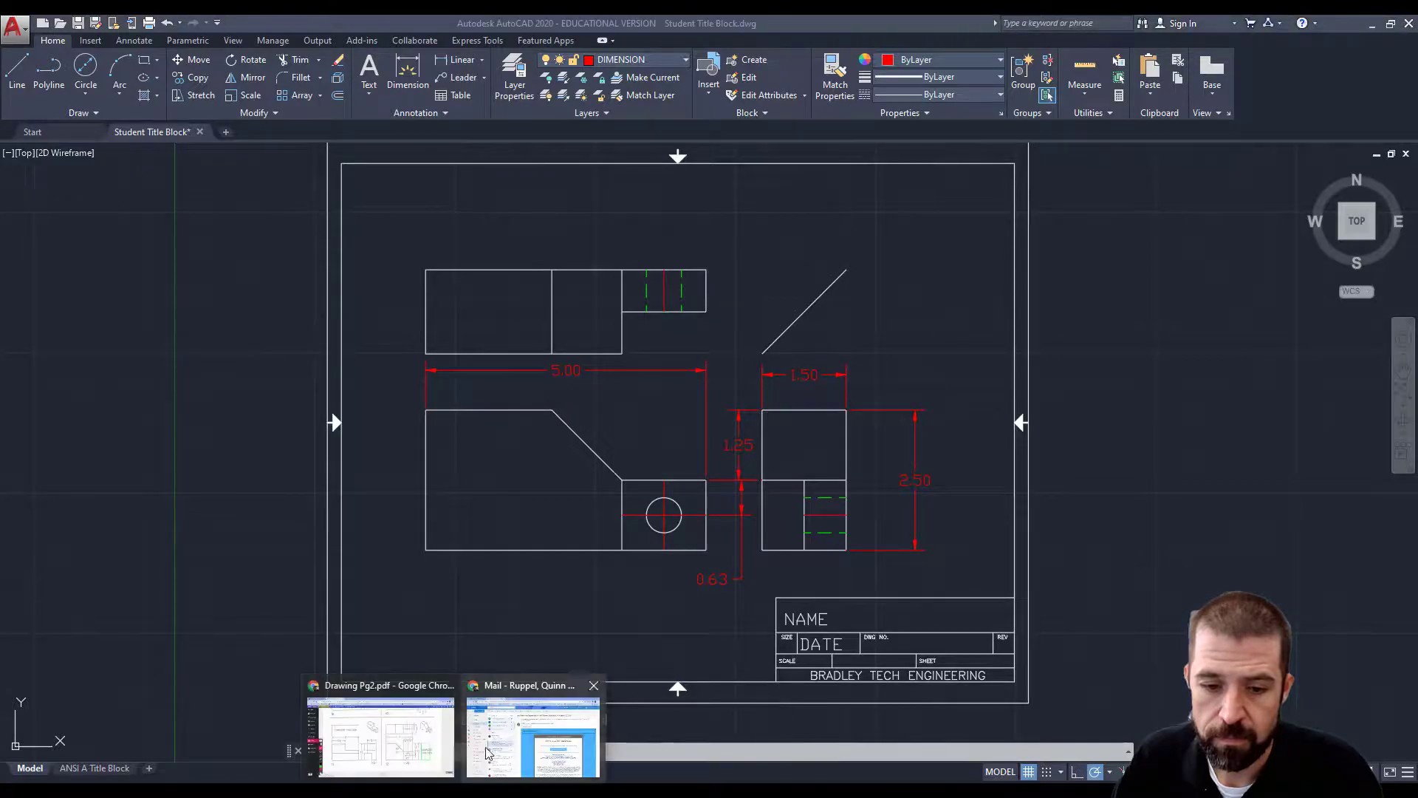
Check the worksheet, and dimension the horizontal distance from the front view block's right edge to the hole's vertical centre line, above the block
{"action": "left_click", "coordinate": [410, 738]}
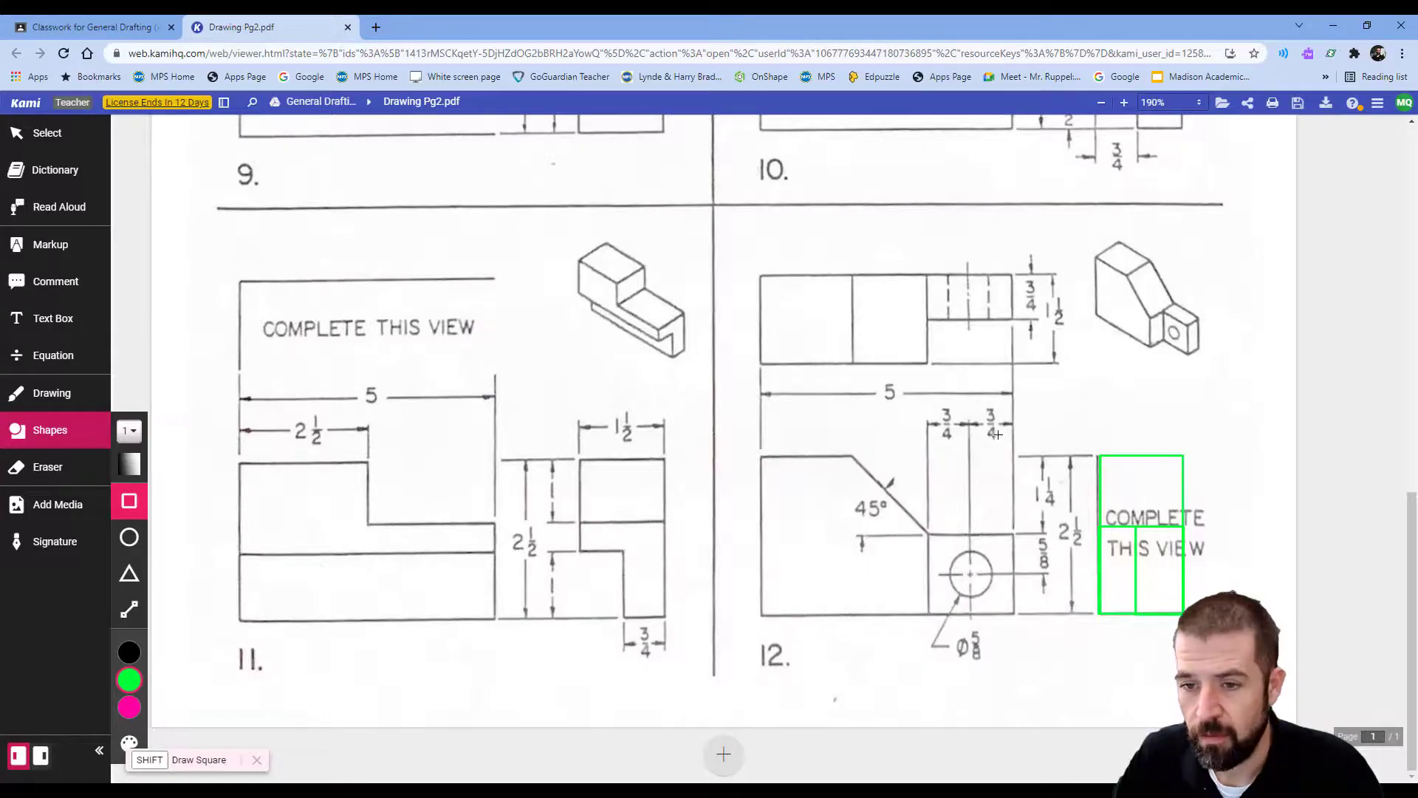
{"action": "mouse_move", "coordinate": [458, 791]}
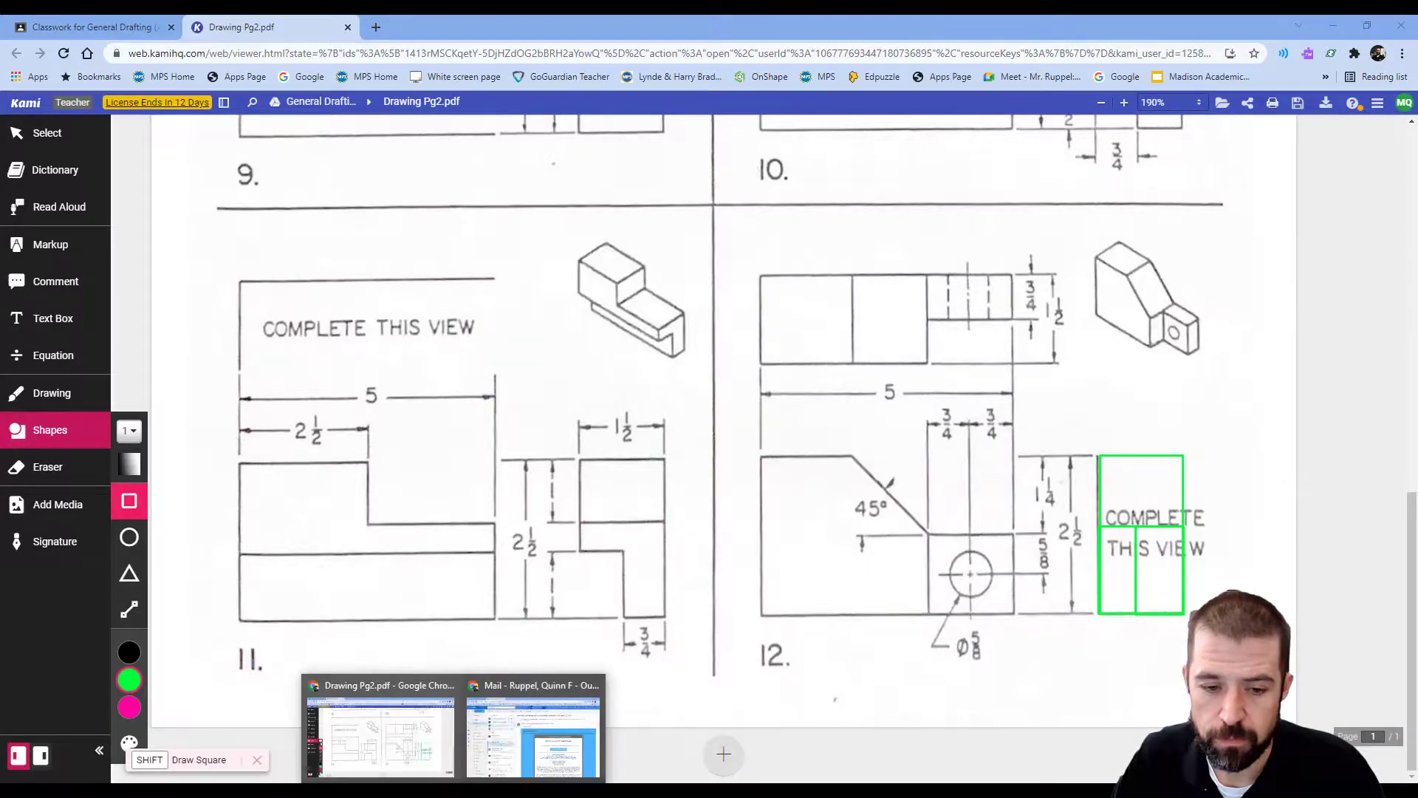
{"action": "left_click", "coordinate": [534, 735]}
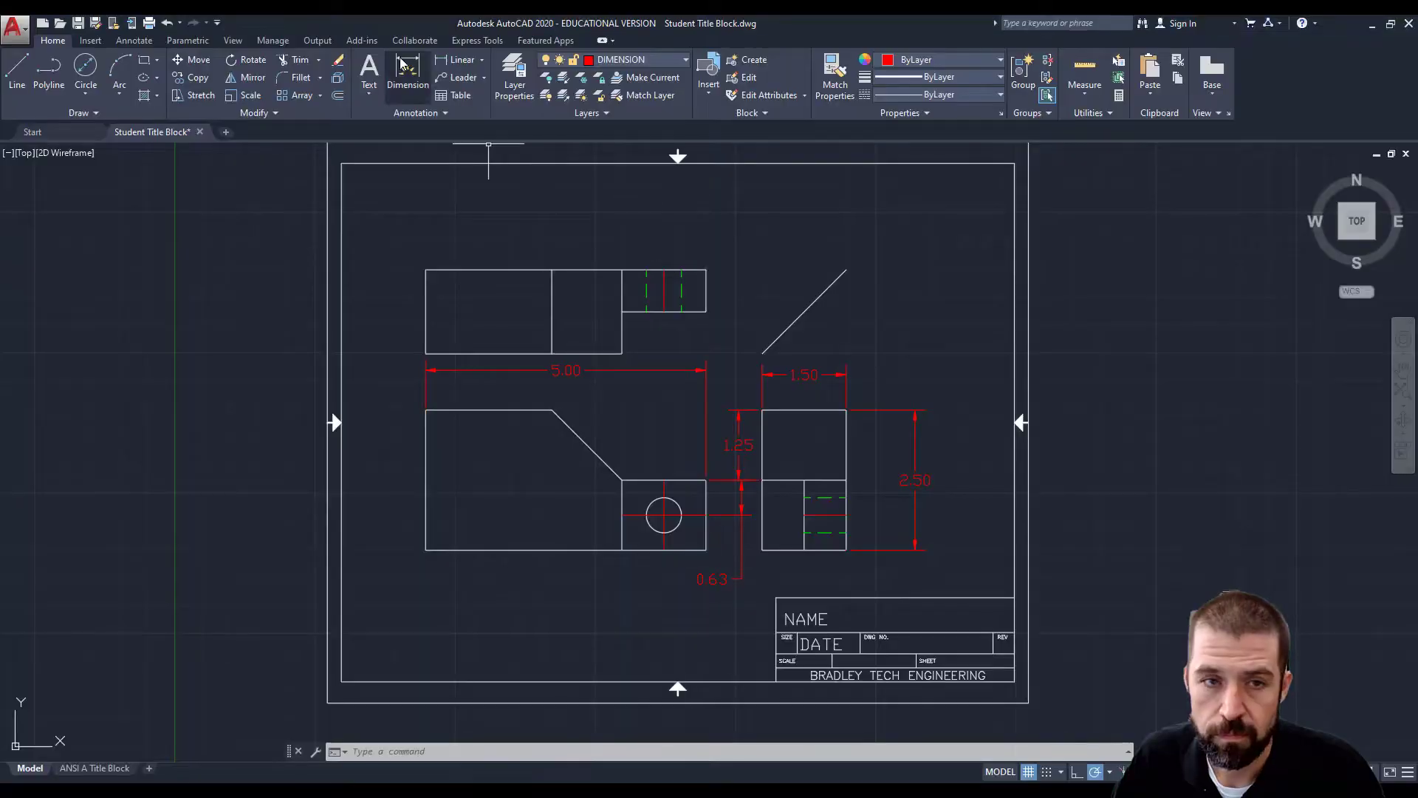
{"action": "left_click", "coordinate": [447, 61]}
{"action": "left_click", "coordinate": [706, 481]}
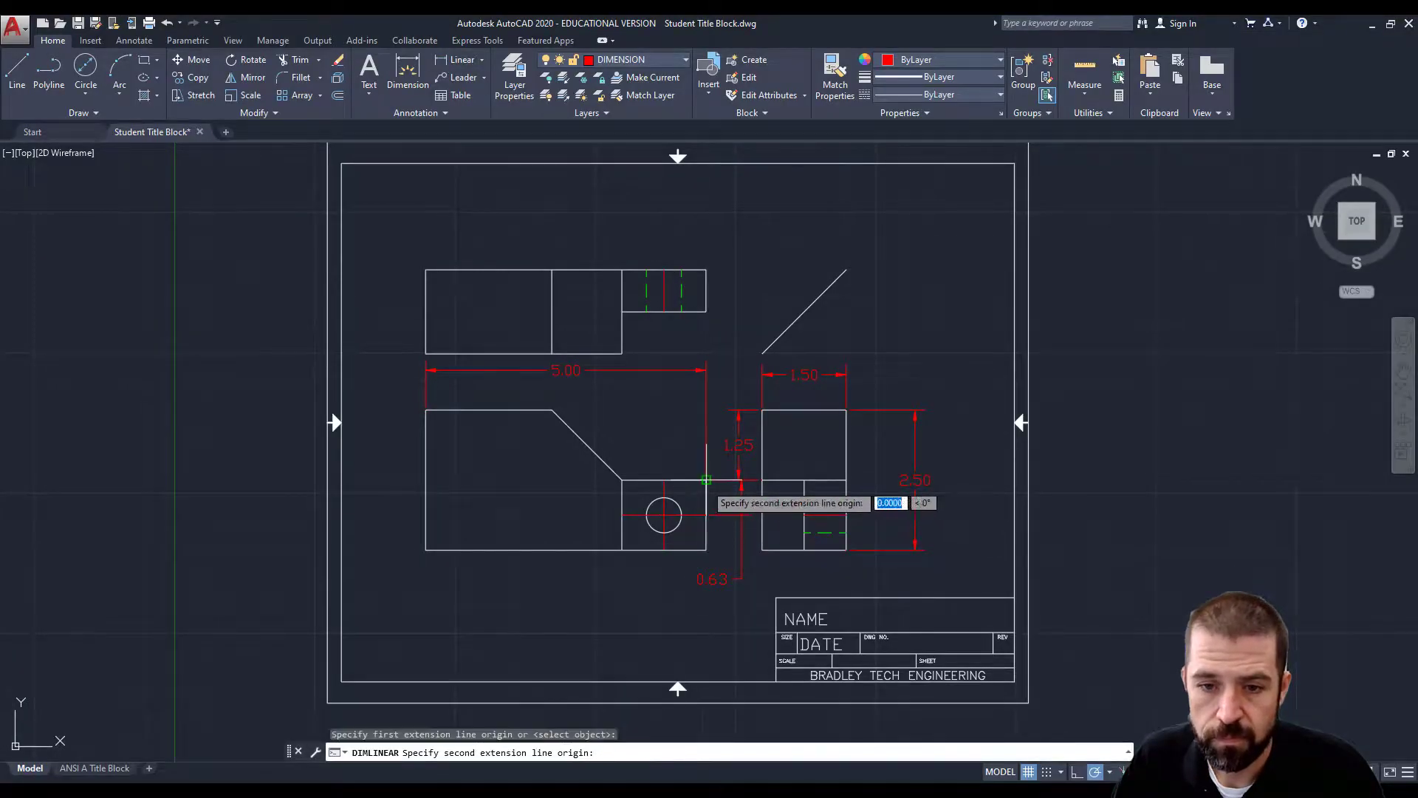
{"action": "left_click", "coordinate": [665, 480]}
{"action": "left_click", "coordinate": [668, 430]}
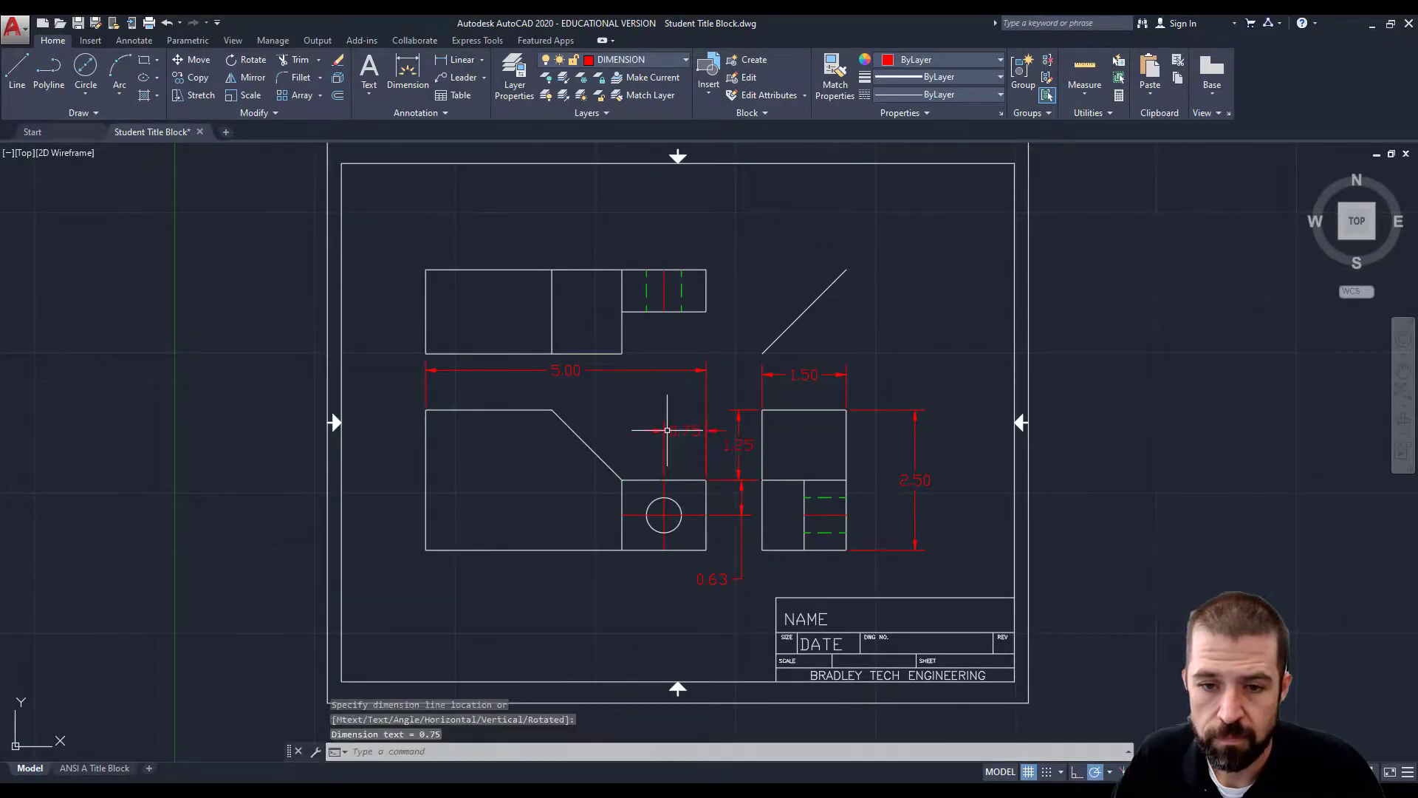
Dimension the horizontal distance from the front view block's left edge to the hole's vertical centre line, in line with the neighbouring dimension
{"action": "key", "text": "Return"}
{"action": "left_click", "coordinate": [623, 480]}
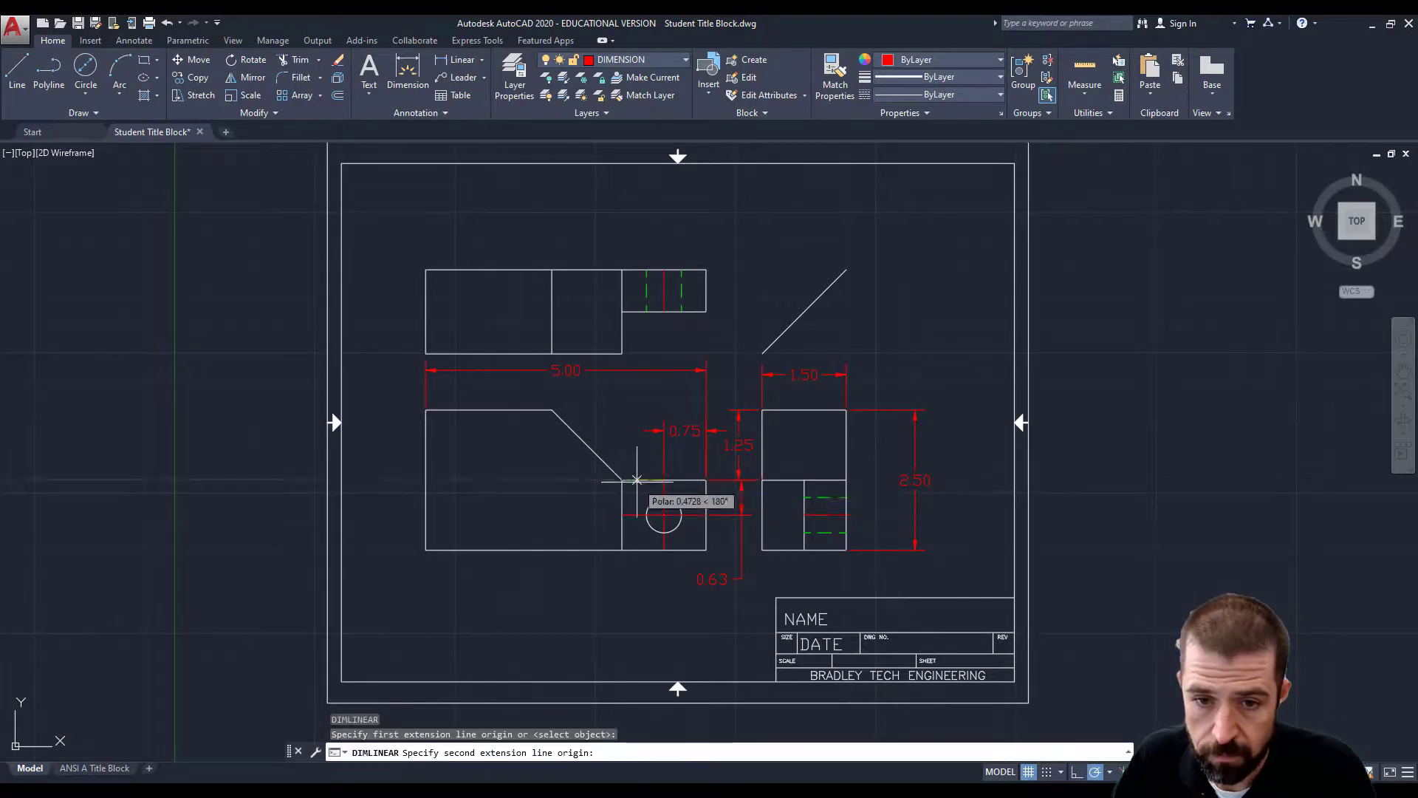
{"action": "left_click", "coordinate": [665, 481]}
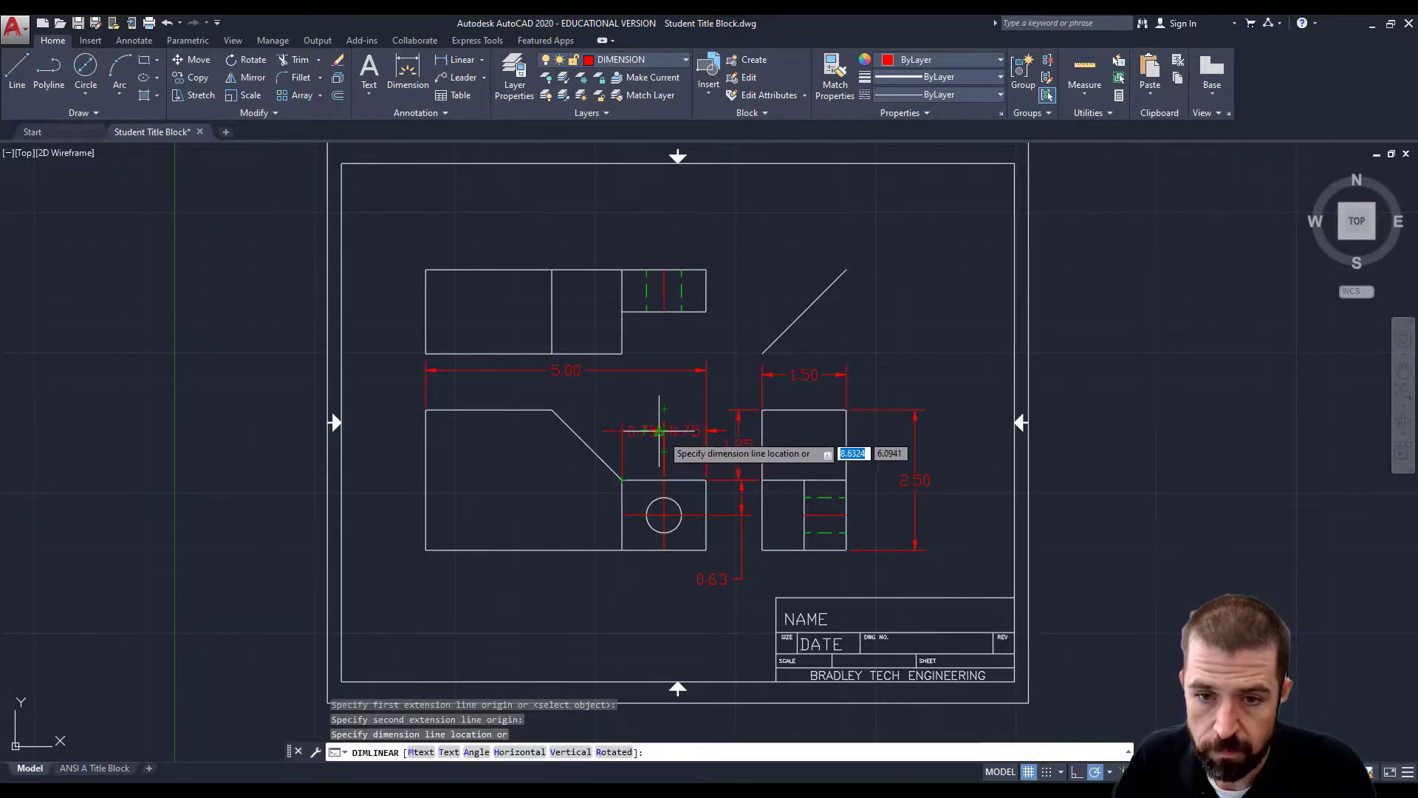
{"action": "left_click", "coordinate": [641, 431]}
Check the worksheet again, and add a linear dimension for the depth of the top view's right-hand tab, beside its right edge
{"action": "key", "text": "Return"}
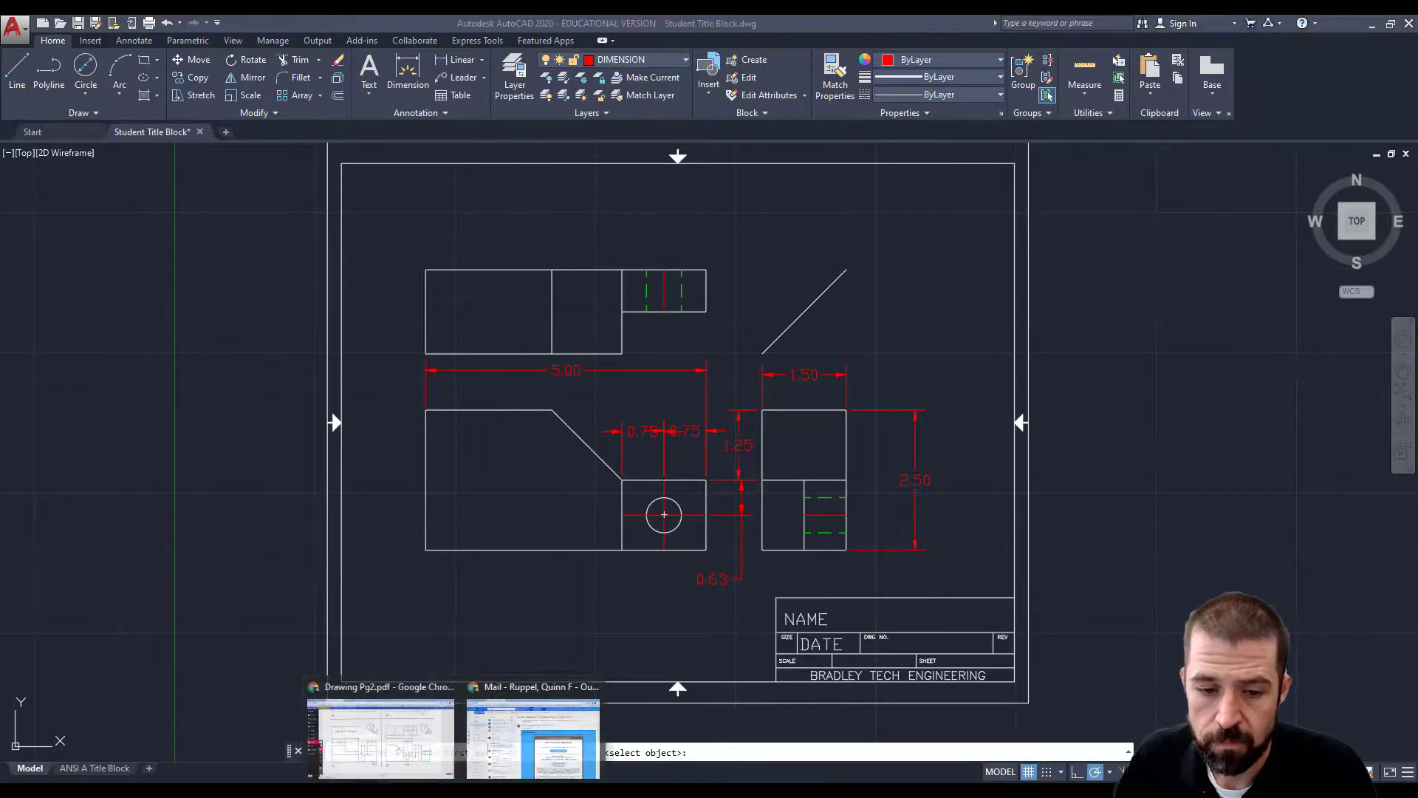
{"action": "left_click", "coordinate": [444, 758]}
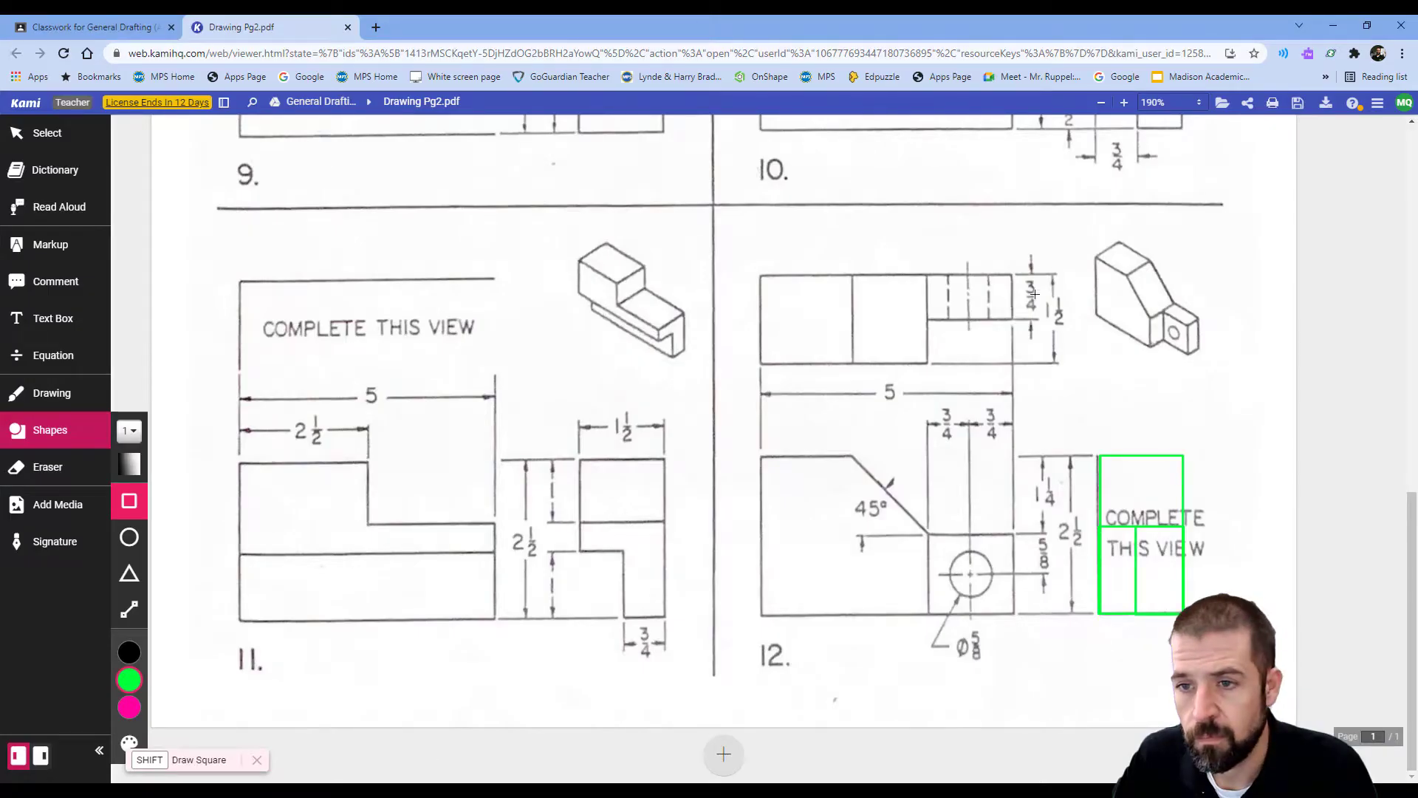
{"action": "left_click", "coordinate": [724, 790]}
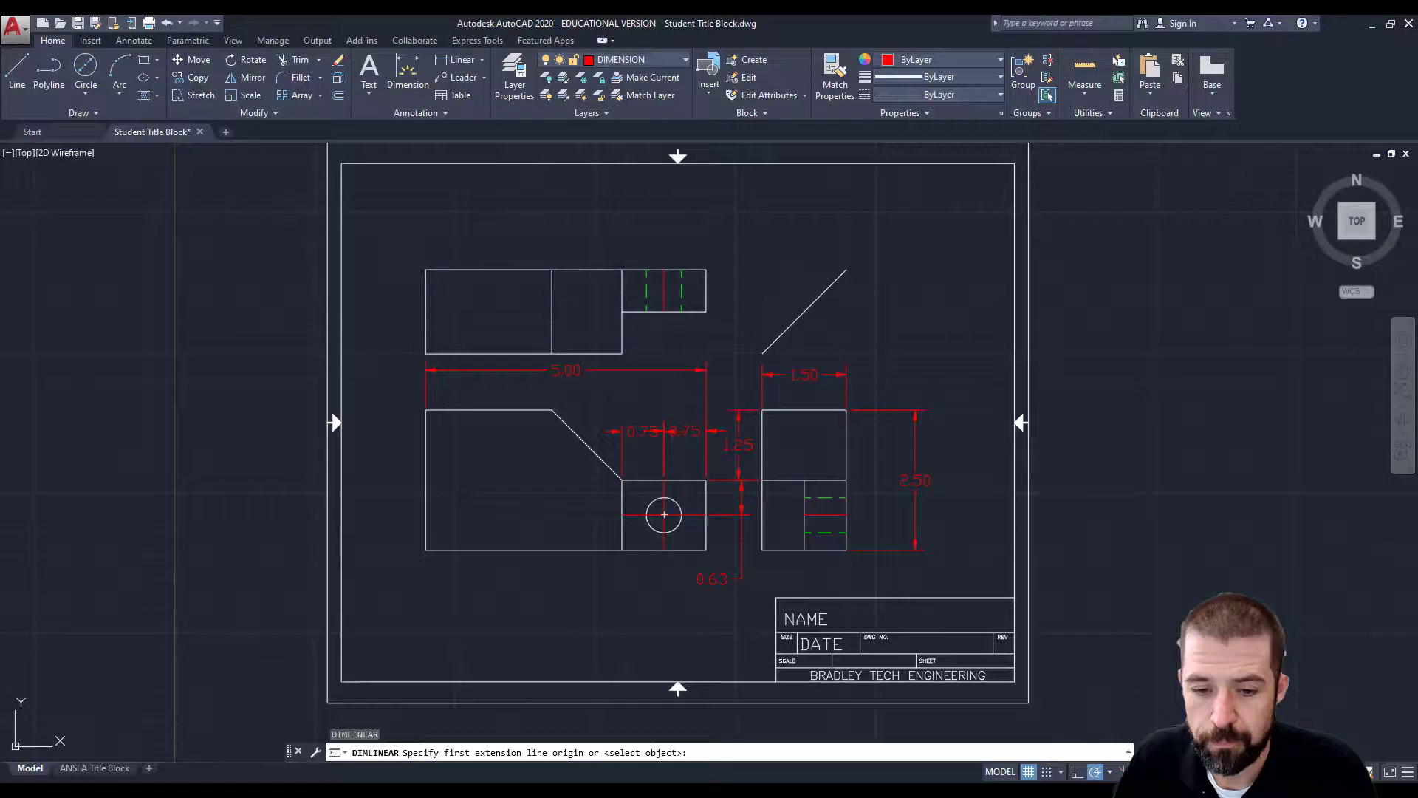
{"action": "key", "text": "Return"}
{"action": "left_click", "coordinate": [706, 310]}
{"action": "key", "text": "Return"}
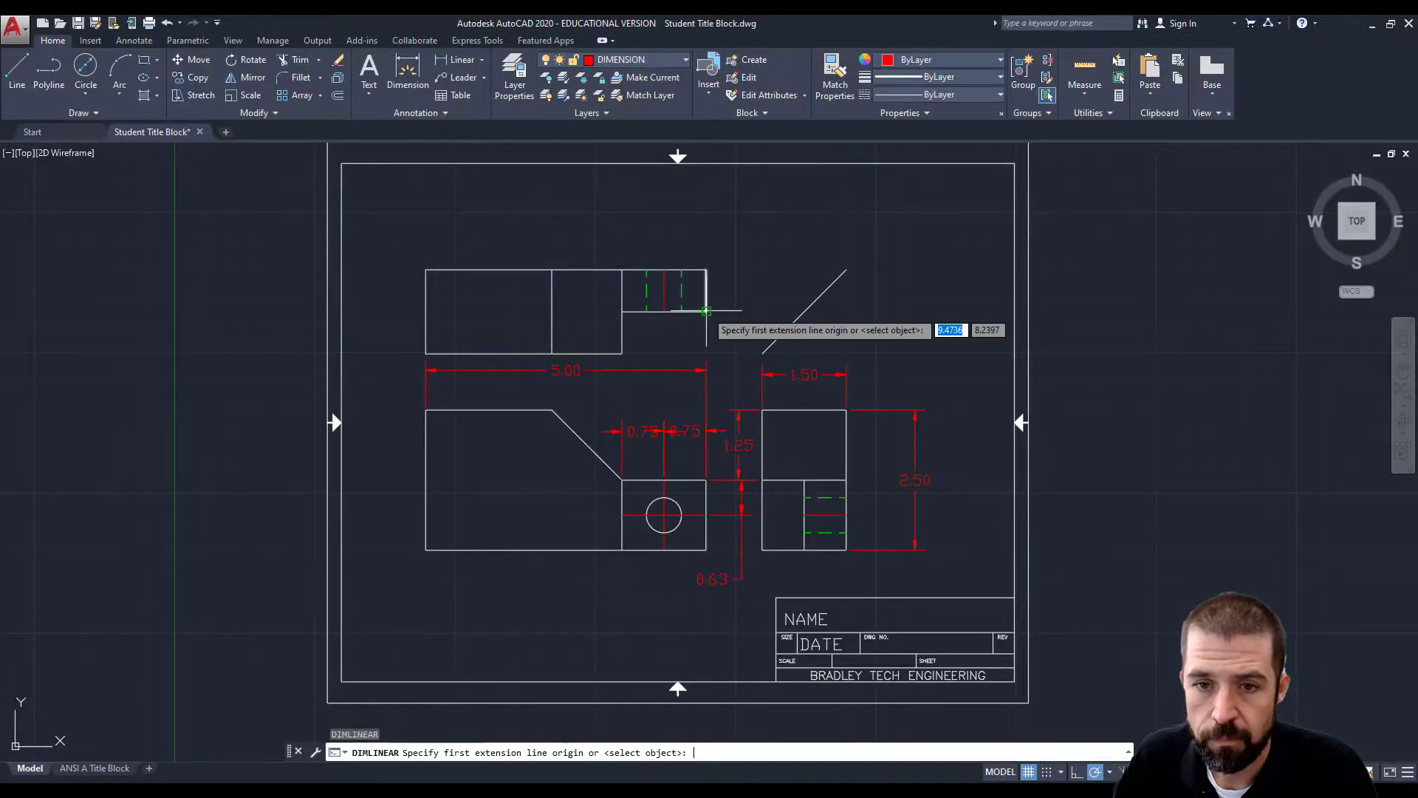
{"action": "left_click", "coordinate": [706, 269]}
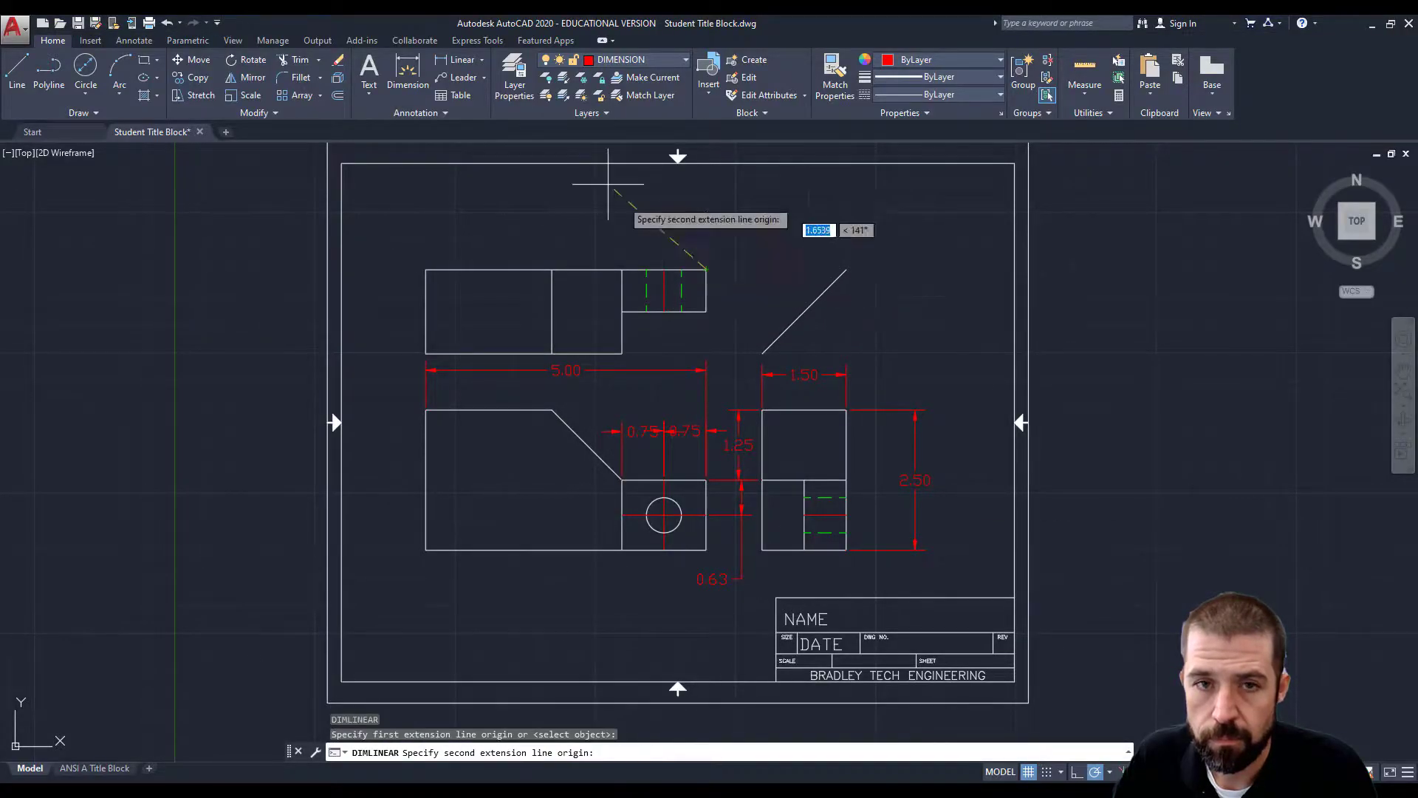
{"action": "left_click", "coordinate": [707, 311]}
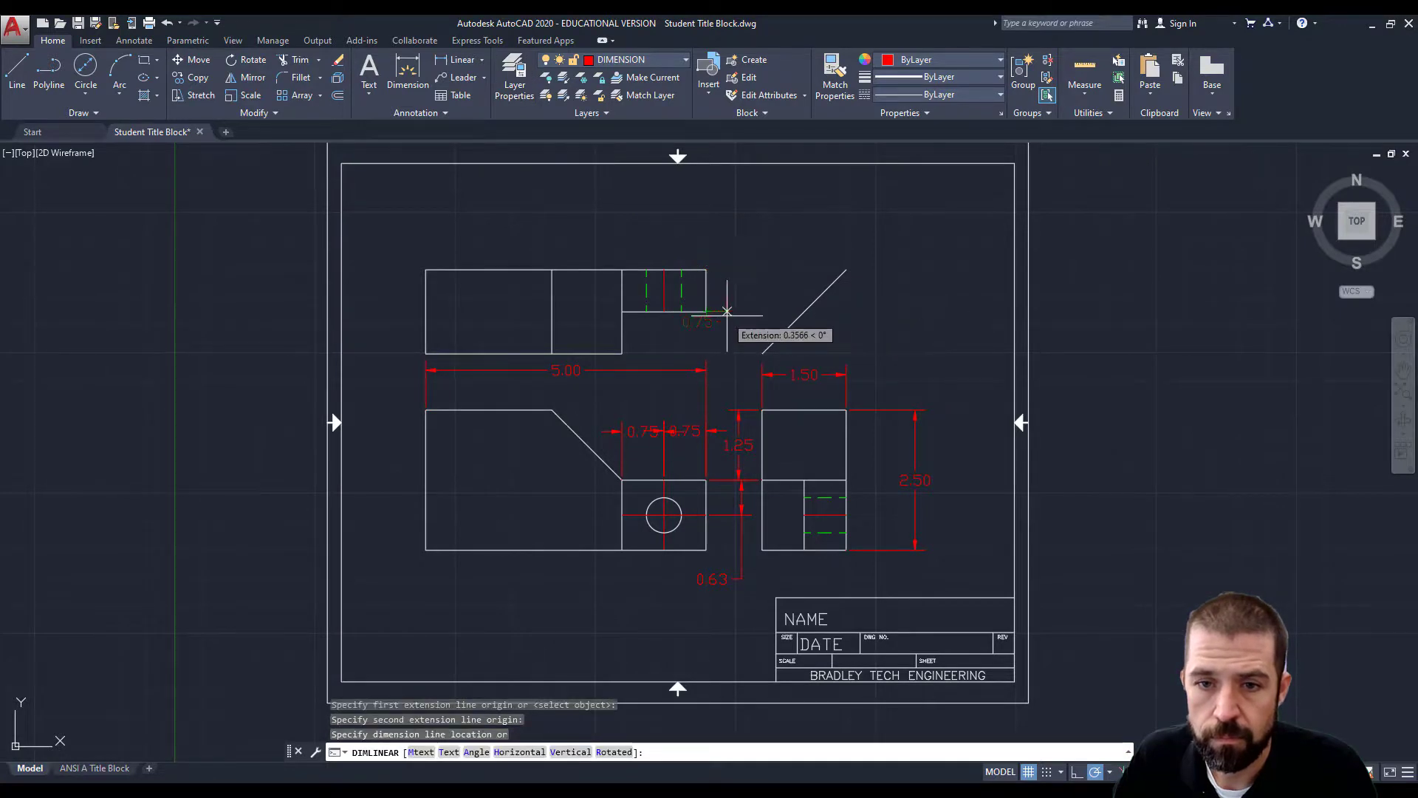
{"action": "left_click", "coordinate": [725, 334]}
{"action": "key", "text": "Return"}
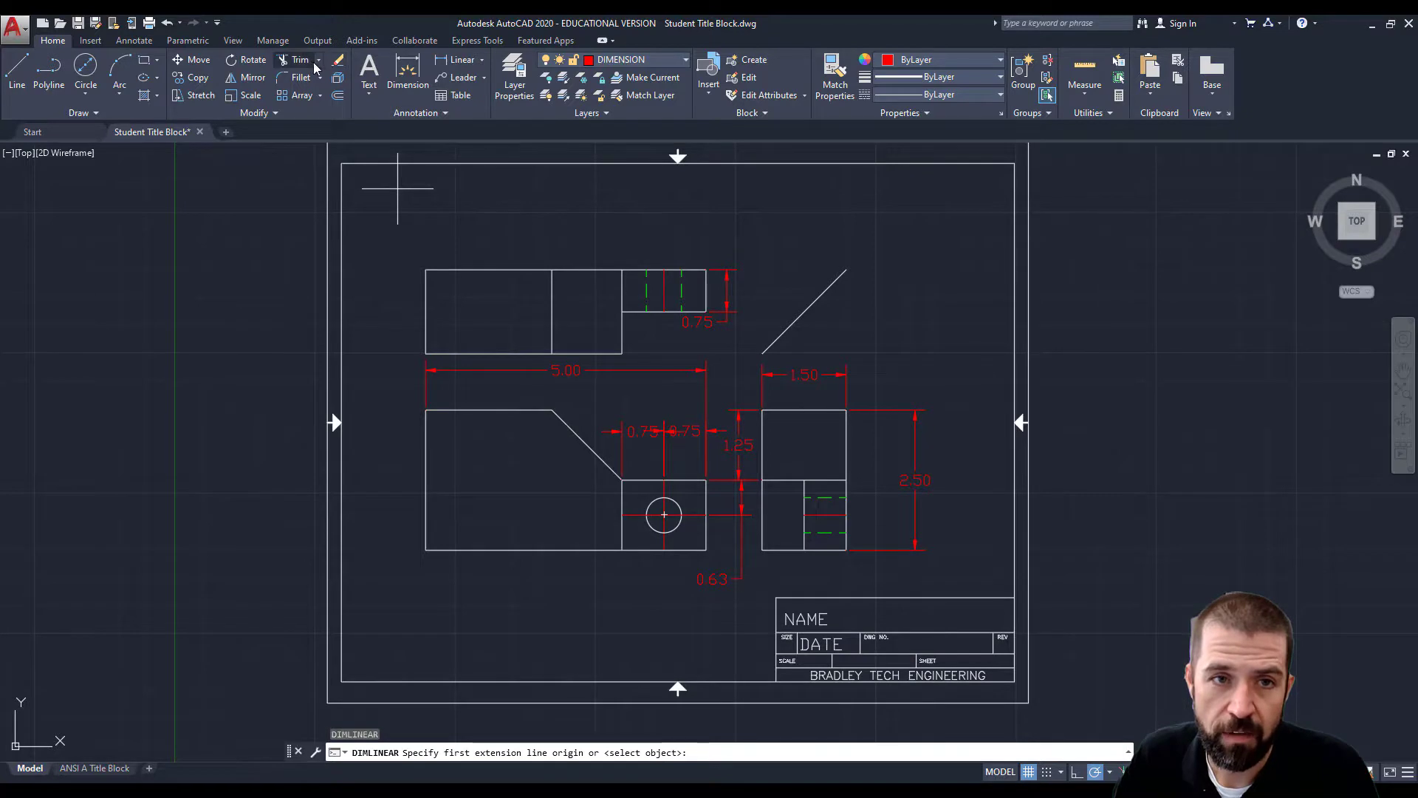
Add an angular dimension between the front view's sloped edge and the block's horizontal top edge, placed beneath the slope
{"action": "left_click", "coordinate": [483, 61]}
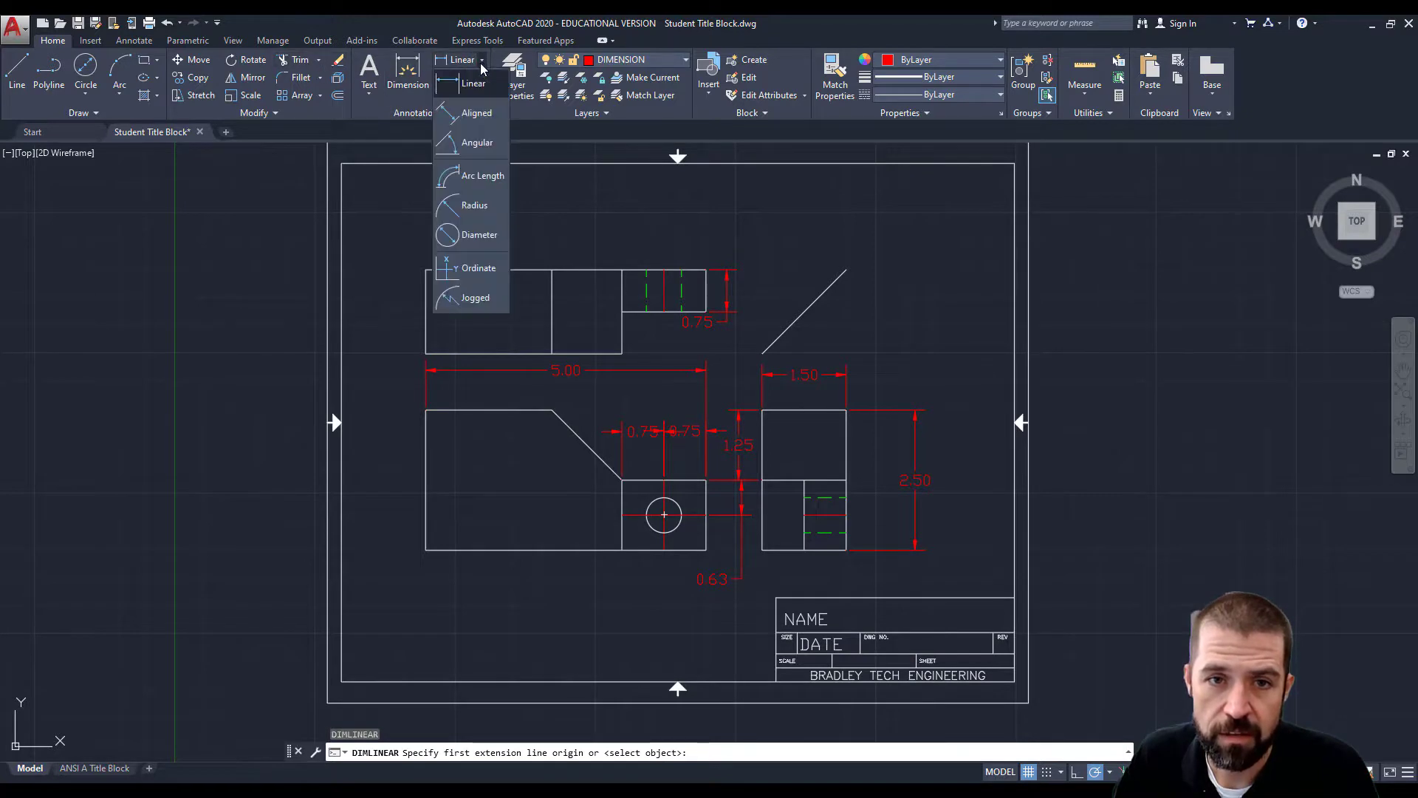
{"action": "left_click", "coordinate": [477, 145]}
{"action": "left_click", "coordinate": [610, 468]}
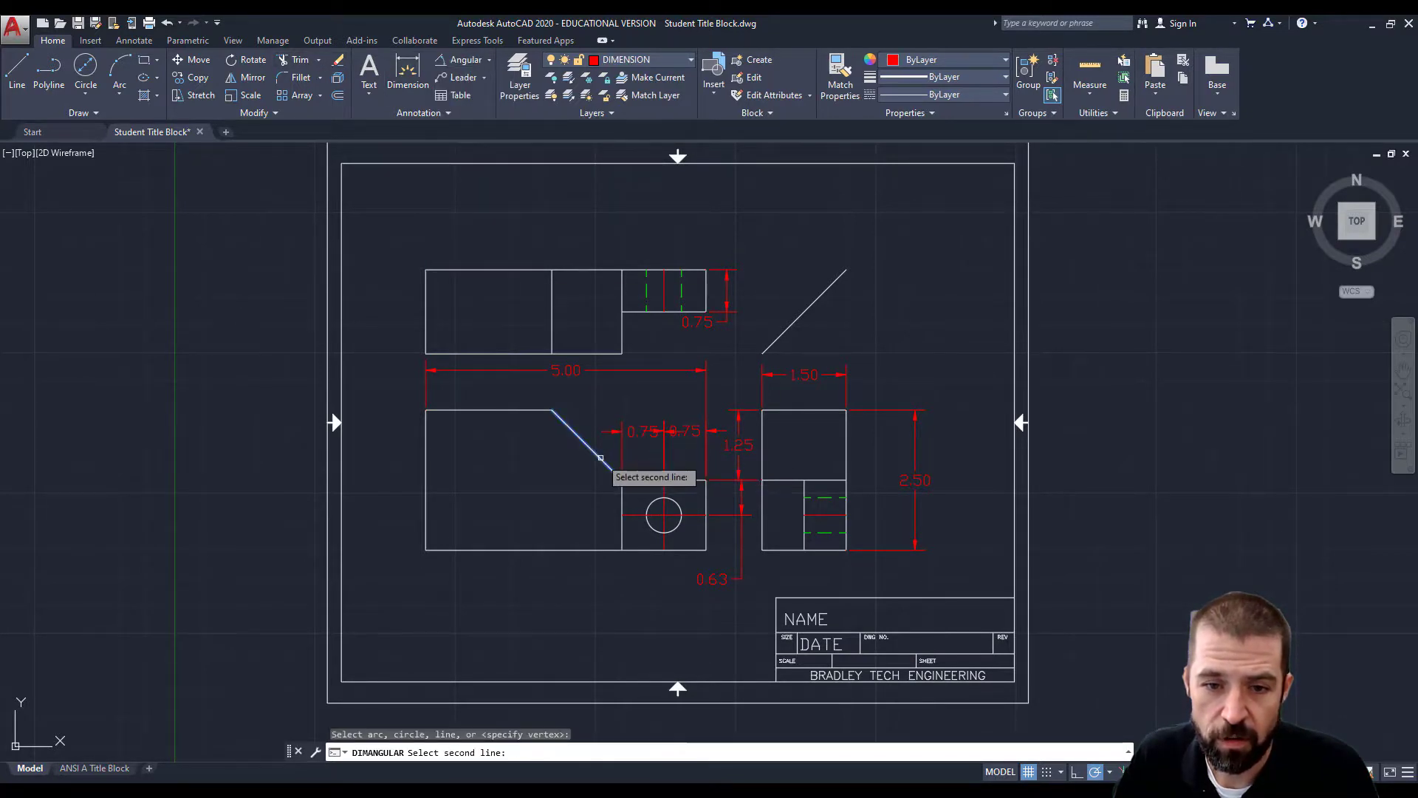
{"action": "left_click", "coordinate": [630, 479]}
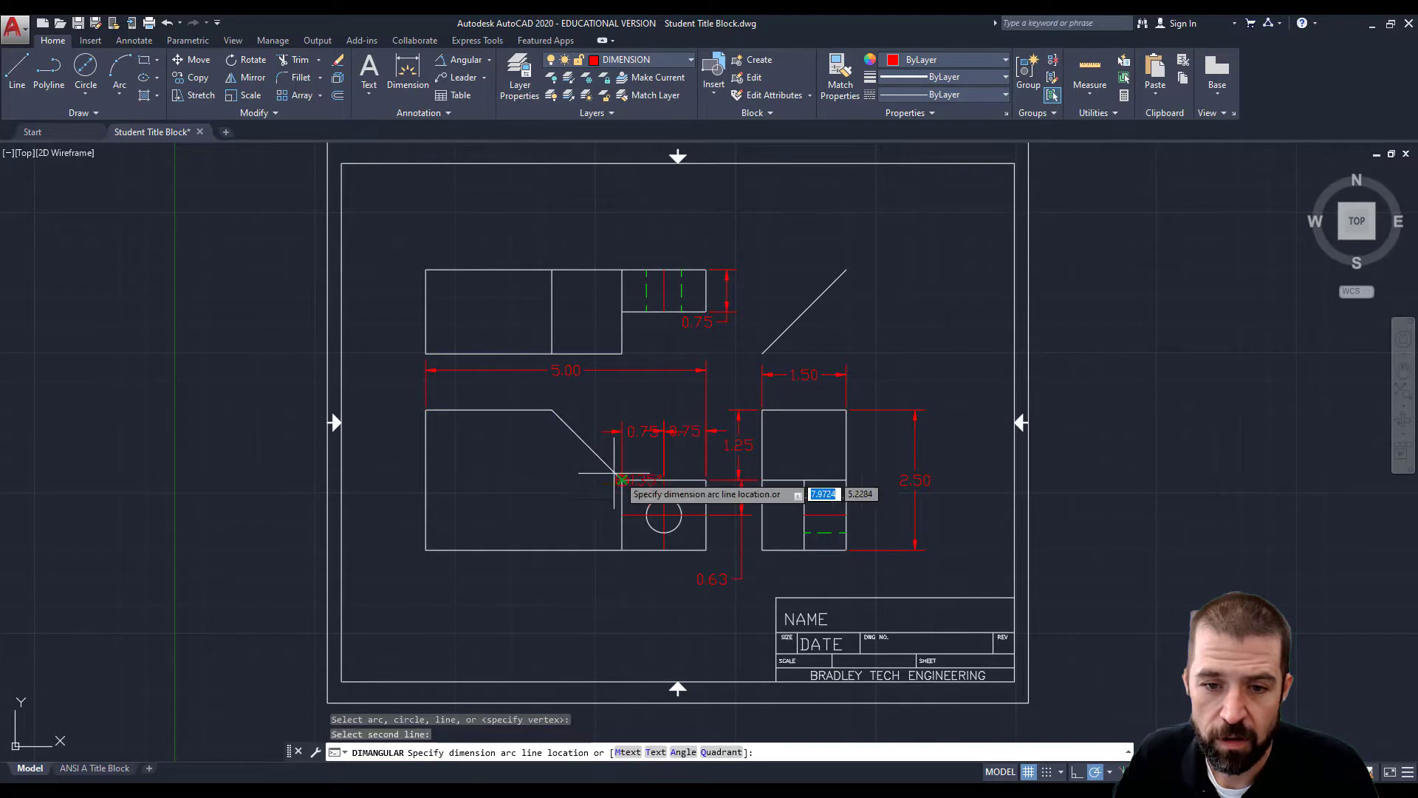
{"action": "left_click", "coordinate": [560, 466]}
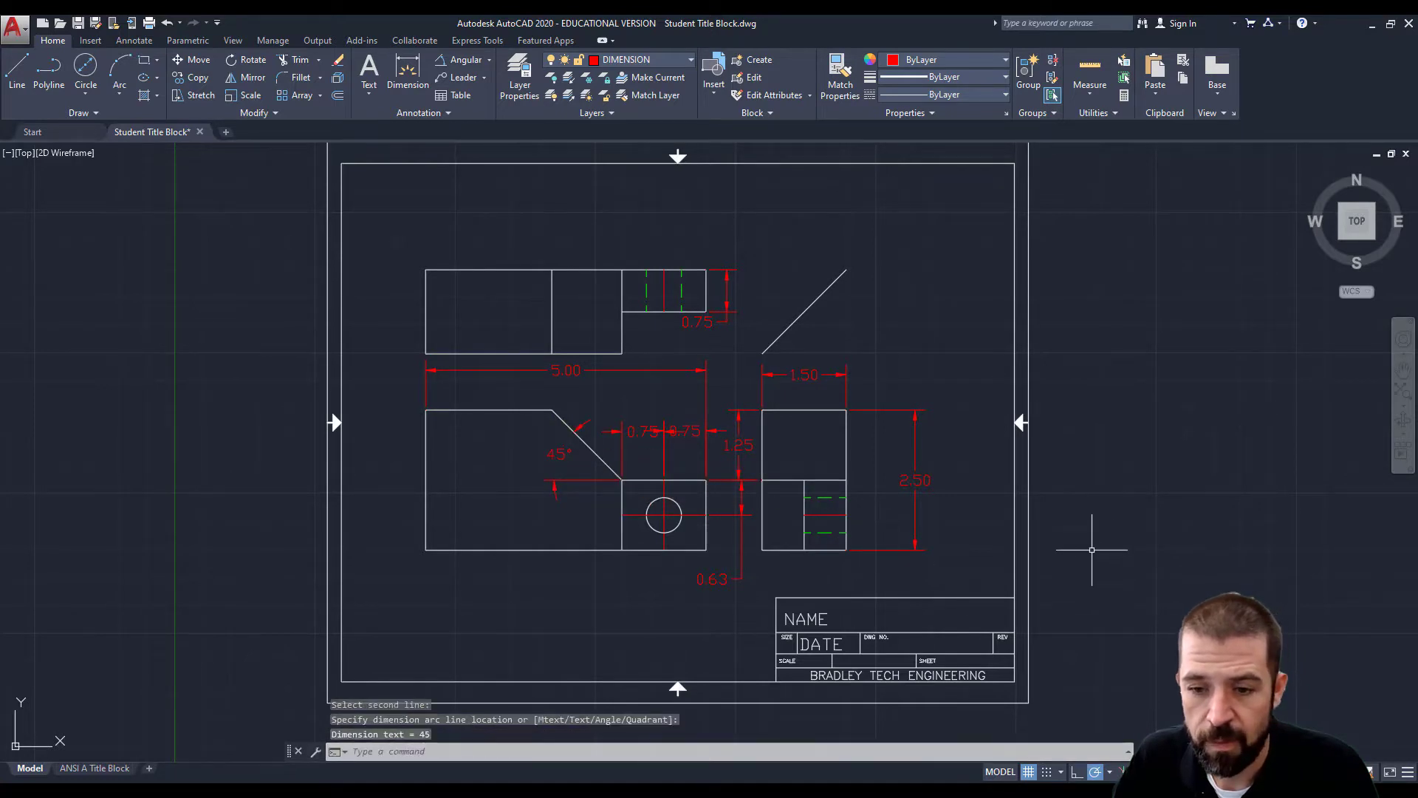